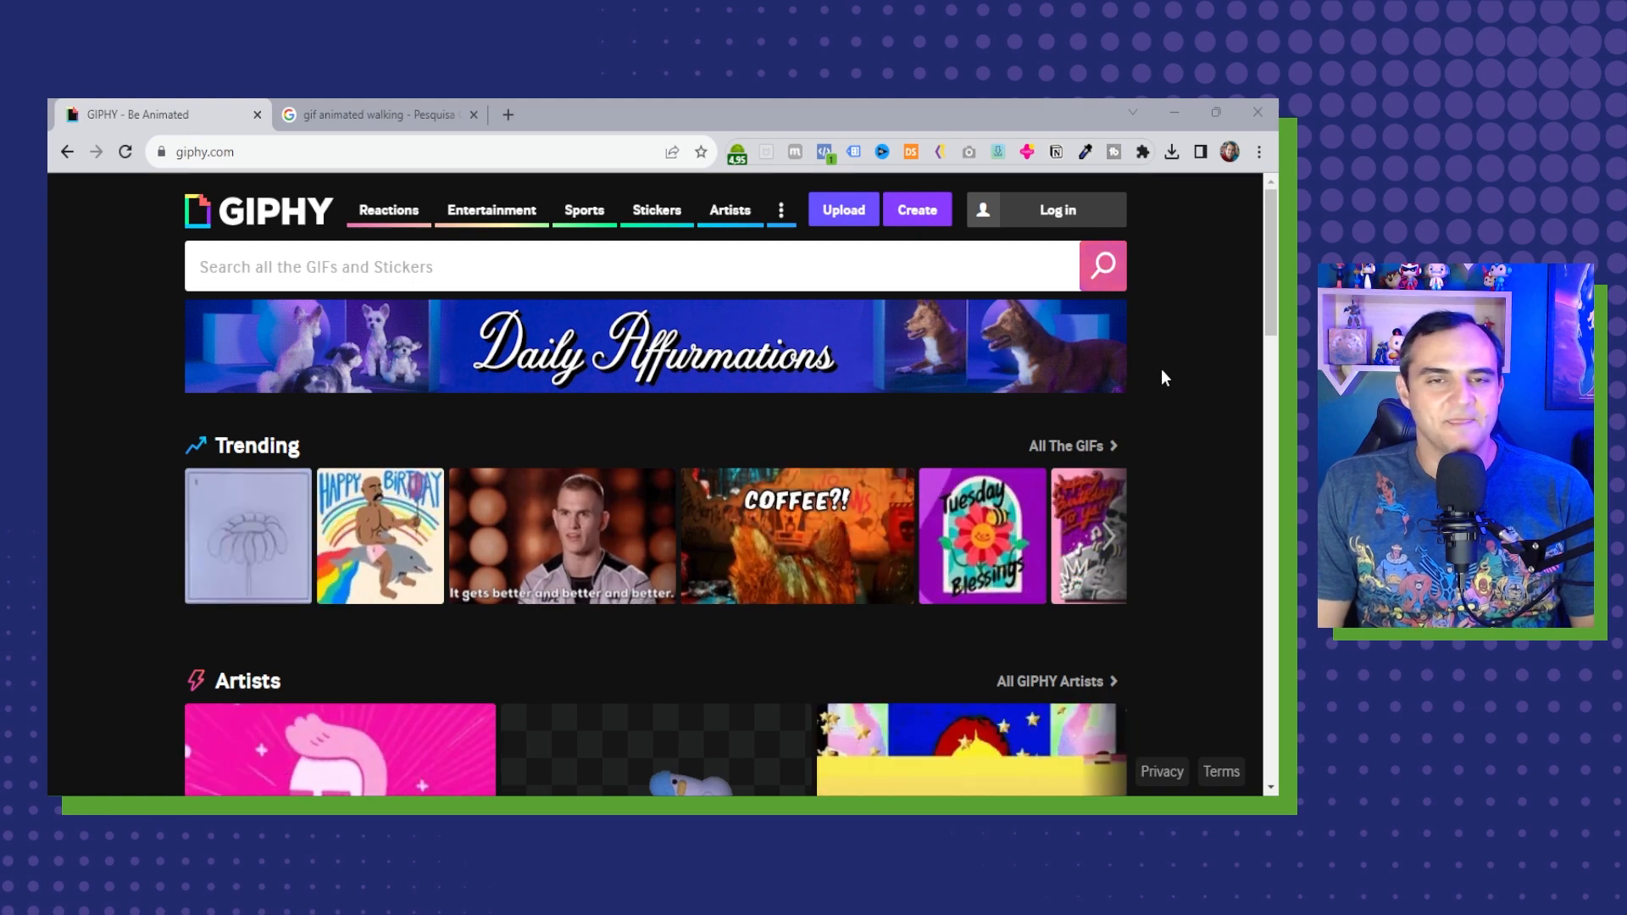
Browse the GIPHY home page and open the "In a Summer State of Mind" story.
{"action": "scroll", "coordinate": [1169, 373], "scroll_direction": "down", "scroll_amount": 6}
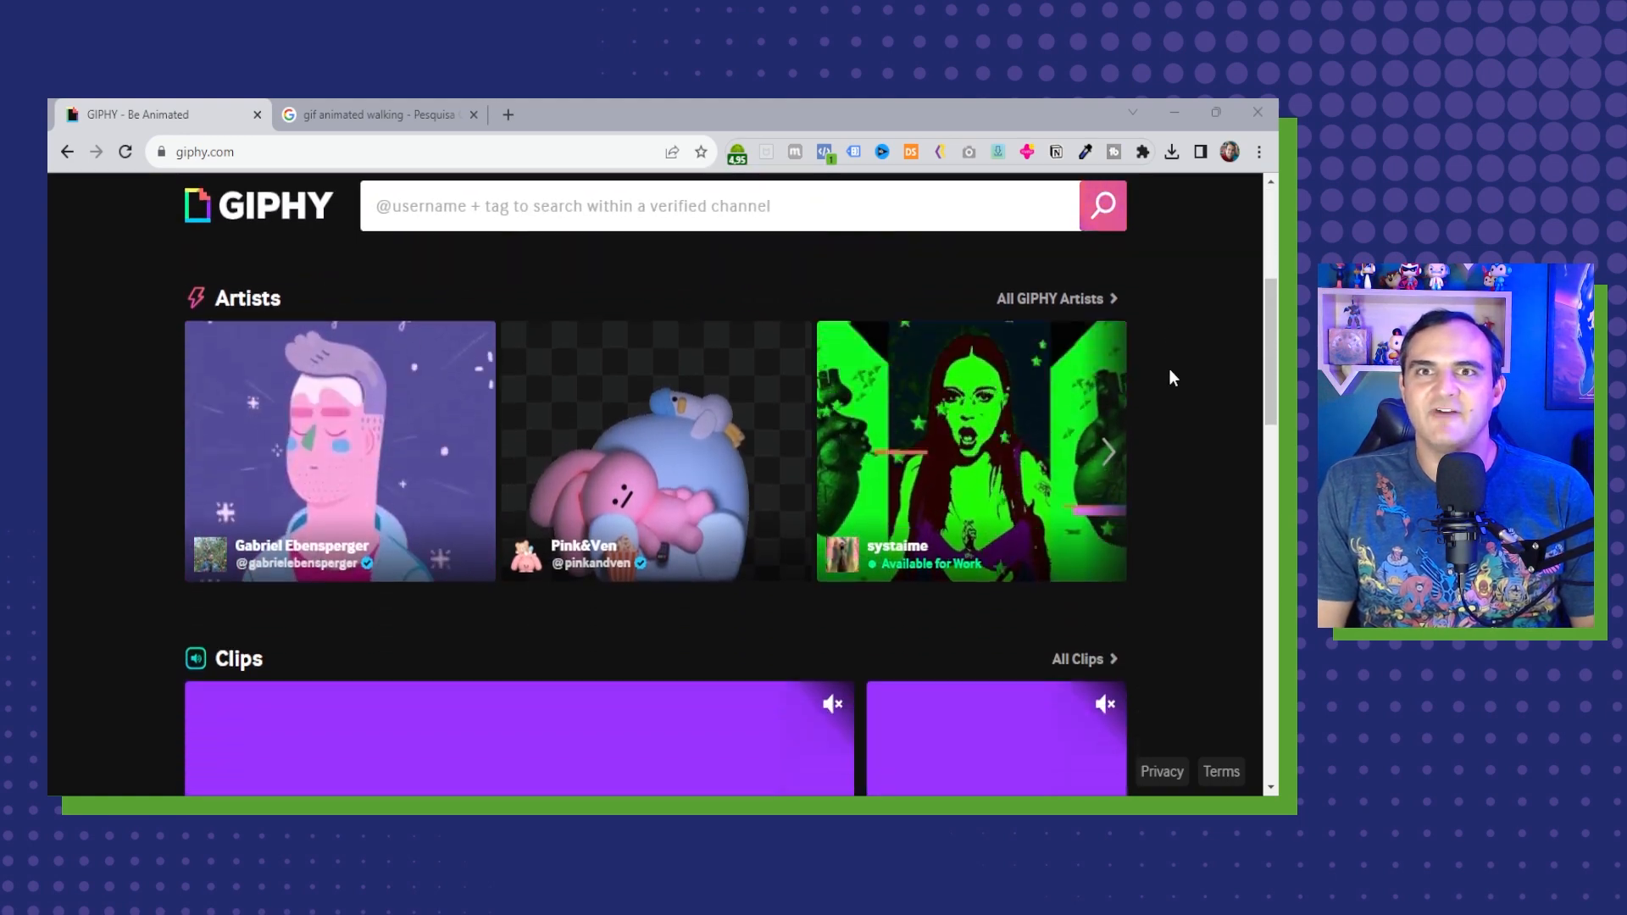
{"action": "scroll", "coordinate": [1172, 377], "scroll_direction": "down", "scroll_amount": 5}
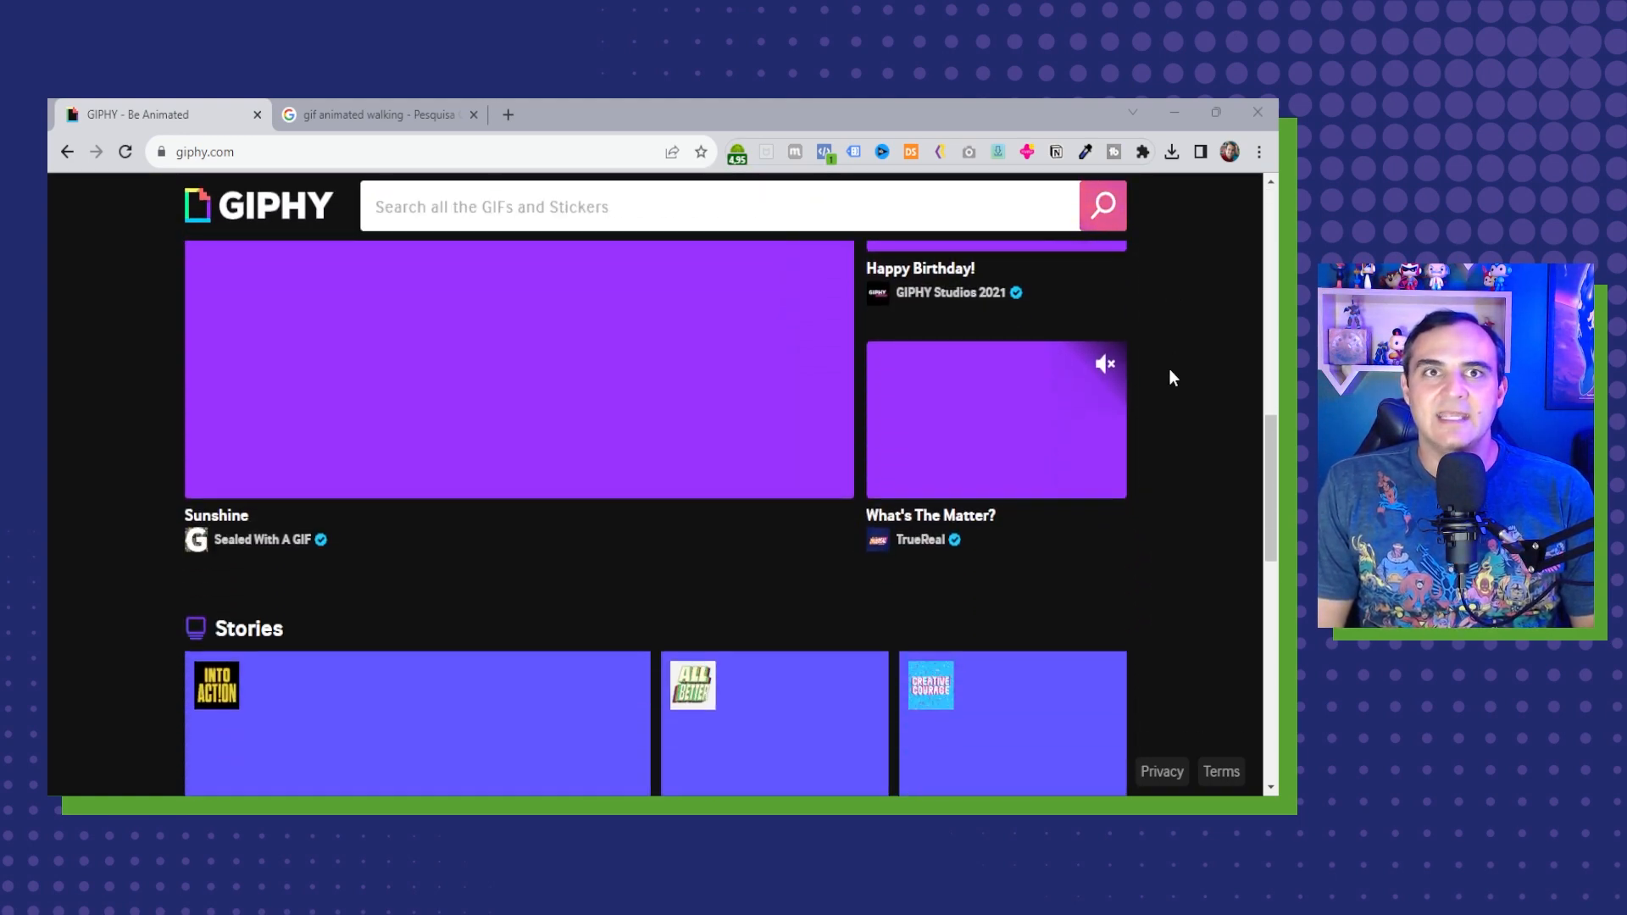
{"action": "scroll", "coordinate": [1172, 394], "scroll_direction": "up", "scroll_amount": 1}
{"action": "scroll", "coordinate": [1170, 399], "scroll_direction": "up", "scroll_amount": 5}
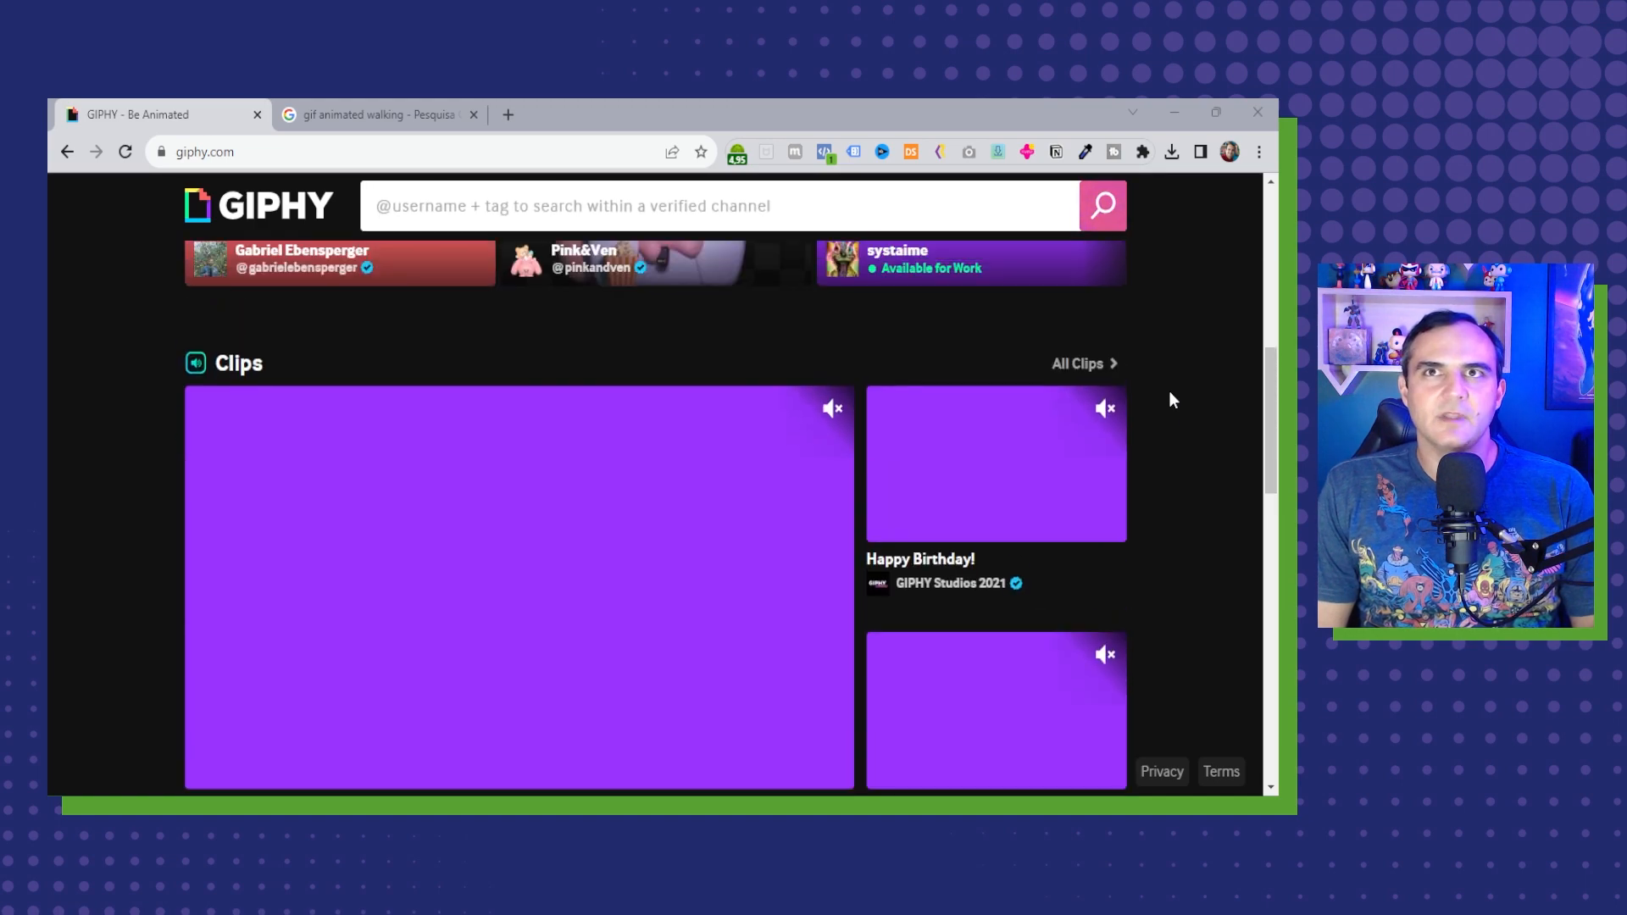
{"action": "scroll", "coordinate": [1168, 402], "scroll_direction": "down", "scroll_amount": 4}
{"action": "scroll", "coordinate": [1166, 414], "scroll_direction": "down", "scroll_amount": 2}
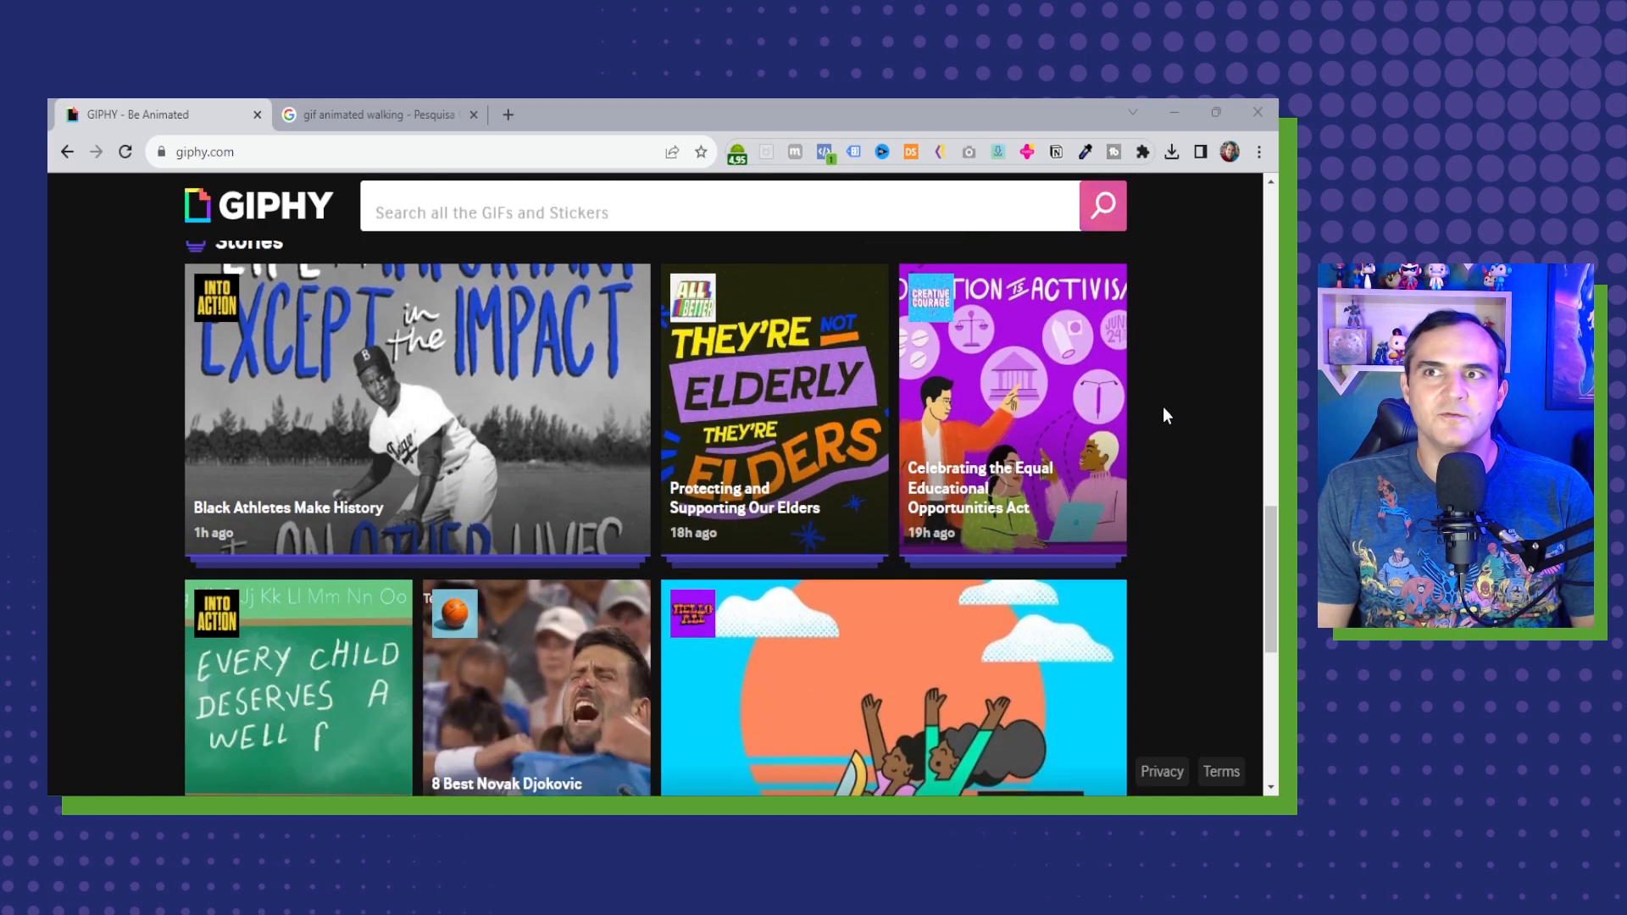
{"action": "scroll", "coordinate": [1163, 406], "scroll_direction": "down", "scroll_amount": 3}
{"action": "left_click", "coordinate": [1000, 424]}
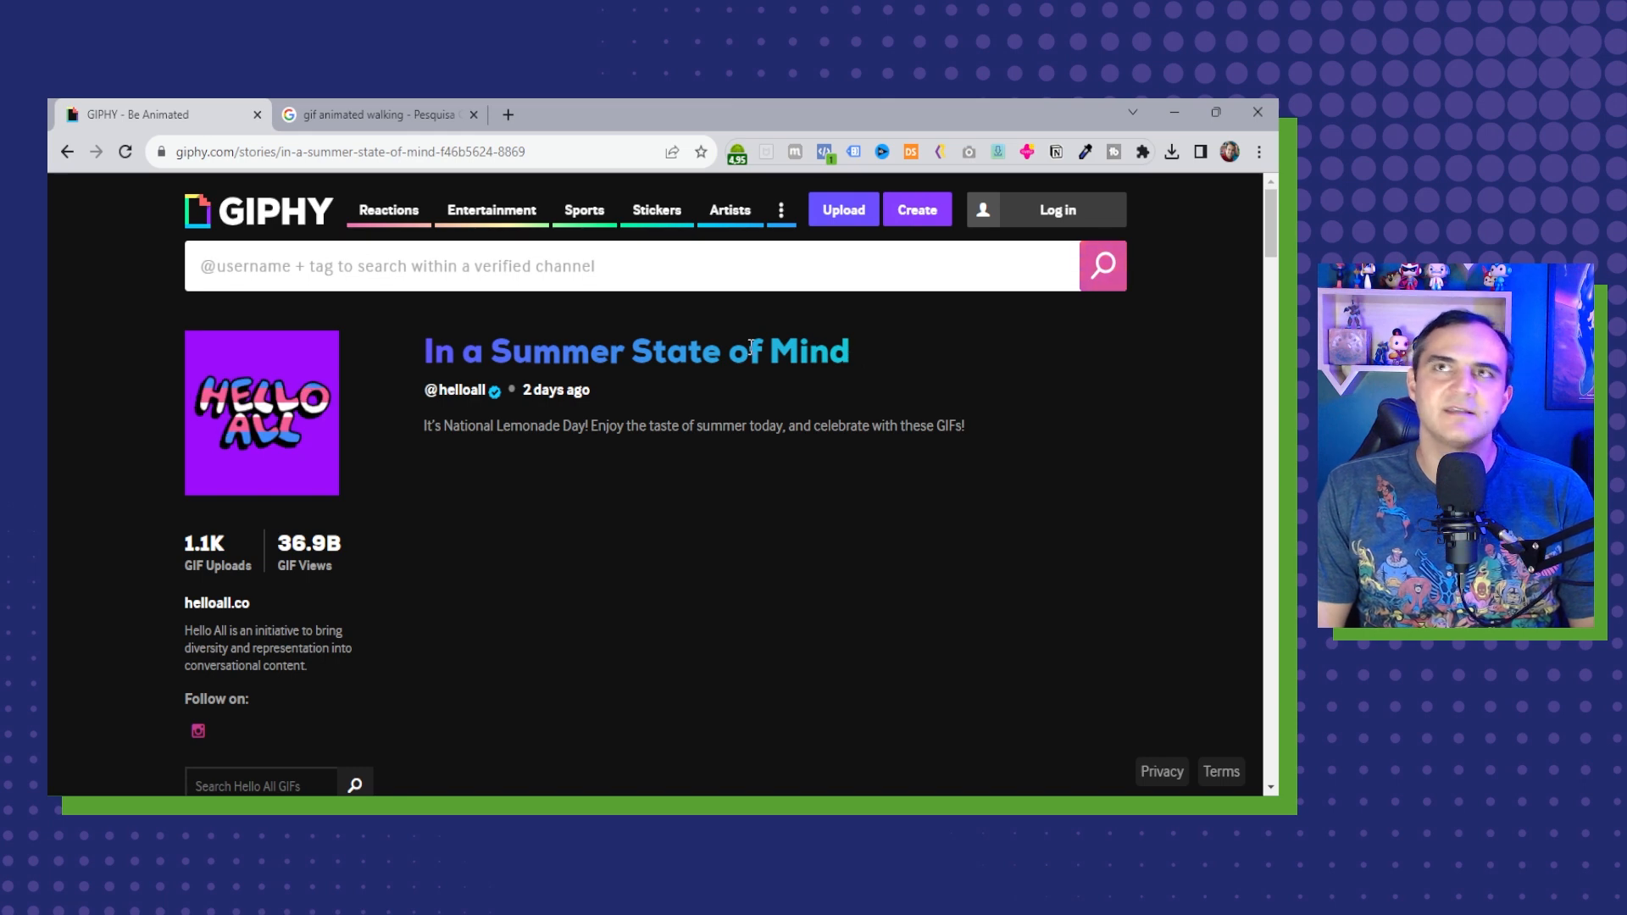
Open the "Vacay Mode" sunglasses GIF from the story and resume its paused playback.
{"action": "scroll", "coordinate": [818, 347], "scroll_direction": "down", "scroll_amount": 3}
{"action": "scroll", "coordinate": [1051, 354], "scroll_direction": "down", "scroll_amount": 3}
{"action": "scroll", "coordinate": [1101, 375], "scroll_direction": "up", "scroll_amount": 3}
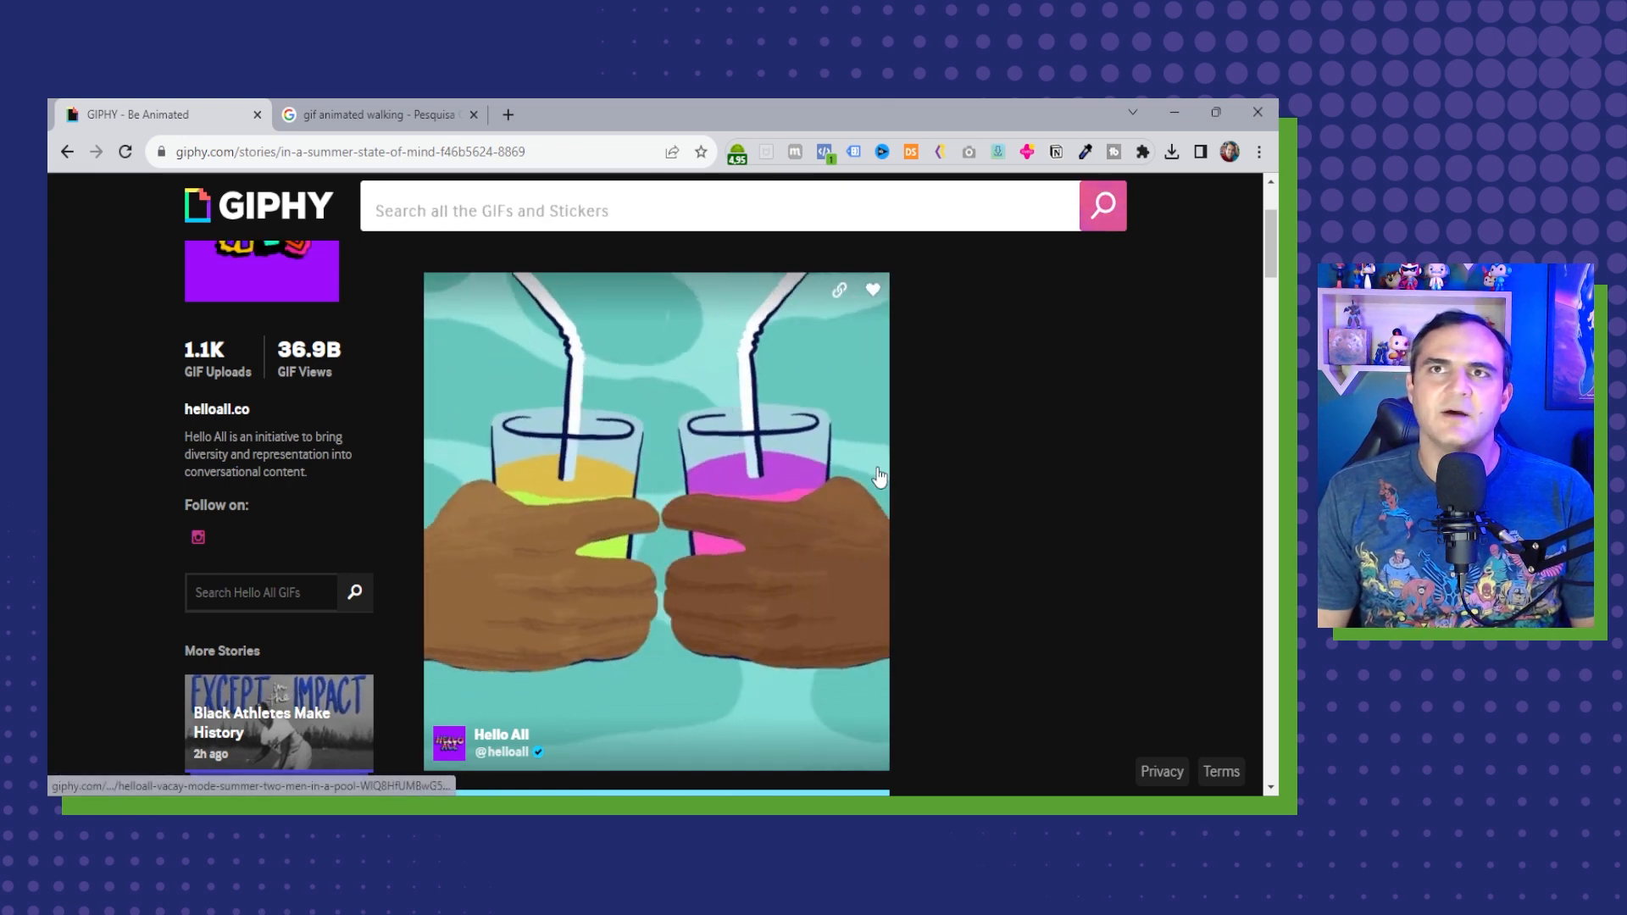
{"action": "scroll", "coordinate": [879, 477], "scroll_direction": "down", "scroll_amount": 5}
{"action": "scroll", "coordinate": [1006, 461], "scroll_direction": "down", "scroll_amount": 2}
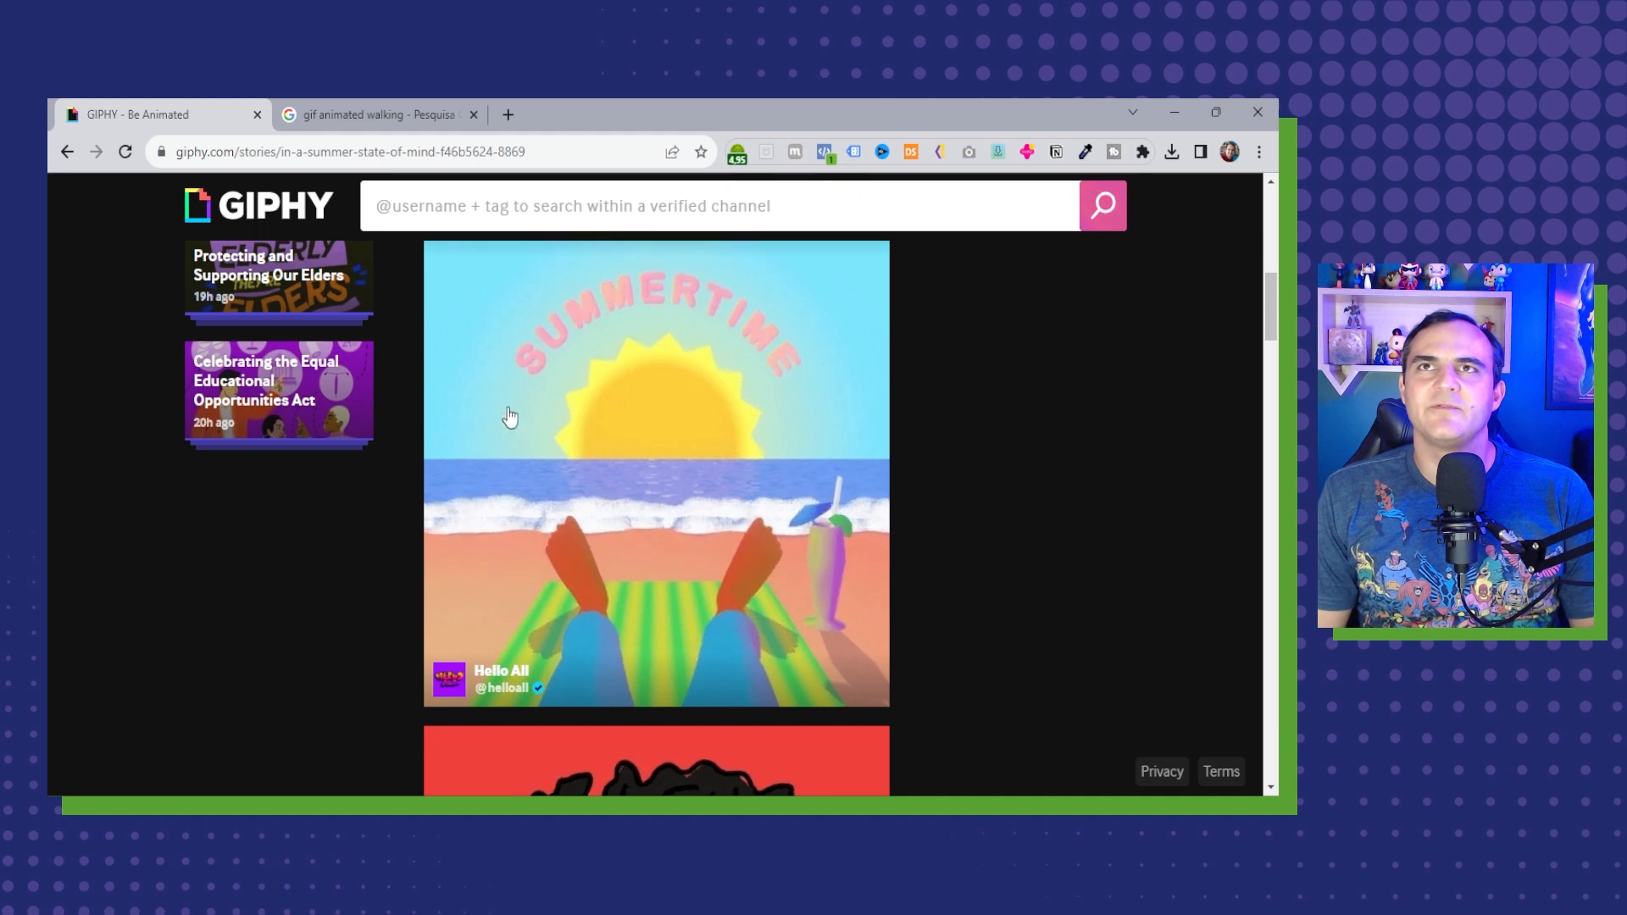
{"action": "scroll", "coordinate": [966, 480], "scroll_direction": "down", "scroll_amount": 5}
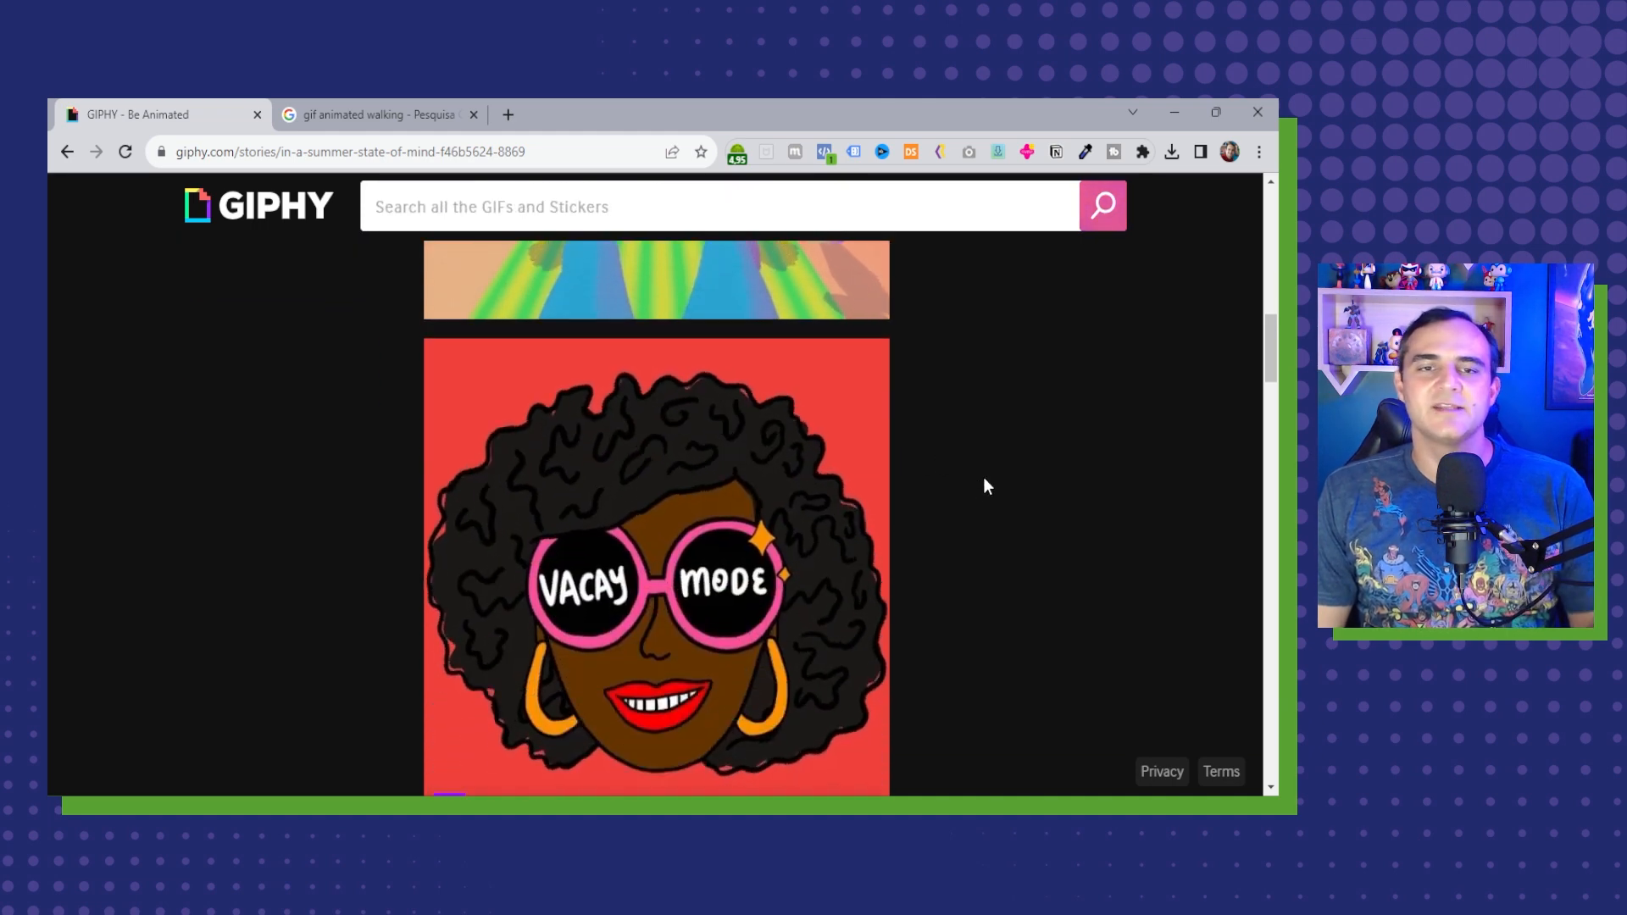
{"action": "scroll", "coordinate": [984, 481], "scroll_direction": "down", "scroll_amount": 1}
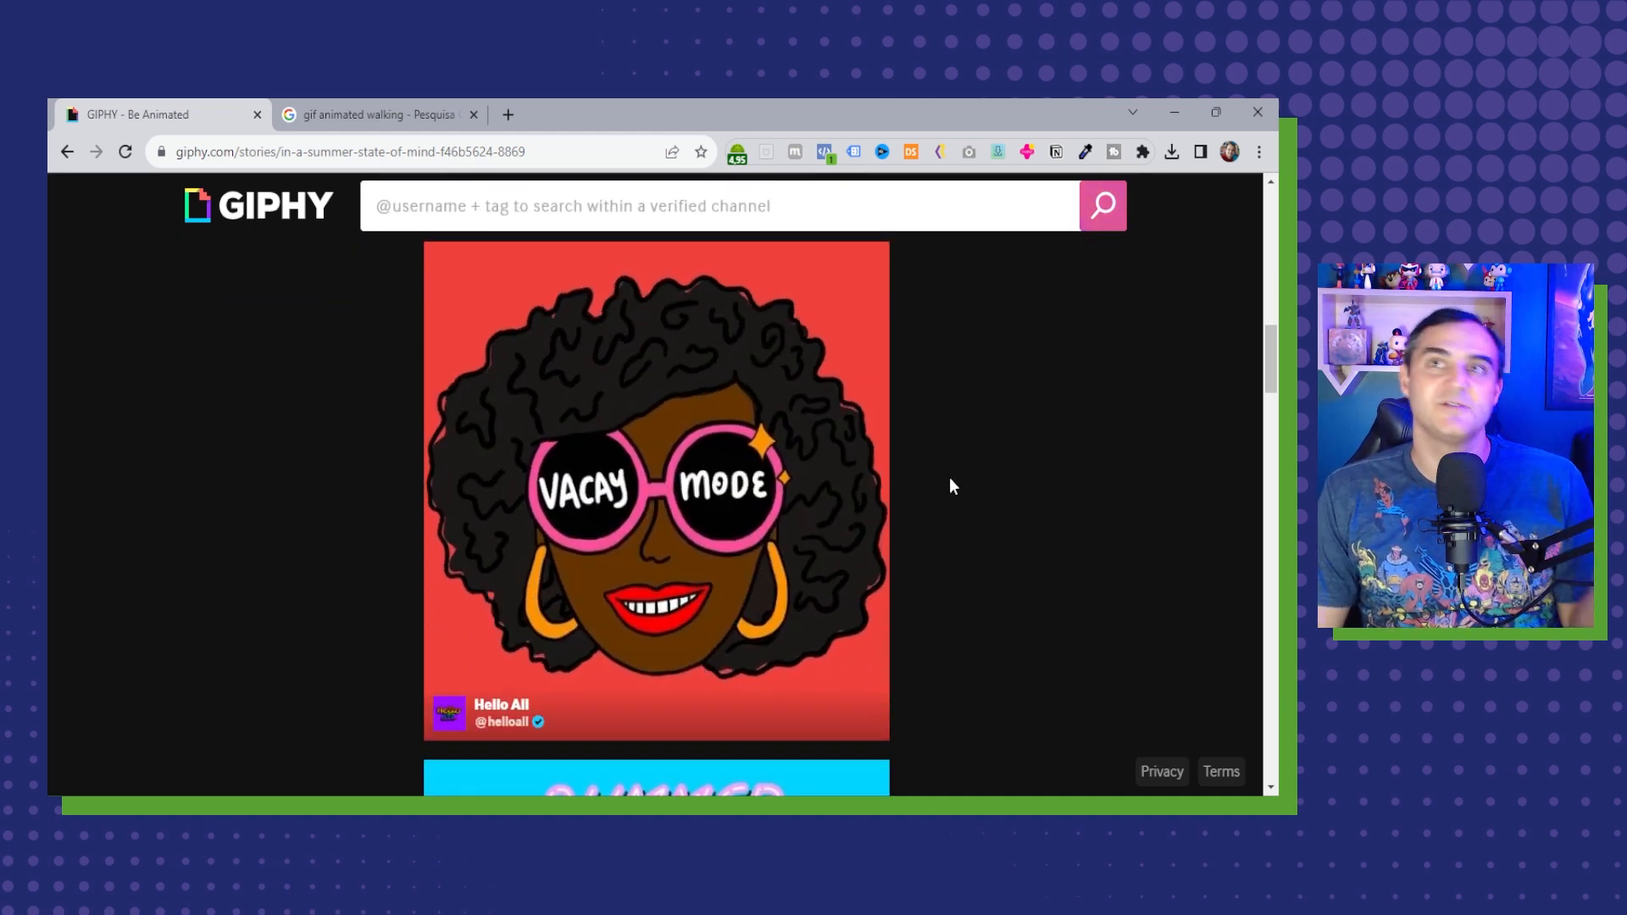
{"action": "left_click", "coordinate": [773, 474]}
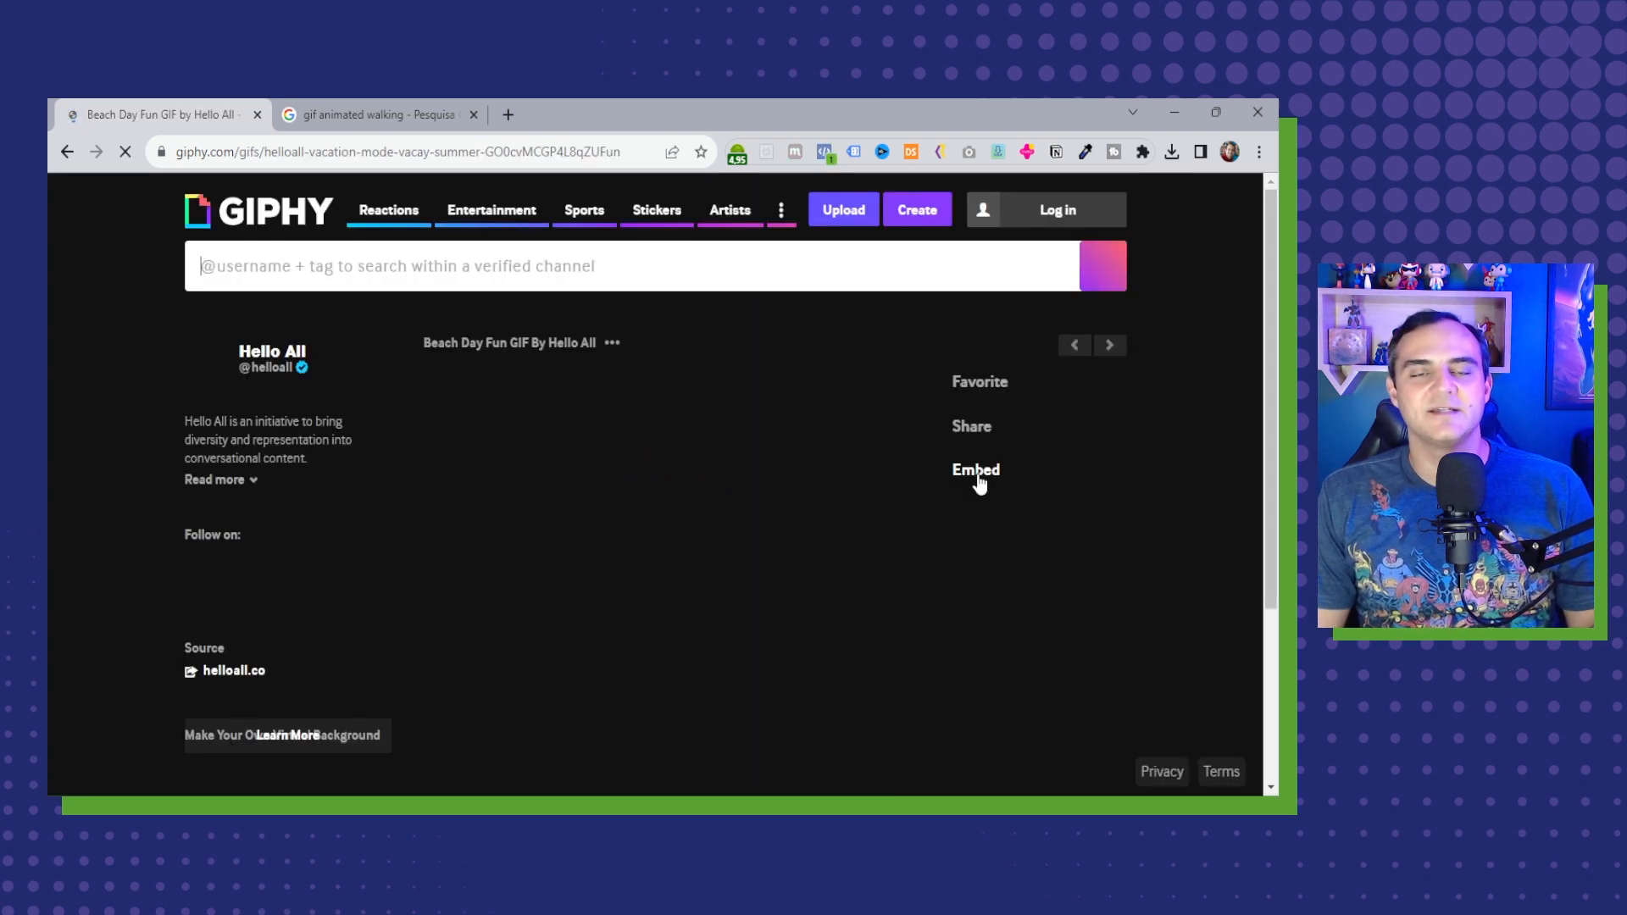
{"action": "scroll", "coordinate": [838, 411], "scroll_direction": "down", "scroll_amount": 1}
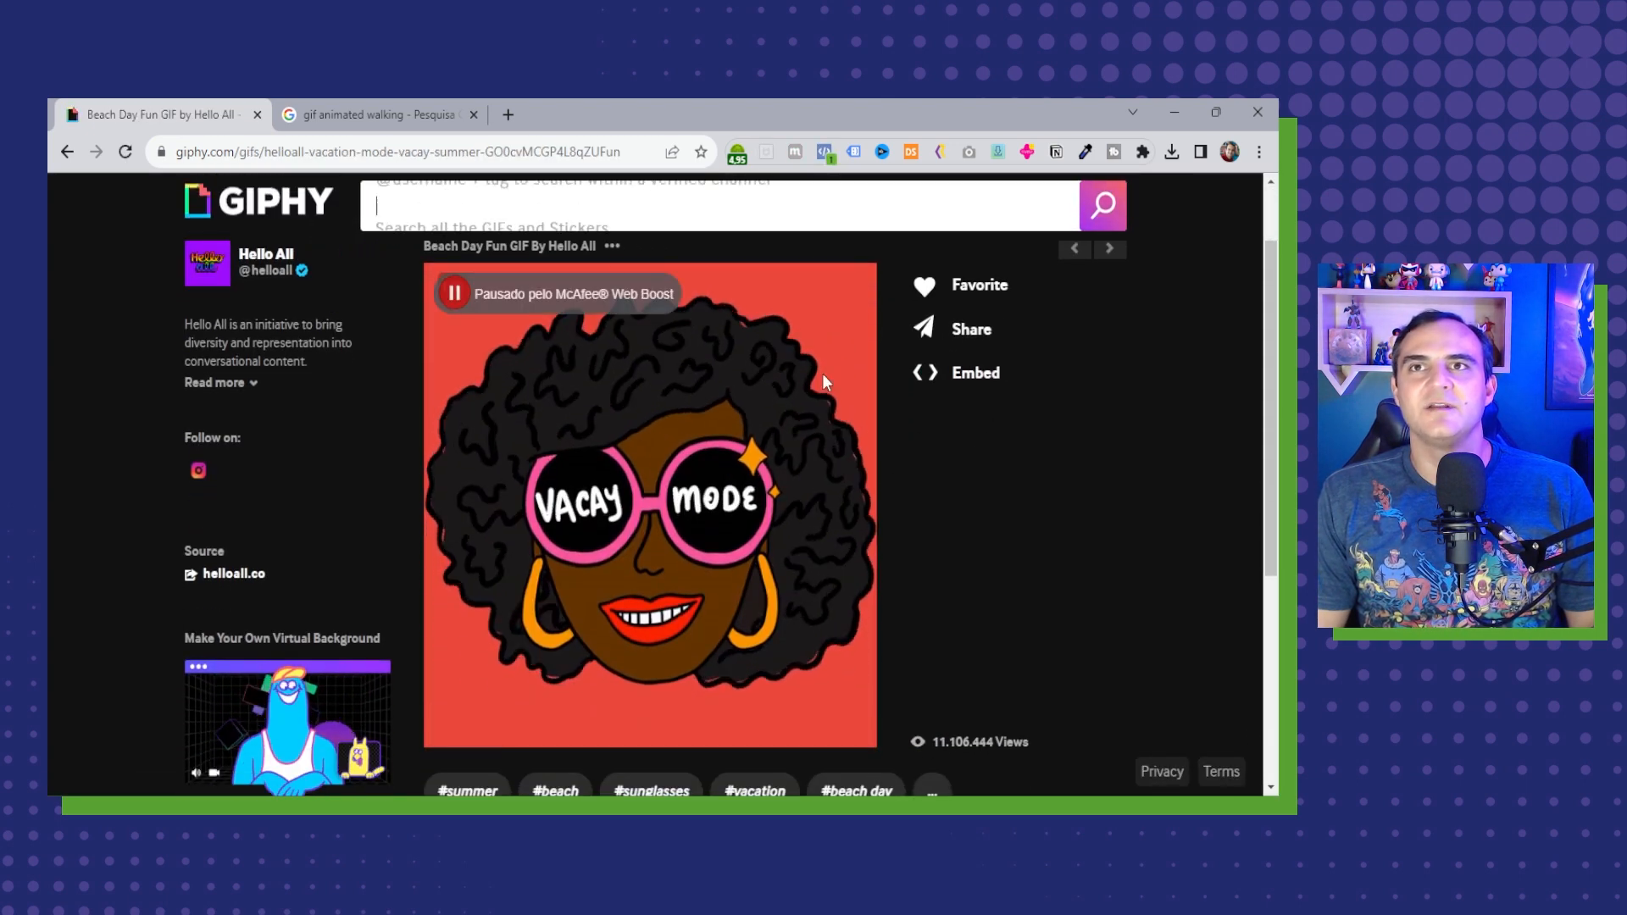
{"action": "left_click", "coordinate": [525, 303]}
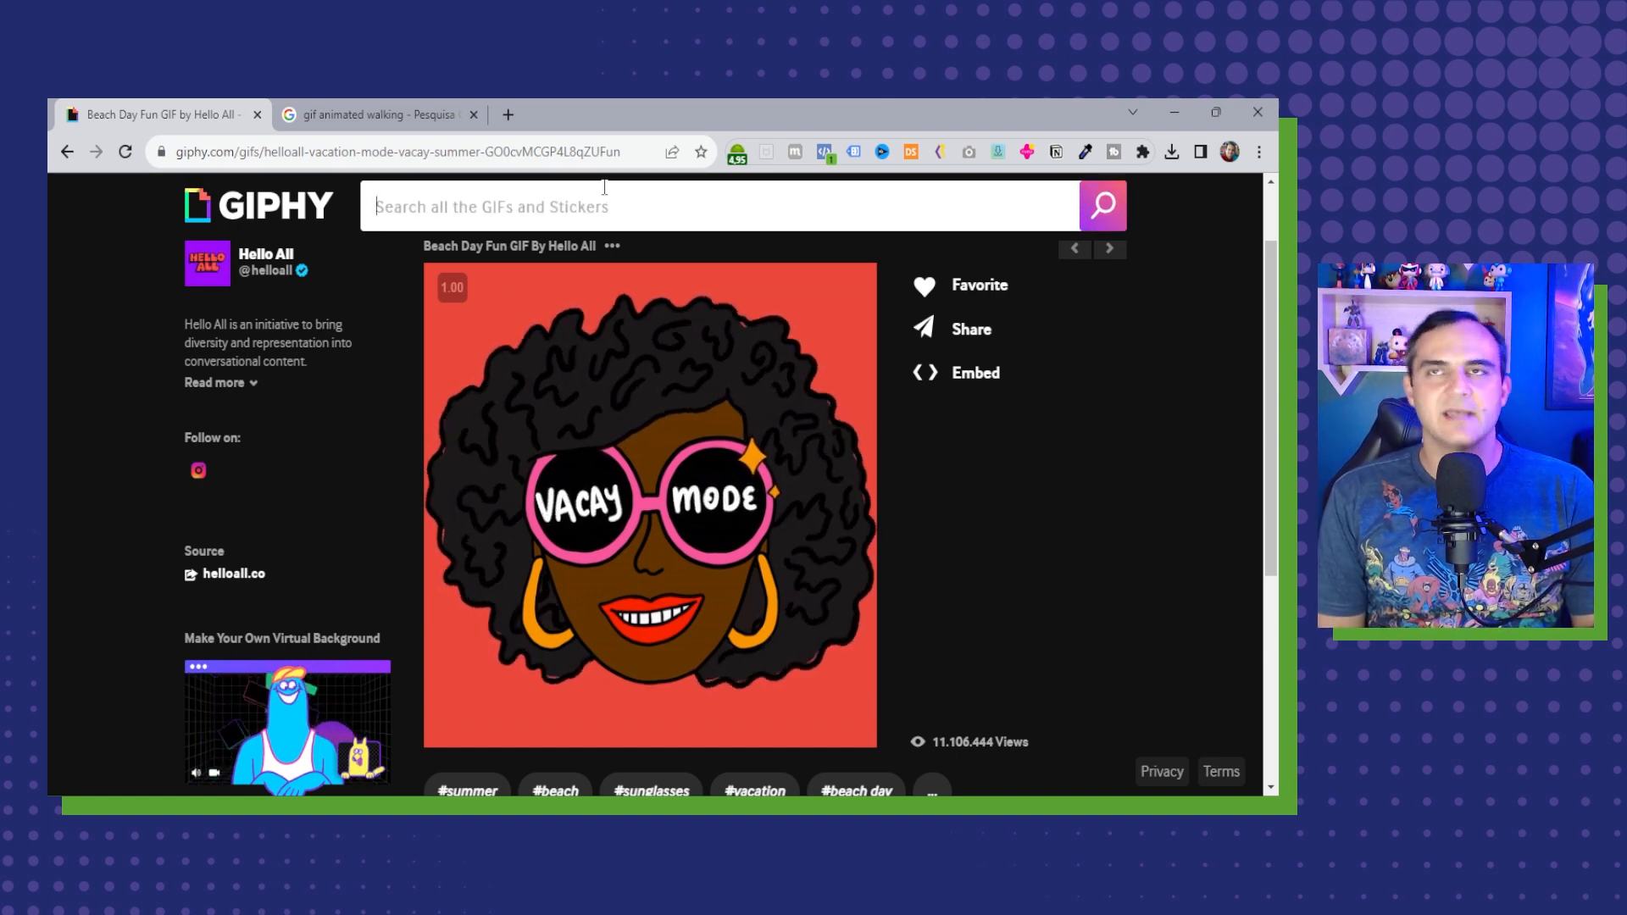
Search GIPHY for "walking".
{"action": "type", "text": "walking"}
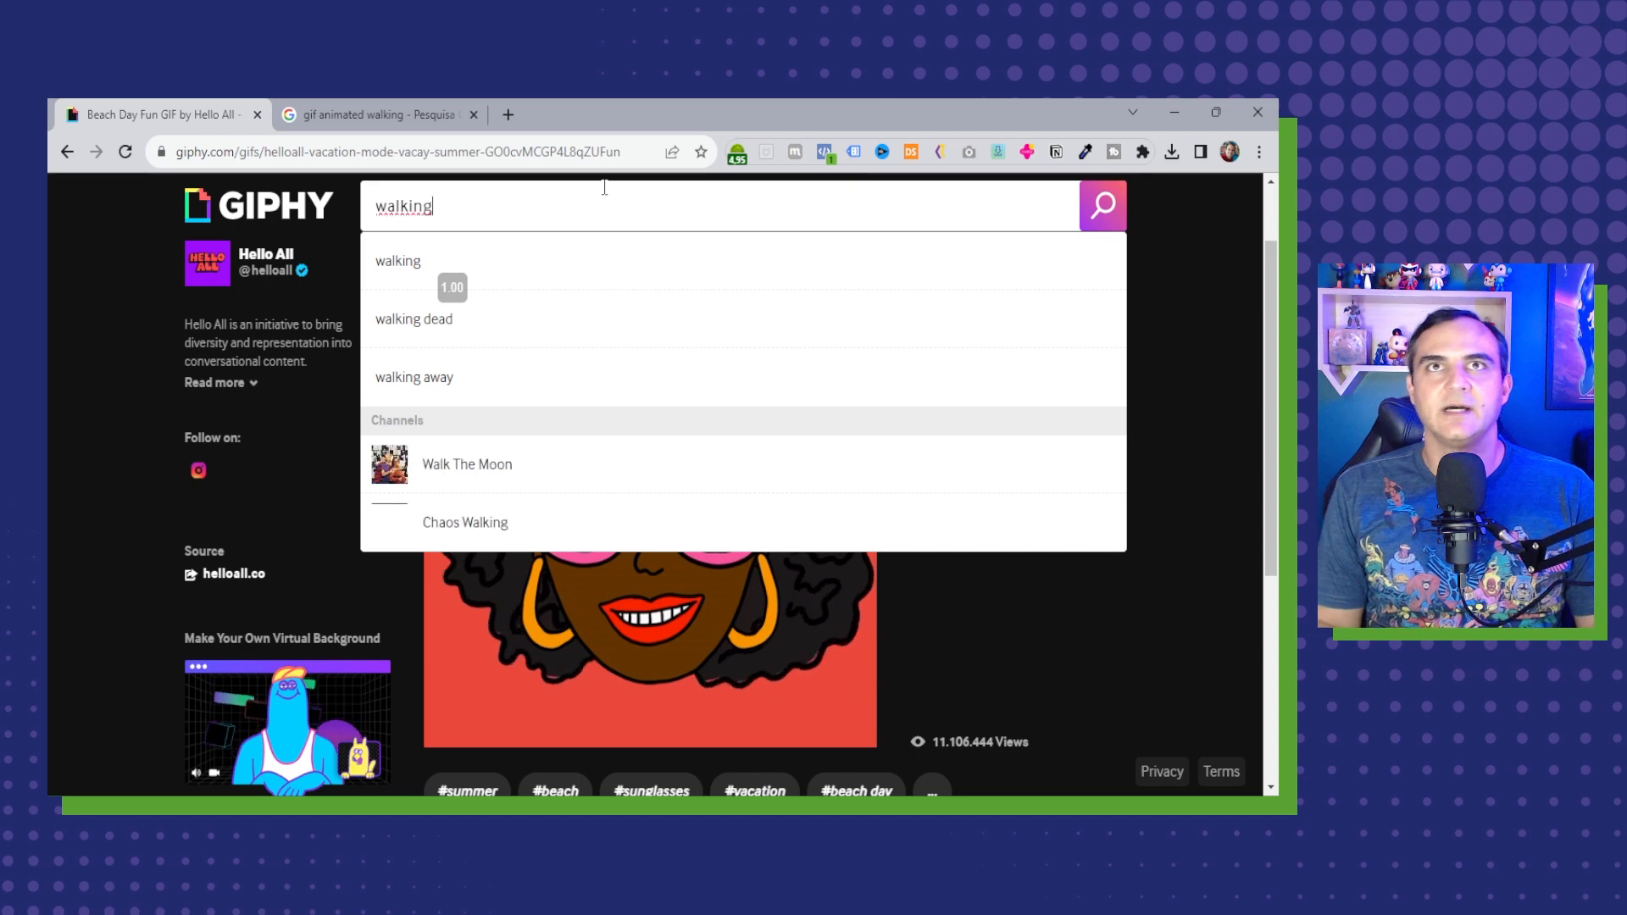
{"action": "key", "text": "Return"}
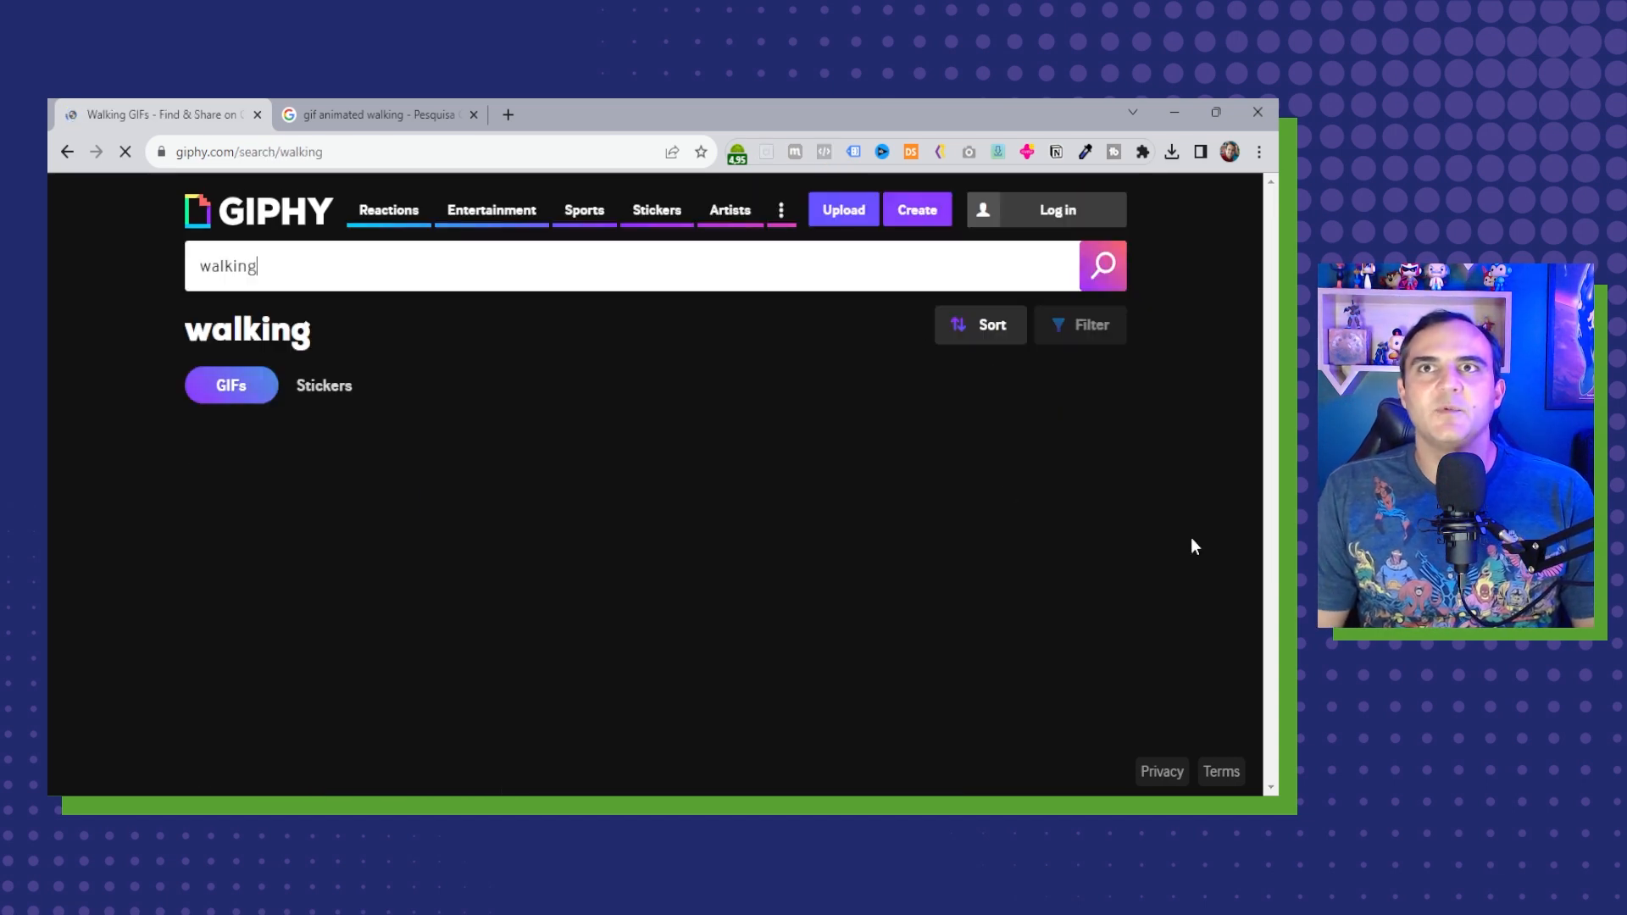
Find the walking Mario and Yoshi GIF among the search results and open its page.
{"action": "scroll", "coordinate": [1217, 291], "scroll_direction": "down", "scroll_amount": 1}
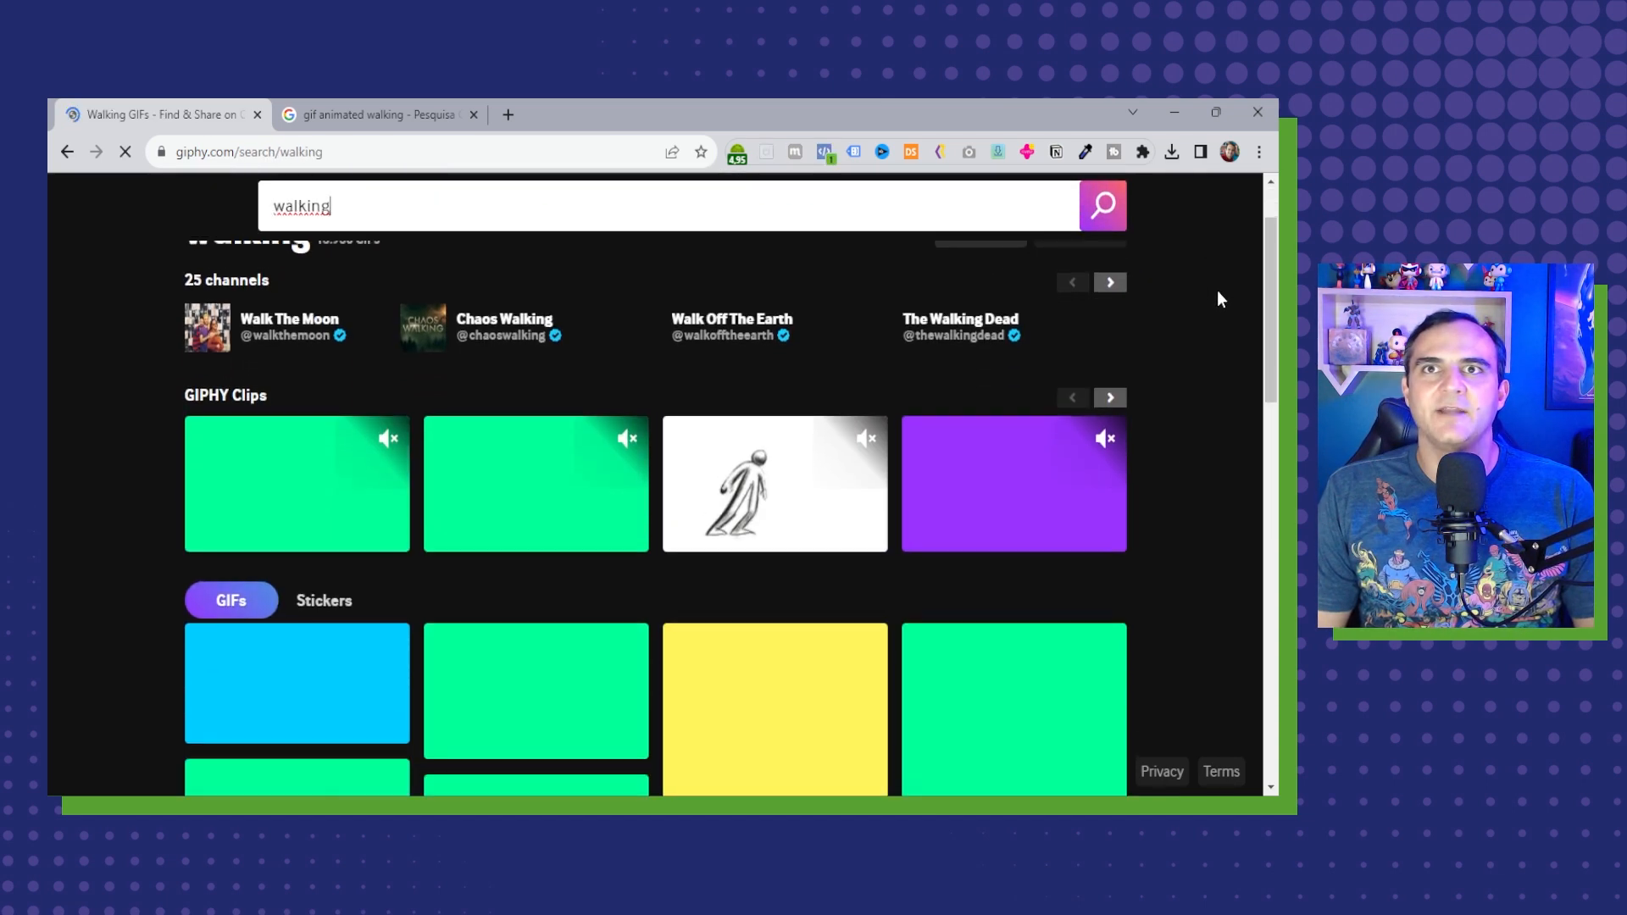
{"action": "scroll", "coordinate": [1217, 293], "scroll_direction": "down", "scroll_amount": 1}
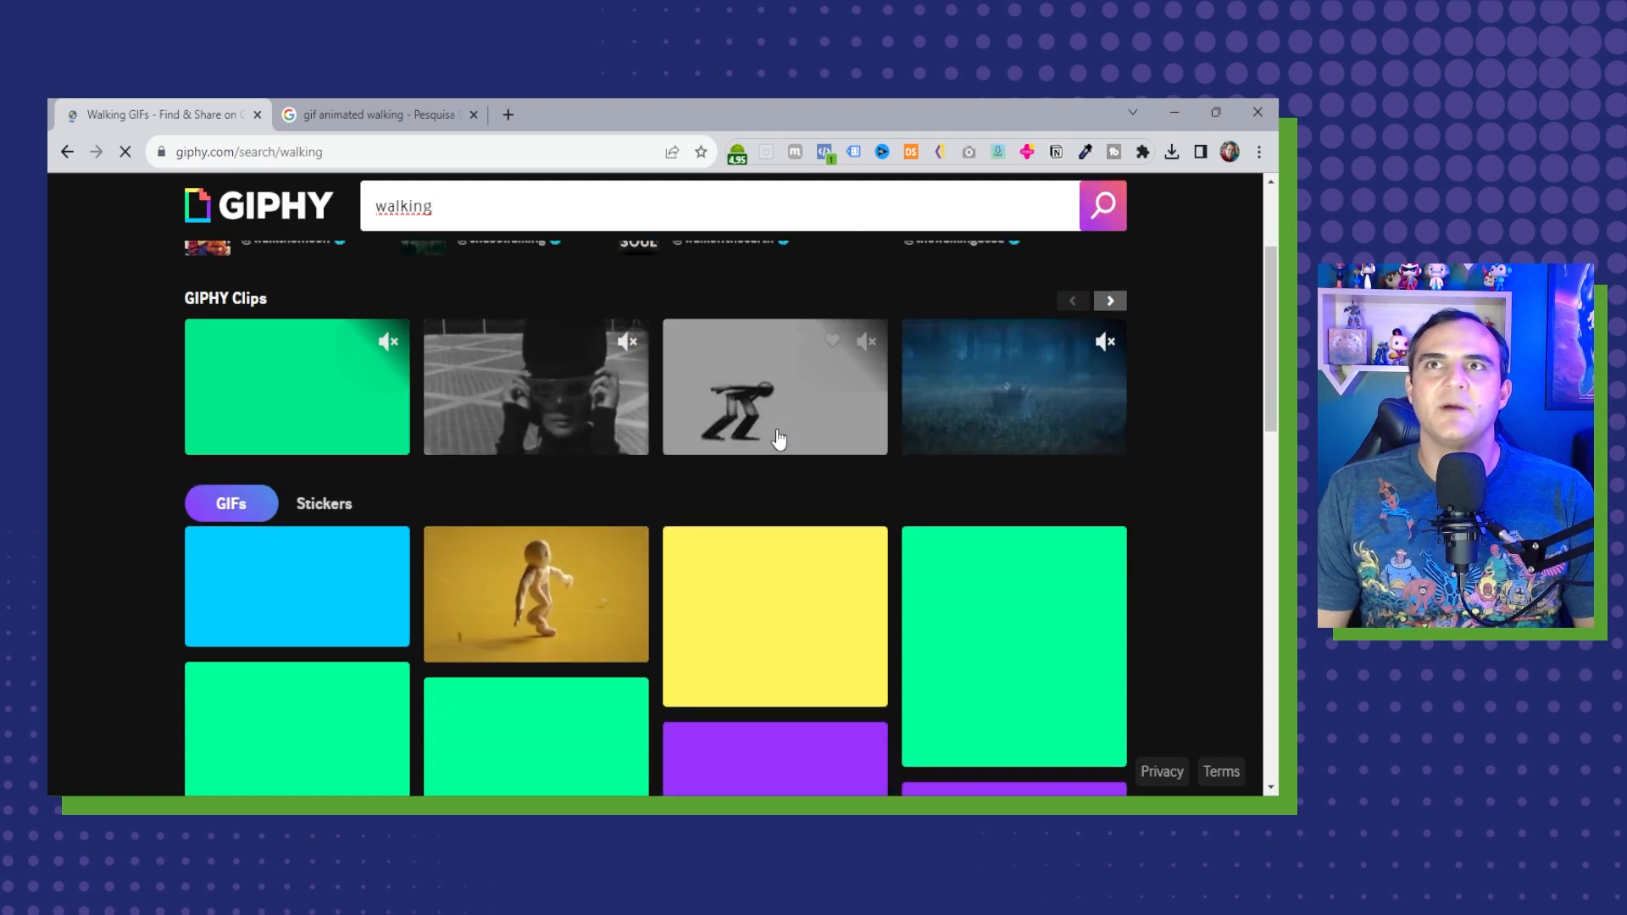
{"action": "scroll", "coordinate": [763, 461], "scroll_direction": "down", "scroll_amount": 3}
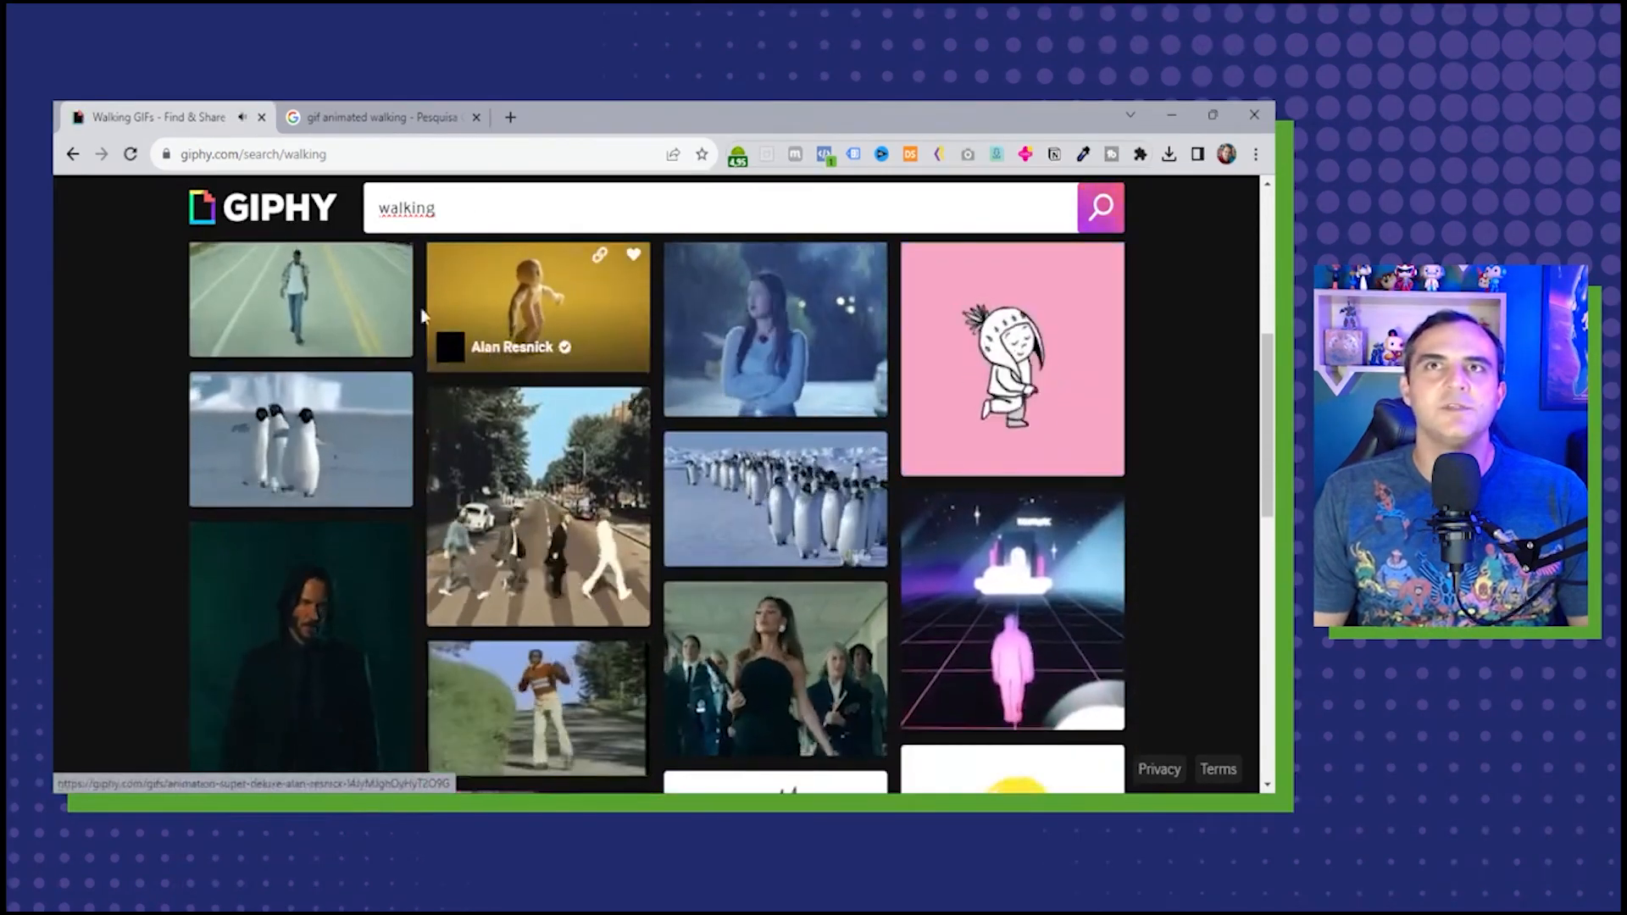
{"action": "scroll", "coordinate": [525, 421], "scroll_direction": "down", "scroll_amount": 2}
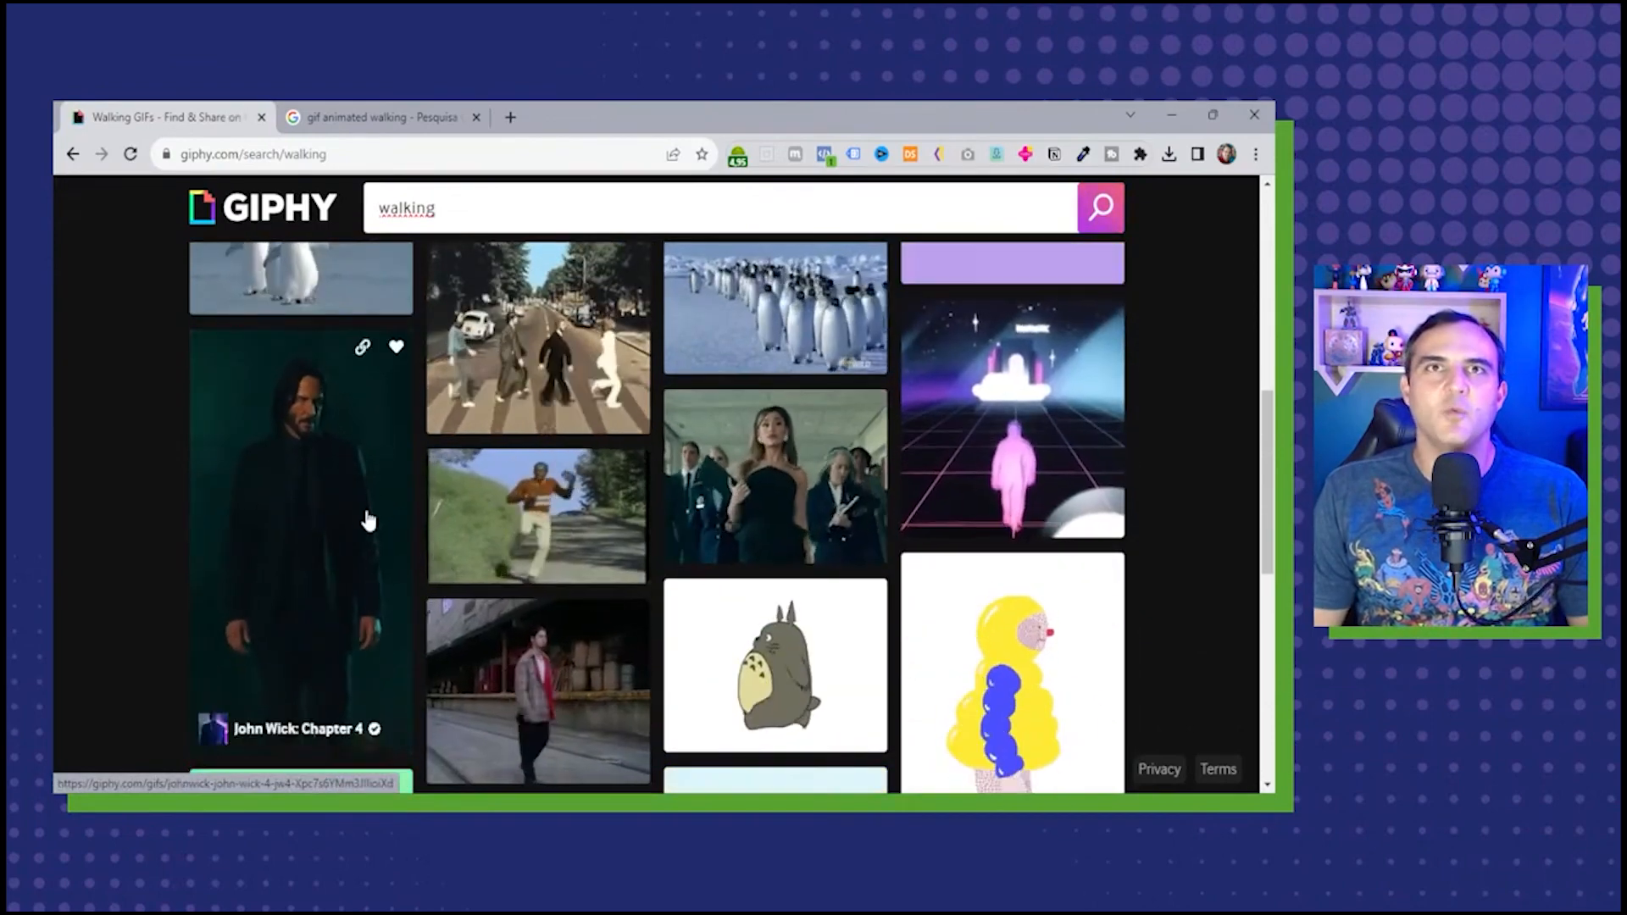
{"action": "scroll", "coordinate": [717, 458], "scroll_direction": "down", "scroll_amount": 2}
{"action": "scroll", "coordinate": [763, 466], "scroll_direction": "down", "scroll_amount": 1}
{"action": "scroll", "coordinate": [763, 449], "scroll_direction": "down", "scroll_amount": 1}
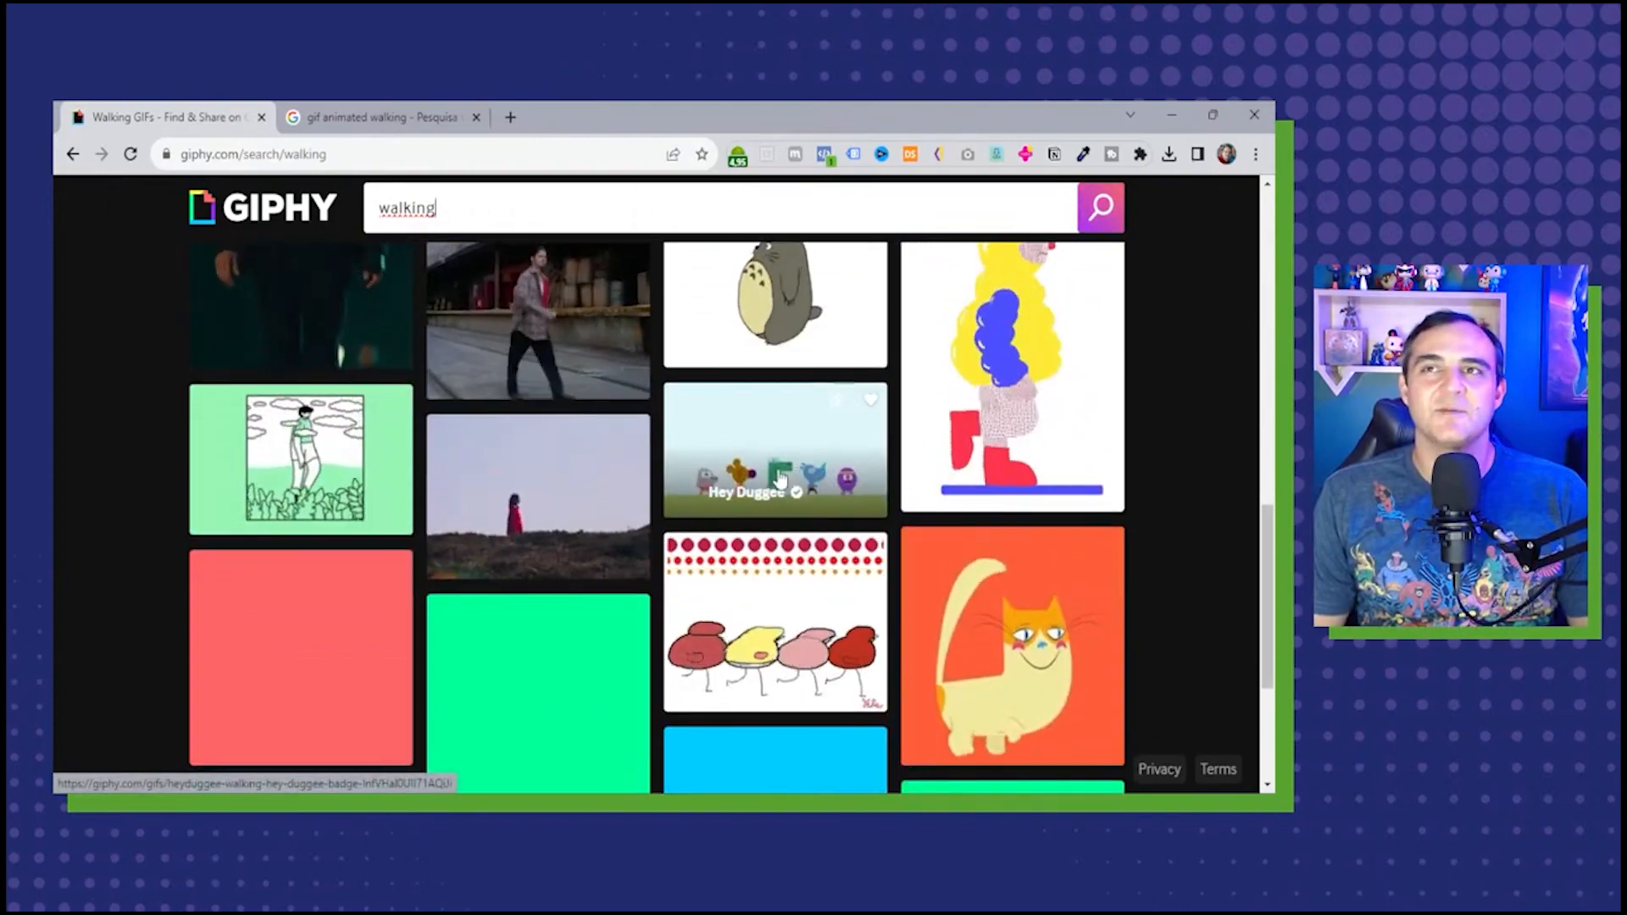
{"action": "scroll", "coordinate": [974, 525], "scroll_direction": "down", "scroll_amount": 2}
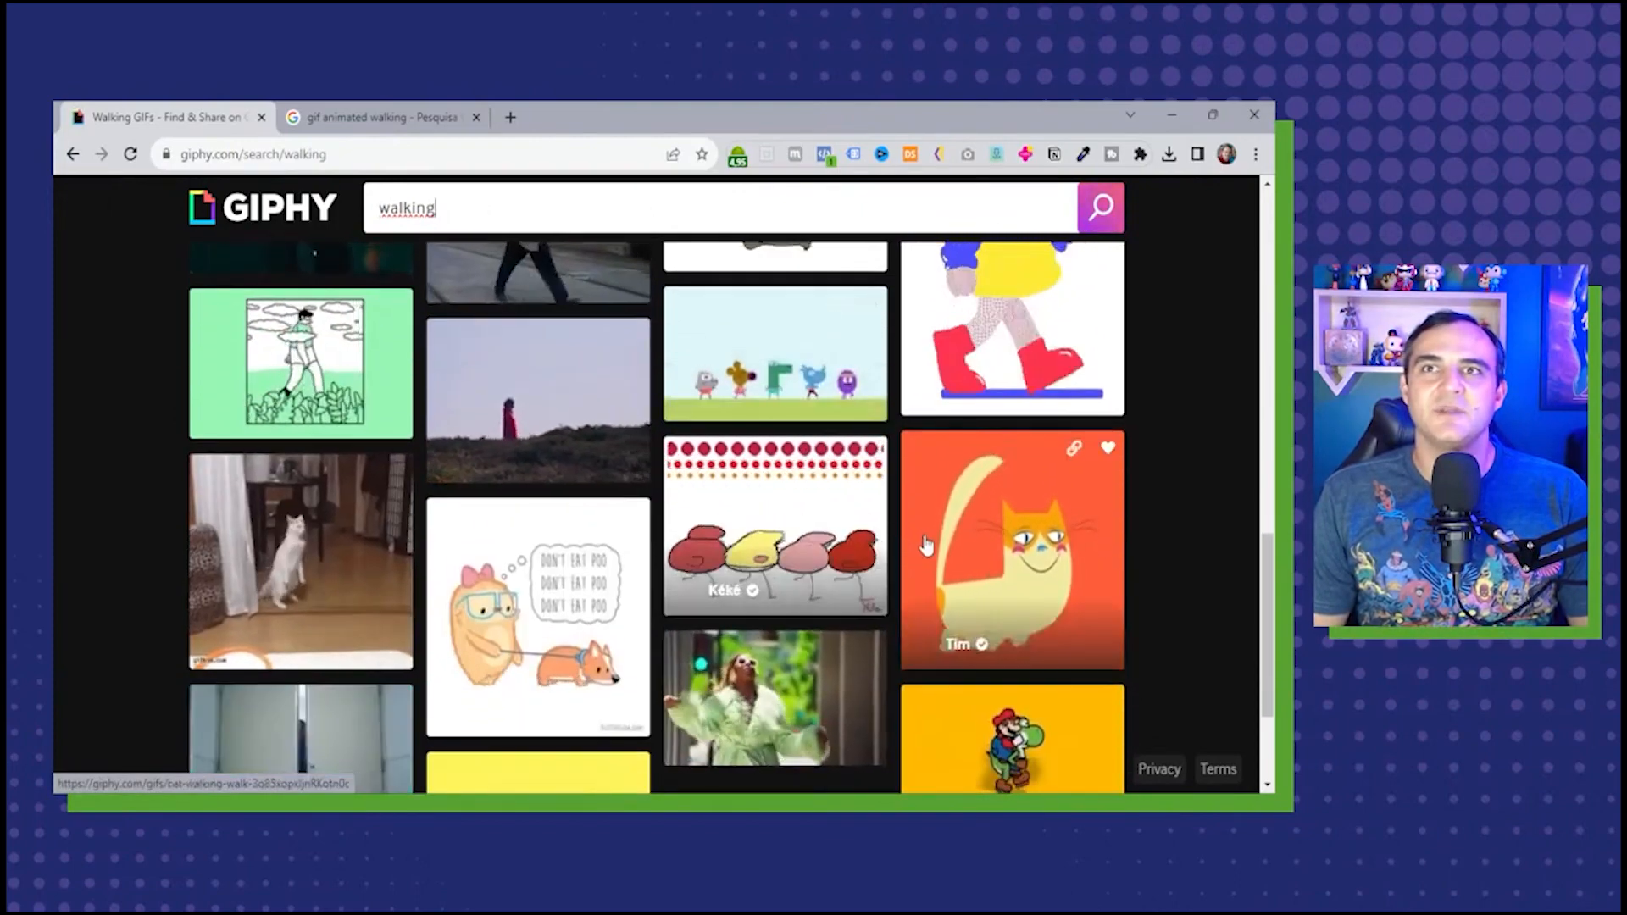
{"action": "scroll", "coordinate": [988, 535], "scroll_direction": "down", "scroll_amount": 1}
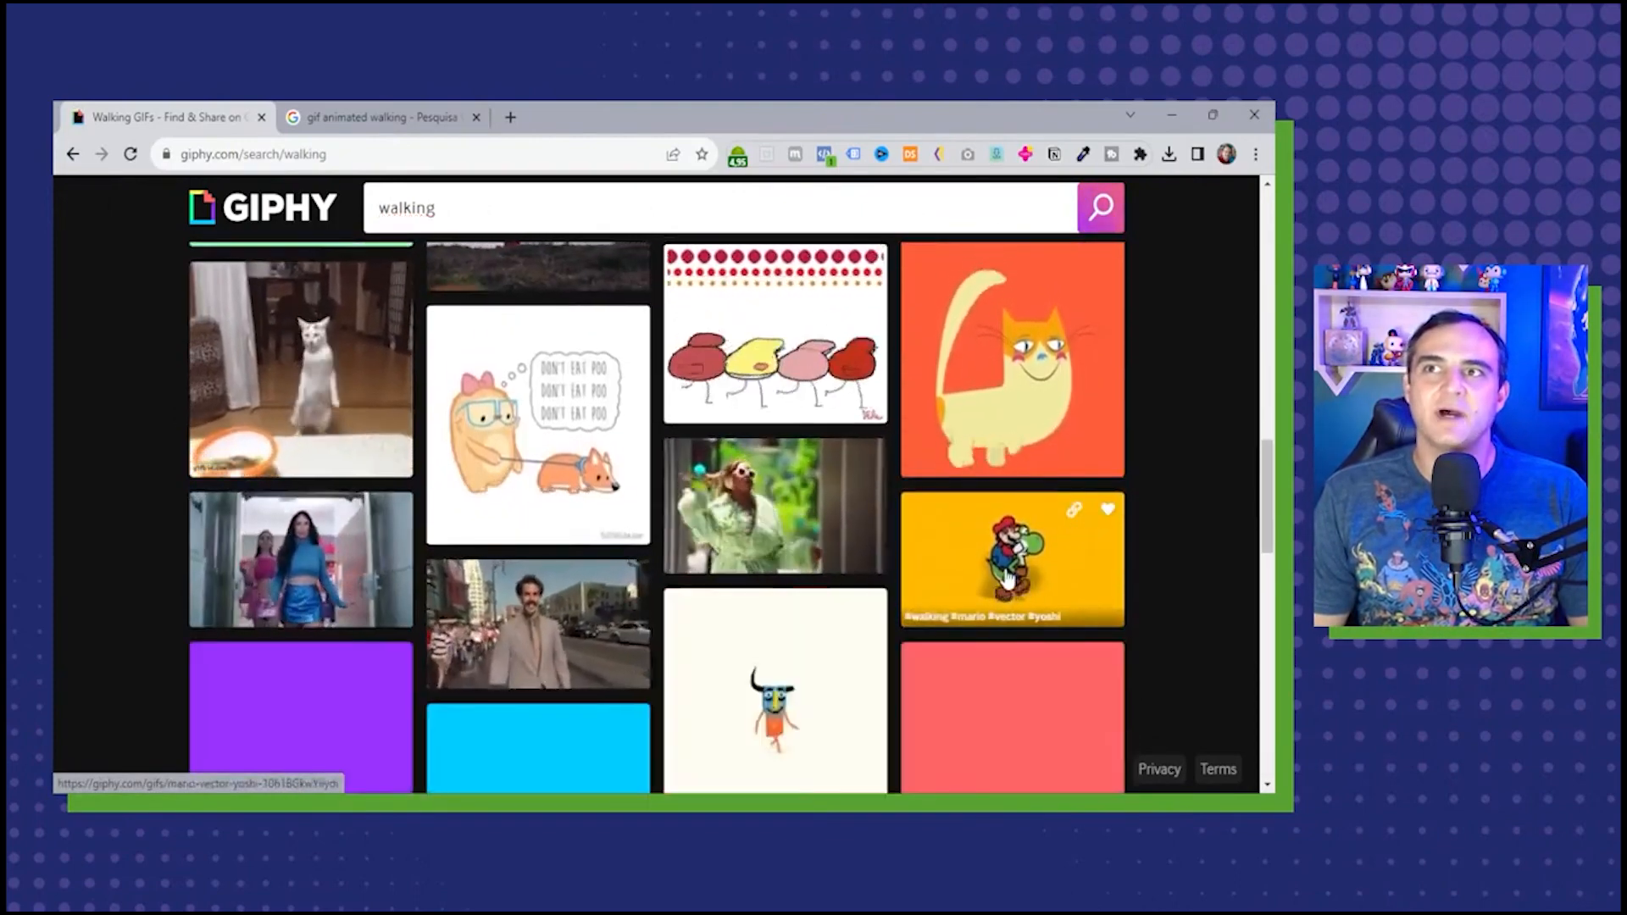
{"action": "left_click", "coordinate": [1006, 577]}
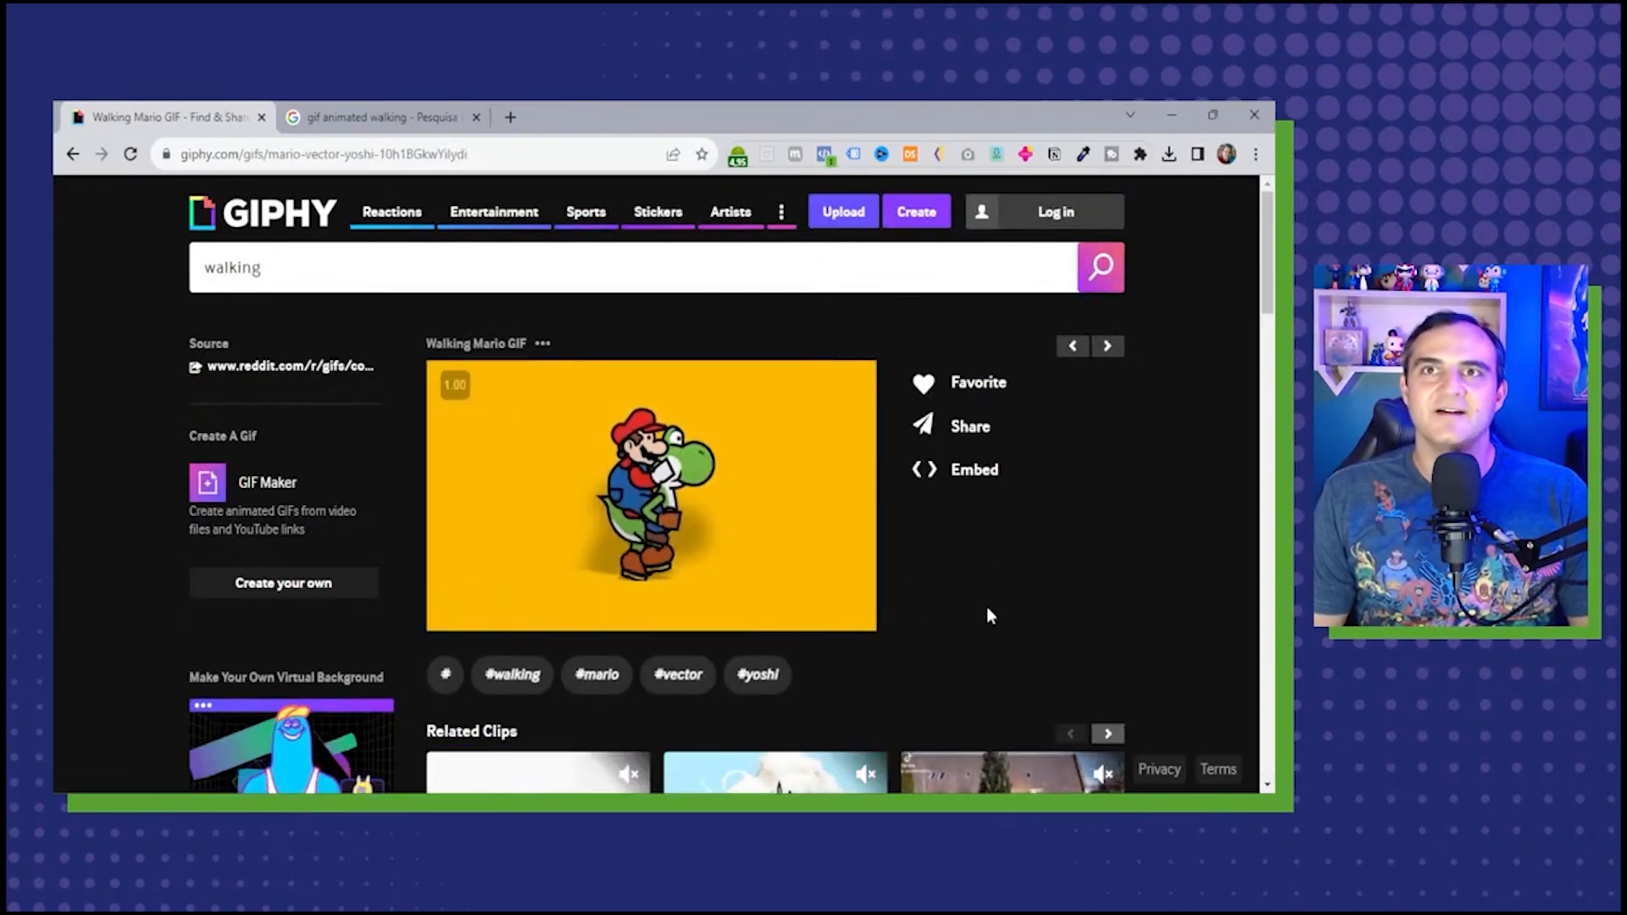
Copy the Walking Mario GIF as an image and switch to the PowerPoint presentation.
{"action": "right_click", "coordinate": [812, 511]}
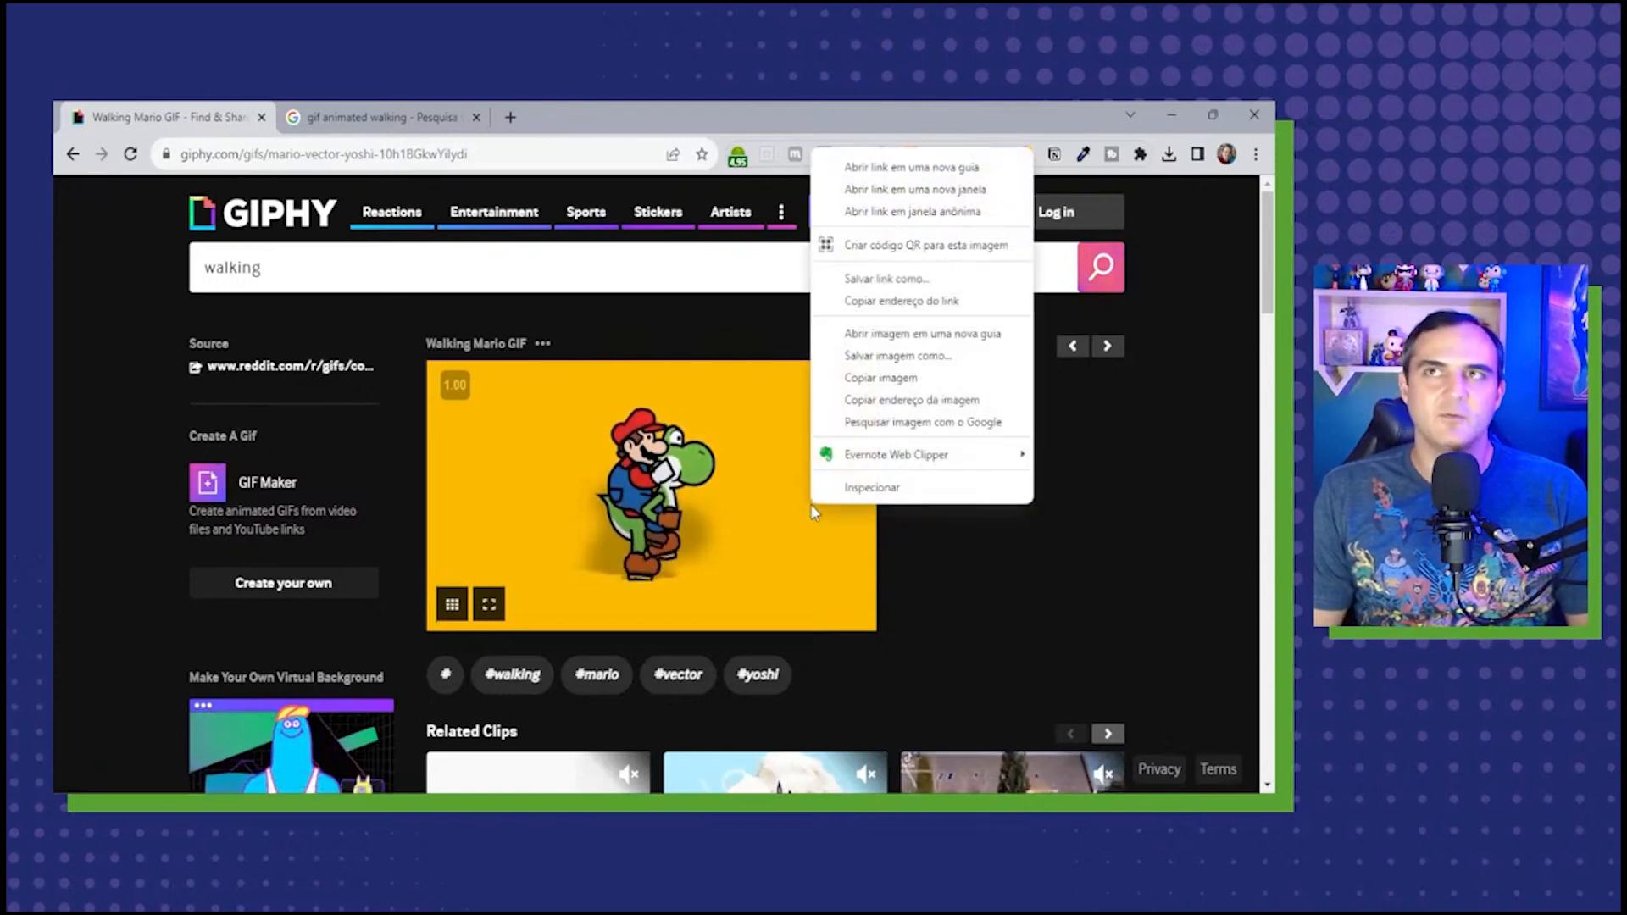
{"action": "left_click", "coordinate": [904, 389]}
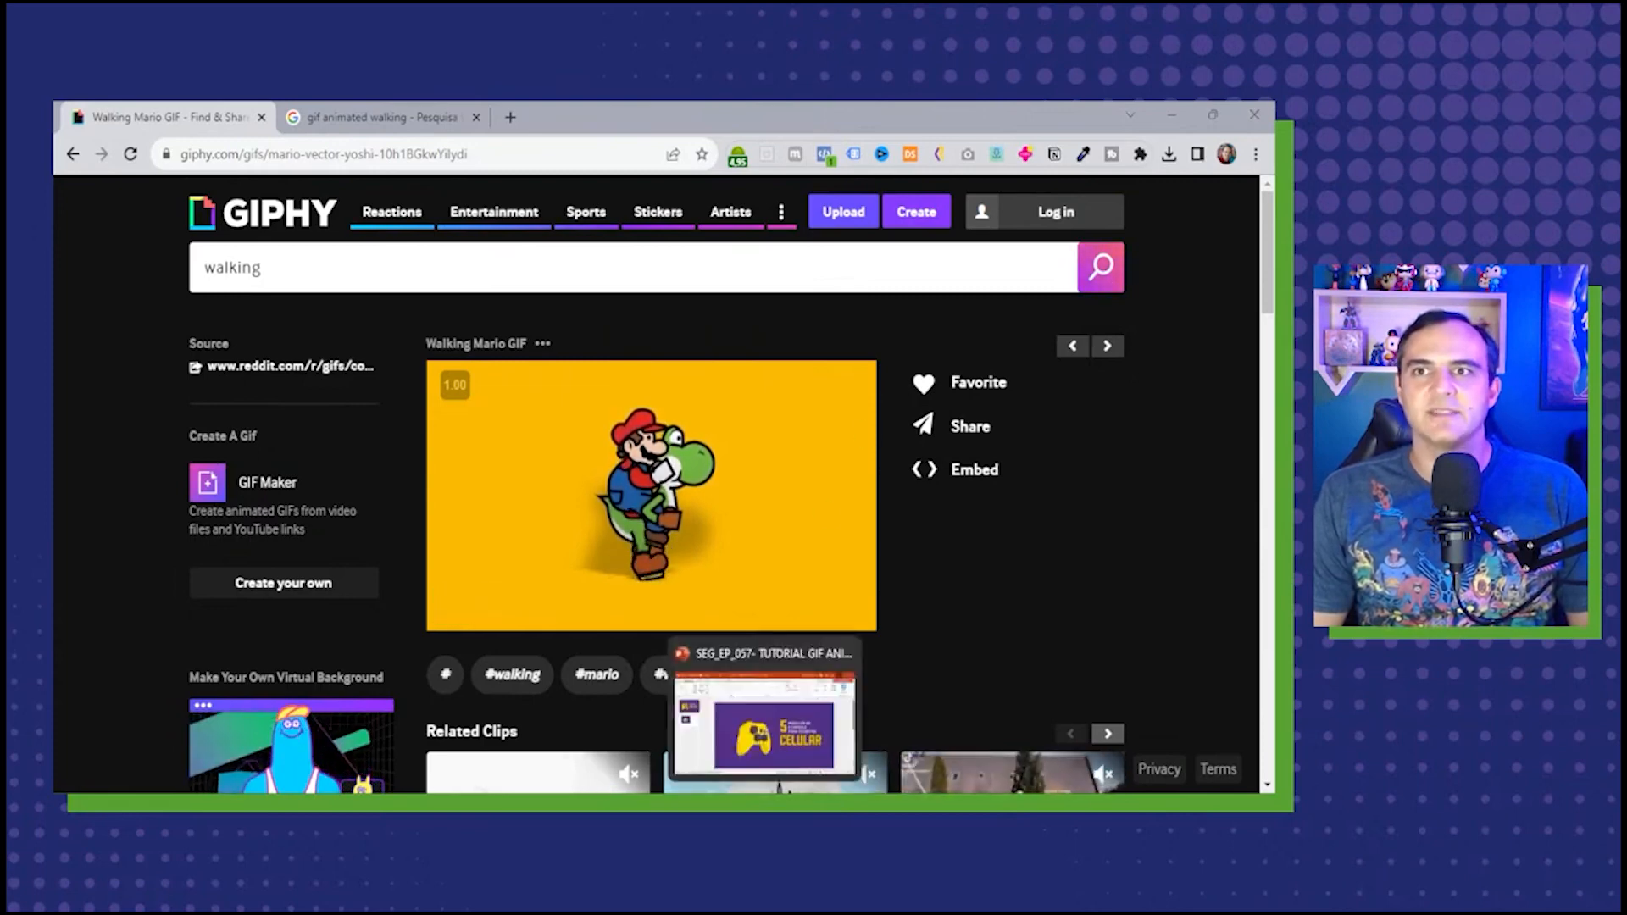
{"action": "left_click", "coordinate": [765, 805]}
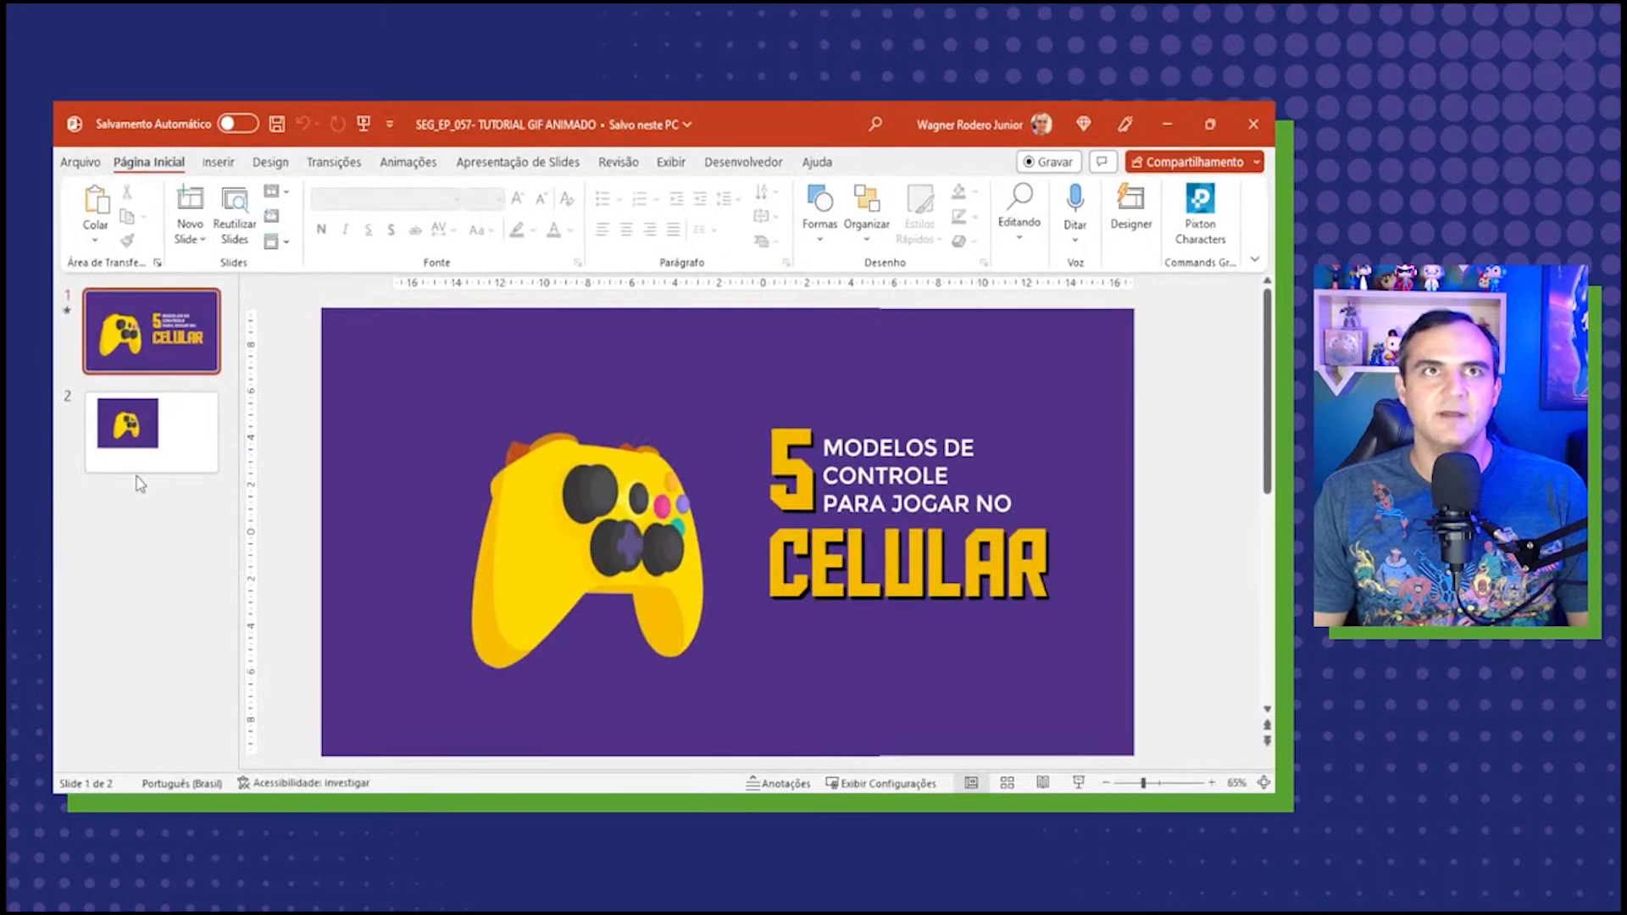
Add a slide with the title layout after slide 2 and delete its placeholders.
{"action": "left_click", "coordinate": [161, 496]}
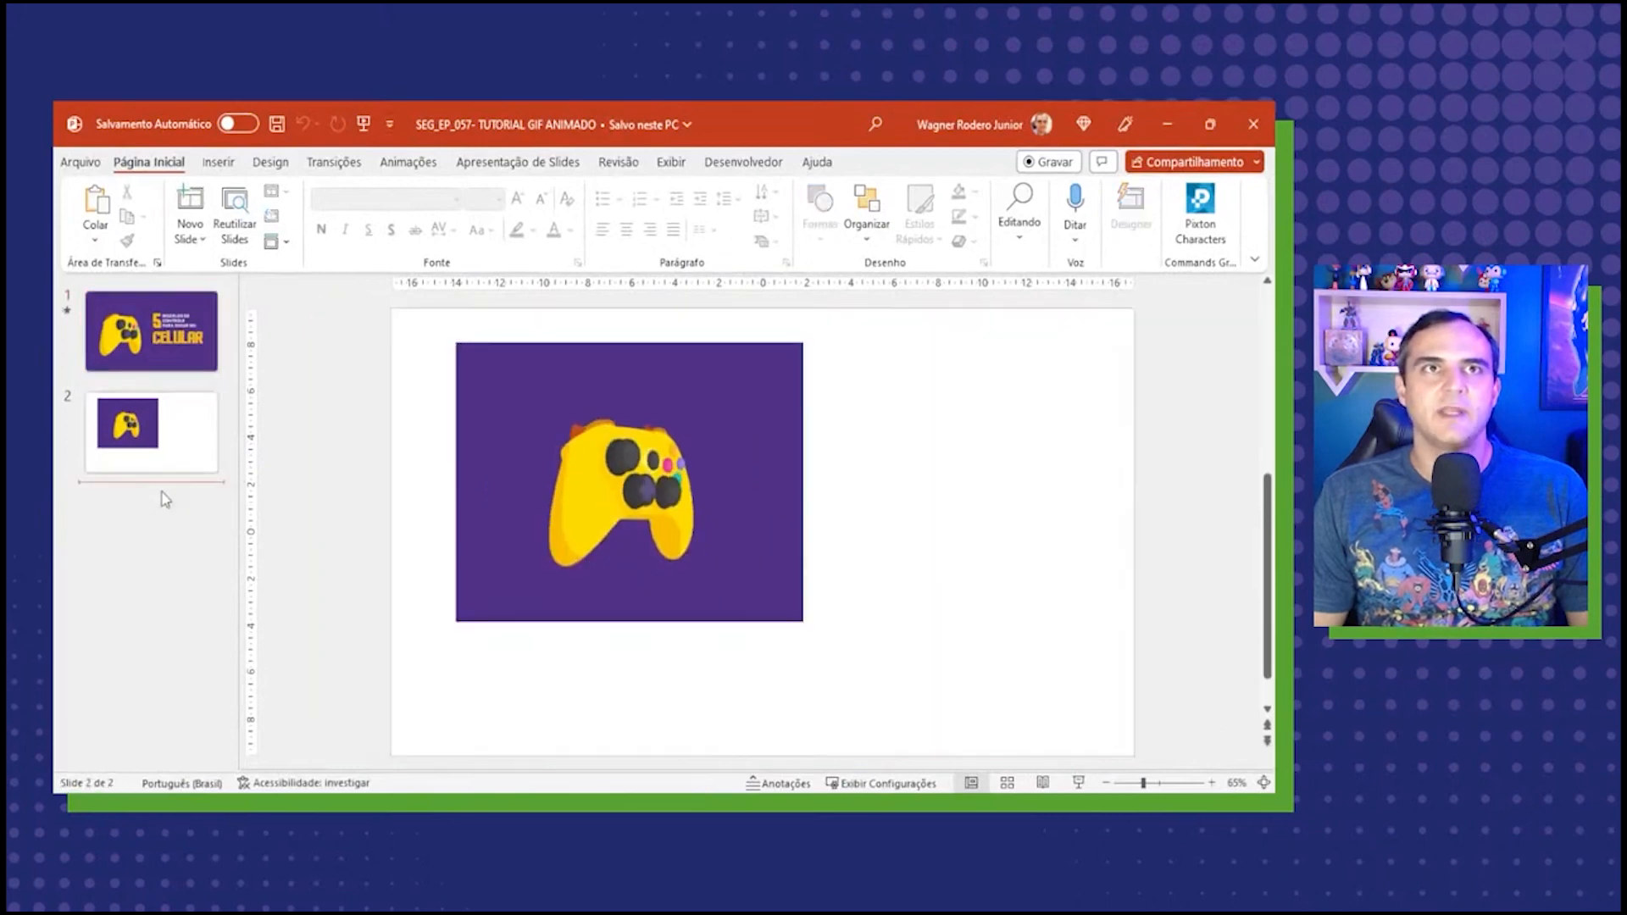
{"action": "left_click", "coordinate": [188, 238]}
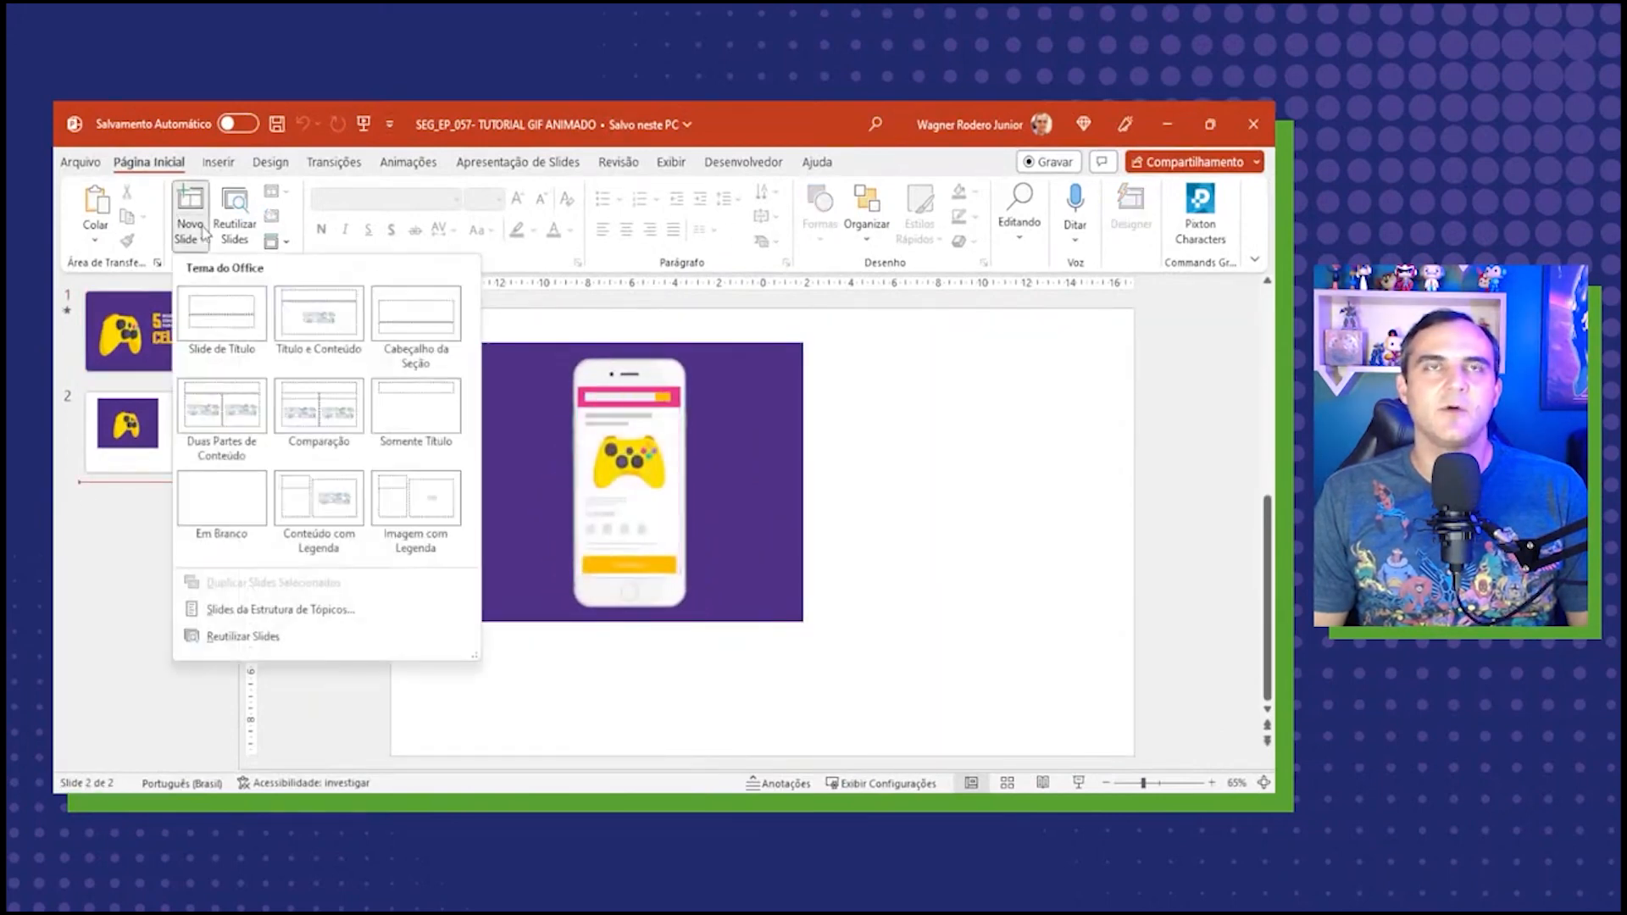
{"action": "left_click", "coordinate": [232, 322]}
{"action": "left_click_drag", "start_coordinate": [1184, 714], "coordinate": [431, 343]}
{"action": "key", "text": "Delete"}
Paste the copied Mario GIF onto the empty slide and move it to the slide's upper-left area.
{"action": "right_click", "coordinate": [837, 443]}
{"action": "left_click", "coordinate": [884, 527]}
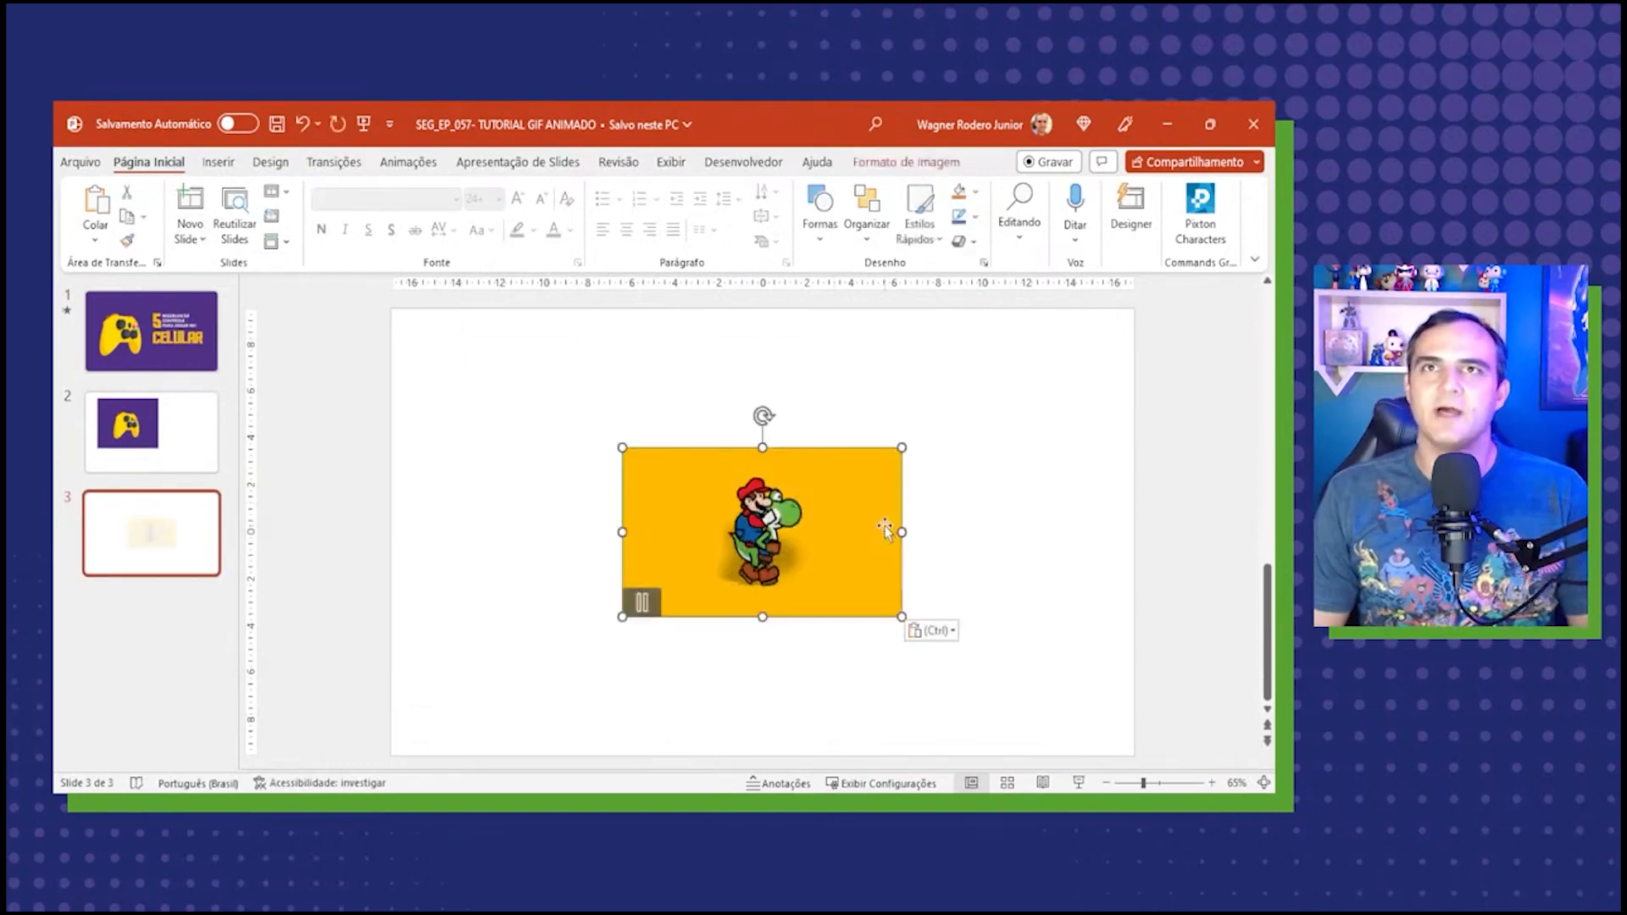
{"action": "left_click_drag", "start_coordinate": [883, 527], "coordinate": [619, 438]}
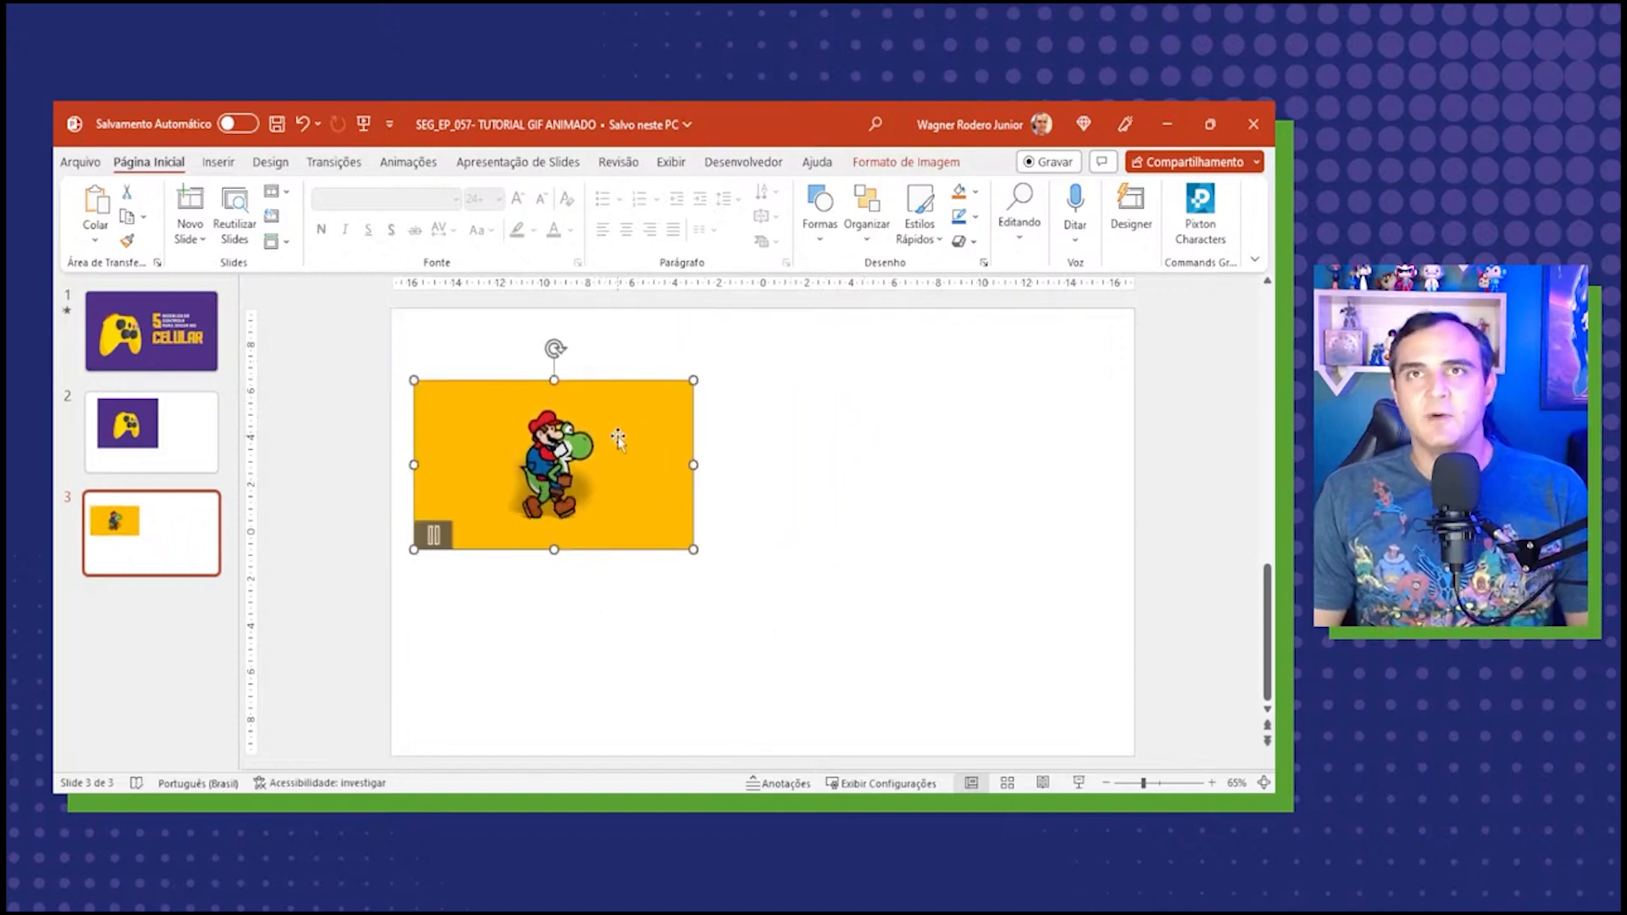
{"action": "right_click", "coordinate": [618, 439]}
{"action": "key", "text": "Escape"}
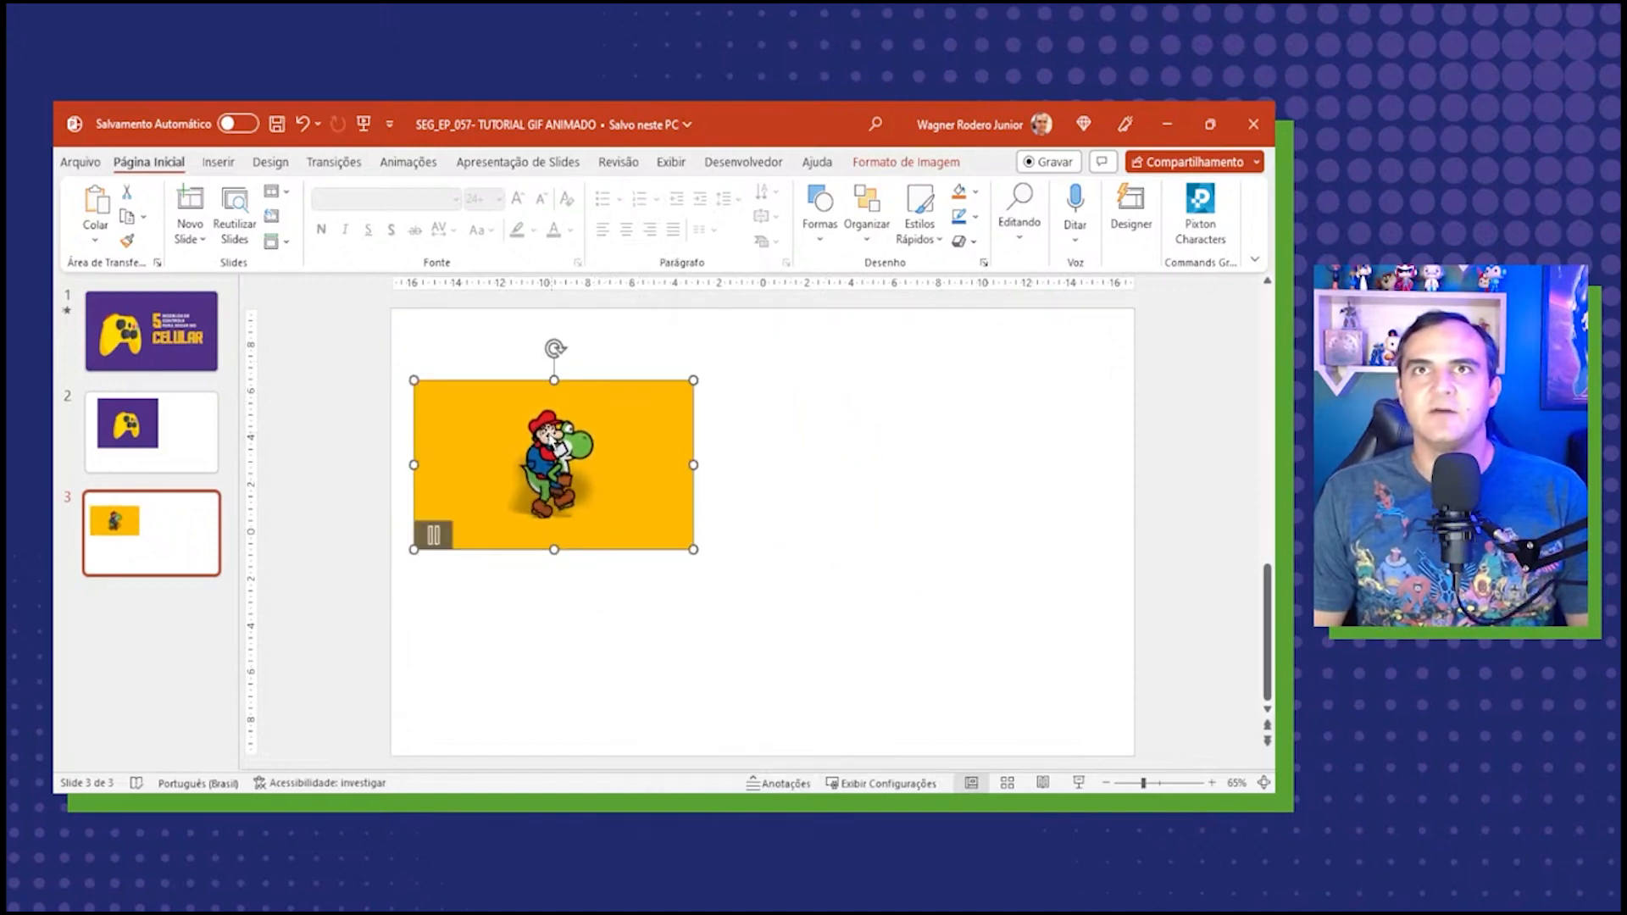
{"action": "right_click", "coordinate": [631, 412]}
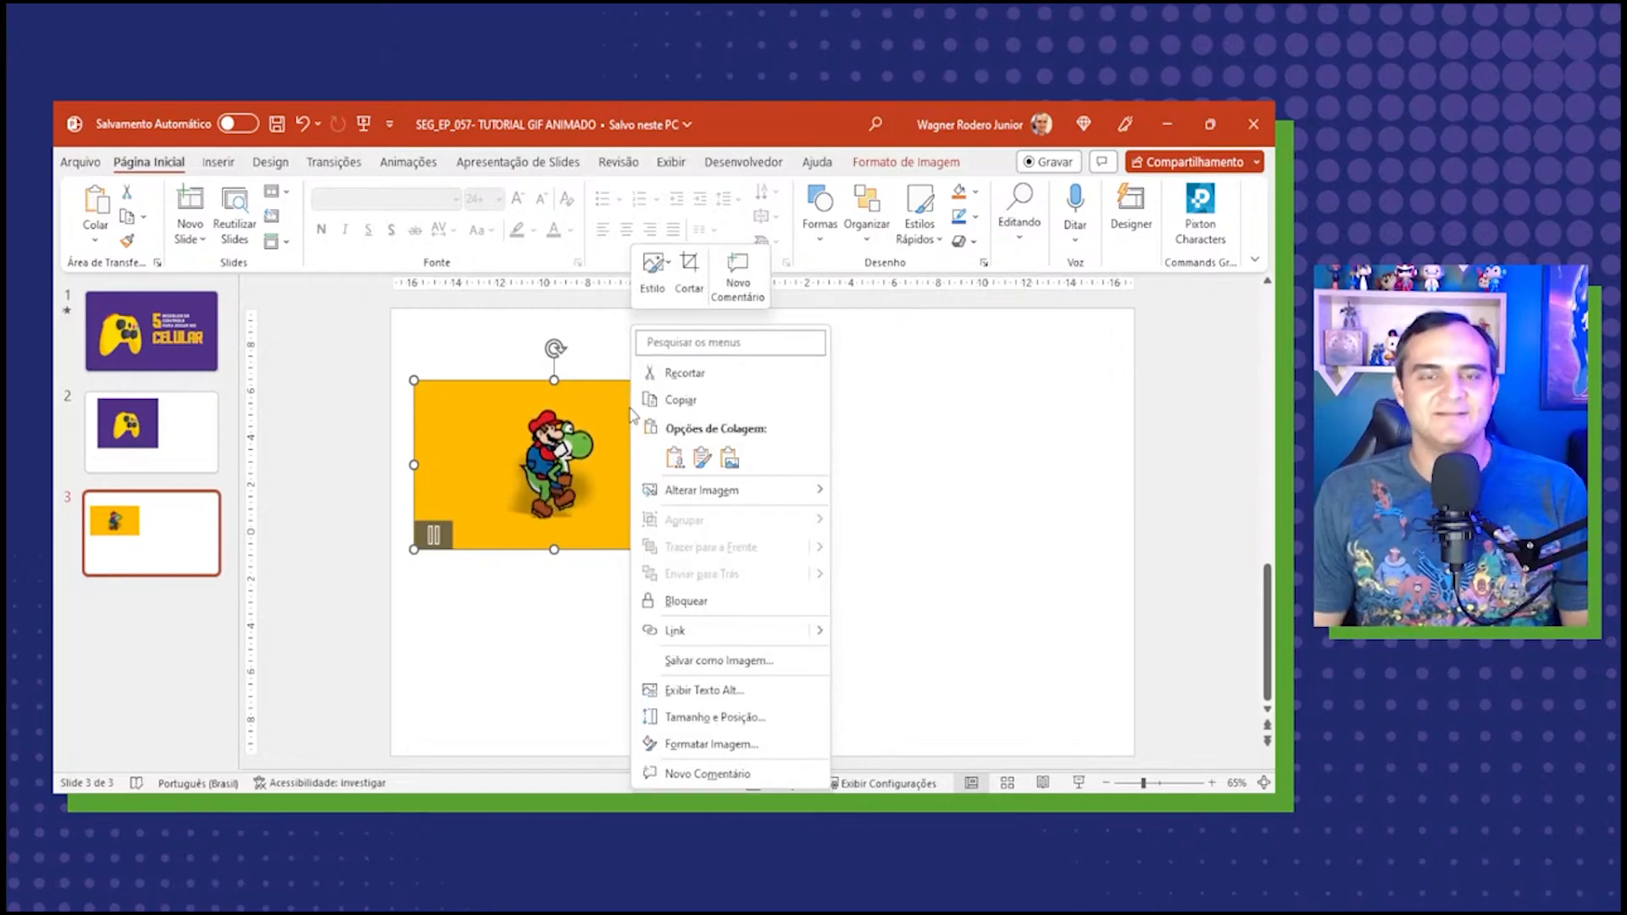
{"action": "key", "text": "Escape"}
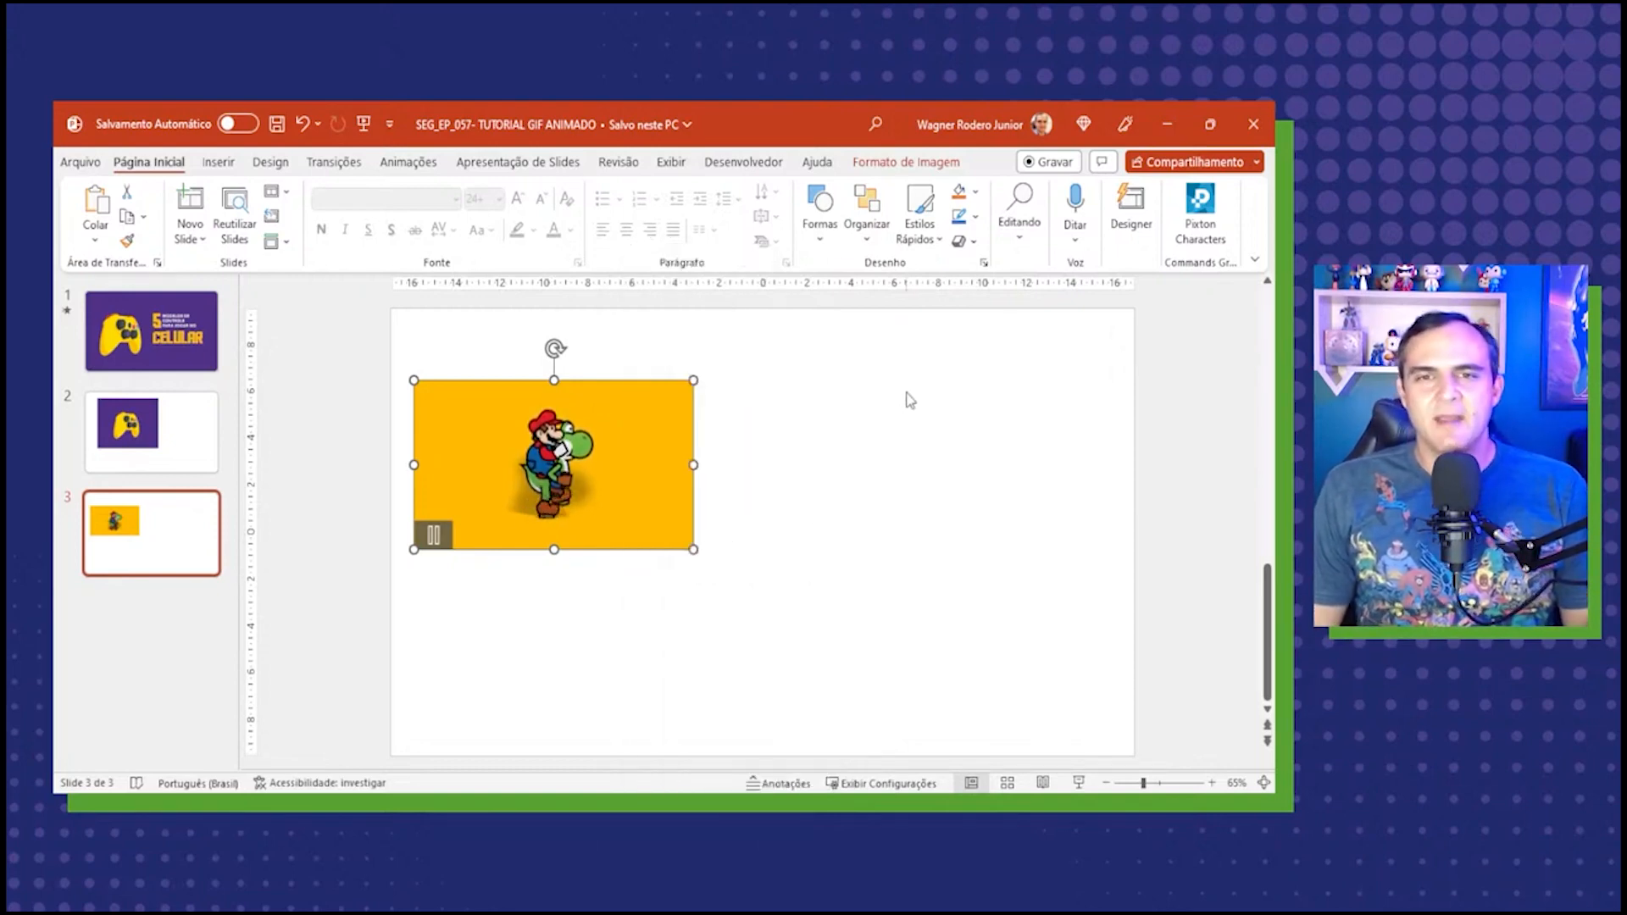
{"action": "right_click", "coordinate": [678, 435]}
{"action": "key", "text": "Escape"}
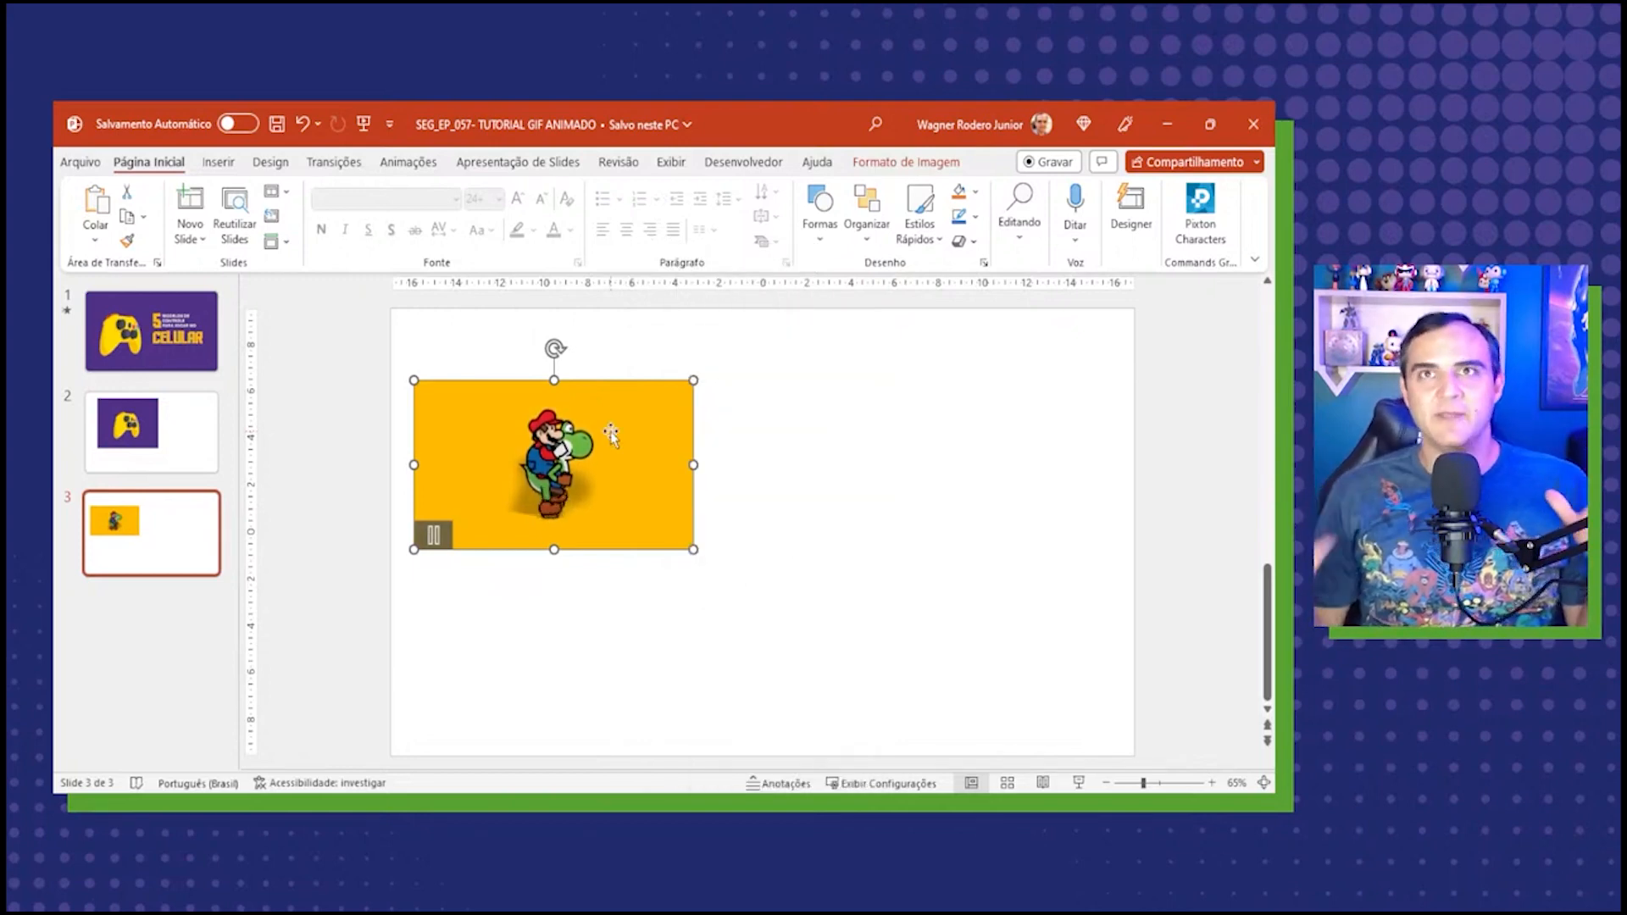
Move the Mario GIF down to the slide's lower-left corner and return to the GIPHY page in the browser.
{"action": "left_click_drag", "start_coordinate": [610, 435], "coordinate": [612, 613]}
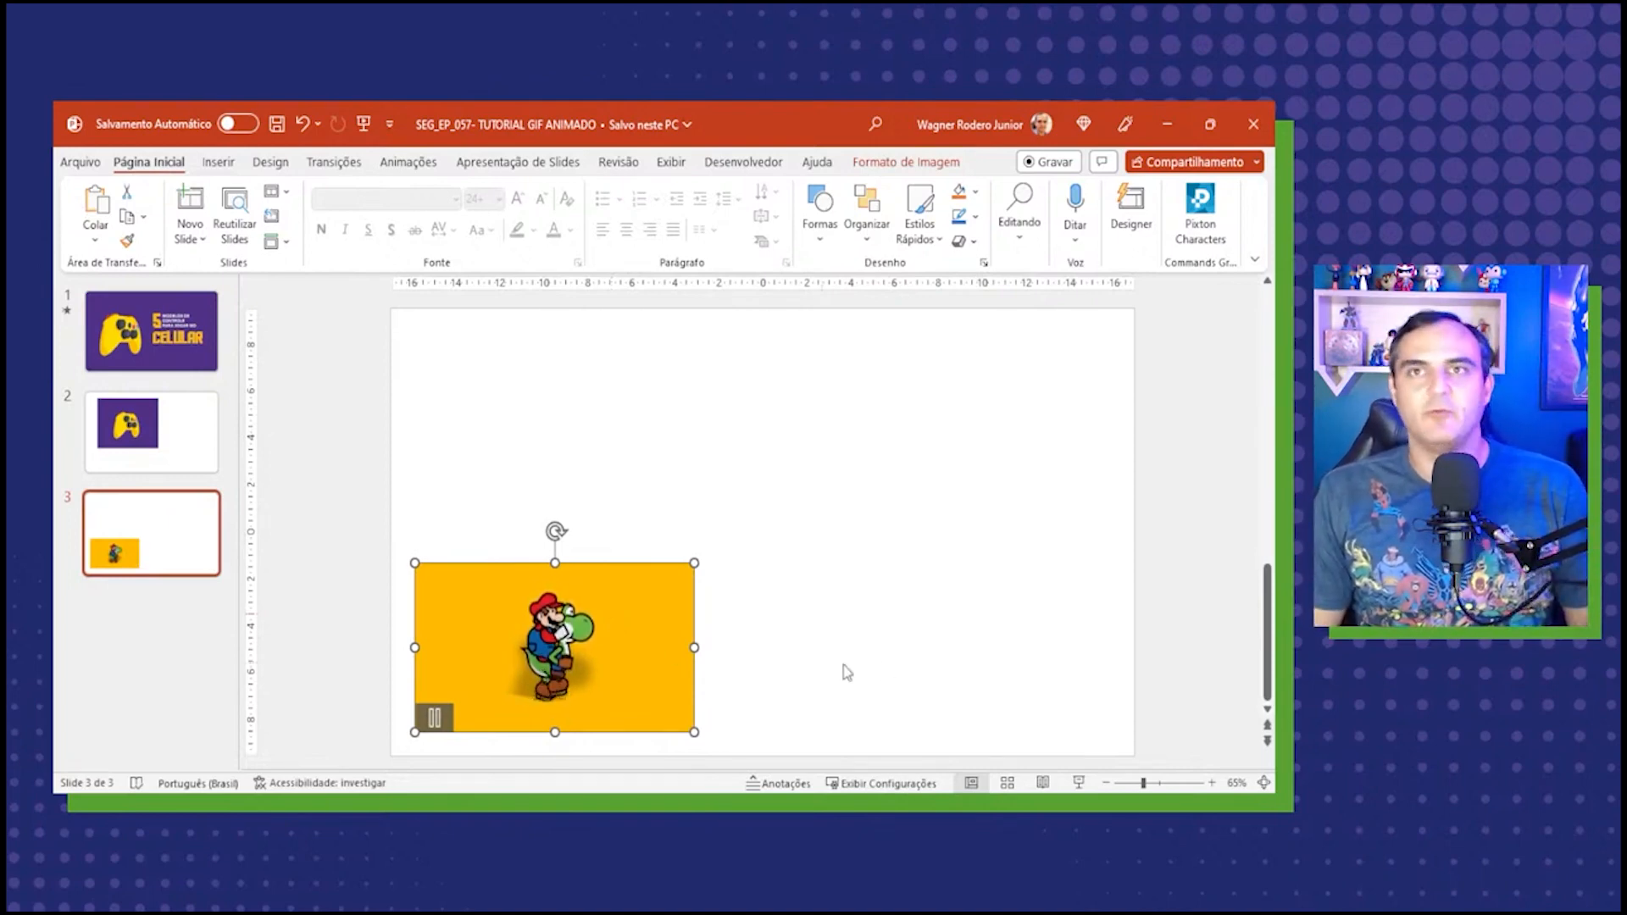
{"action": "left_click", "coordinate": [1161, 124]}
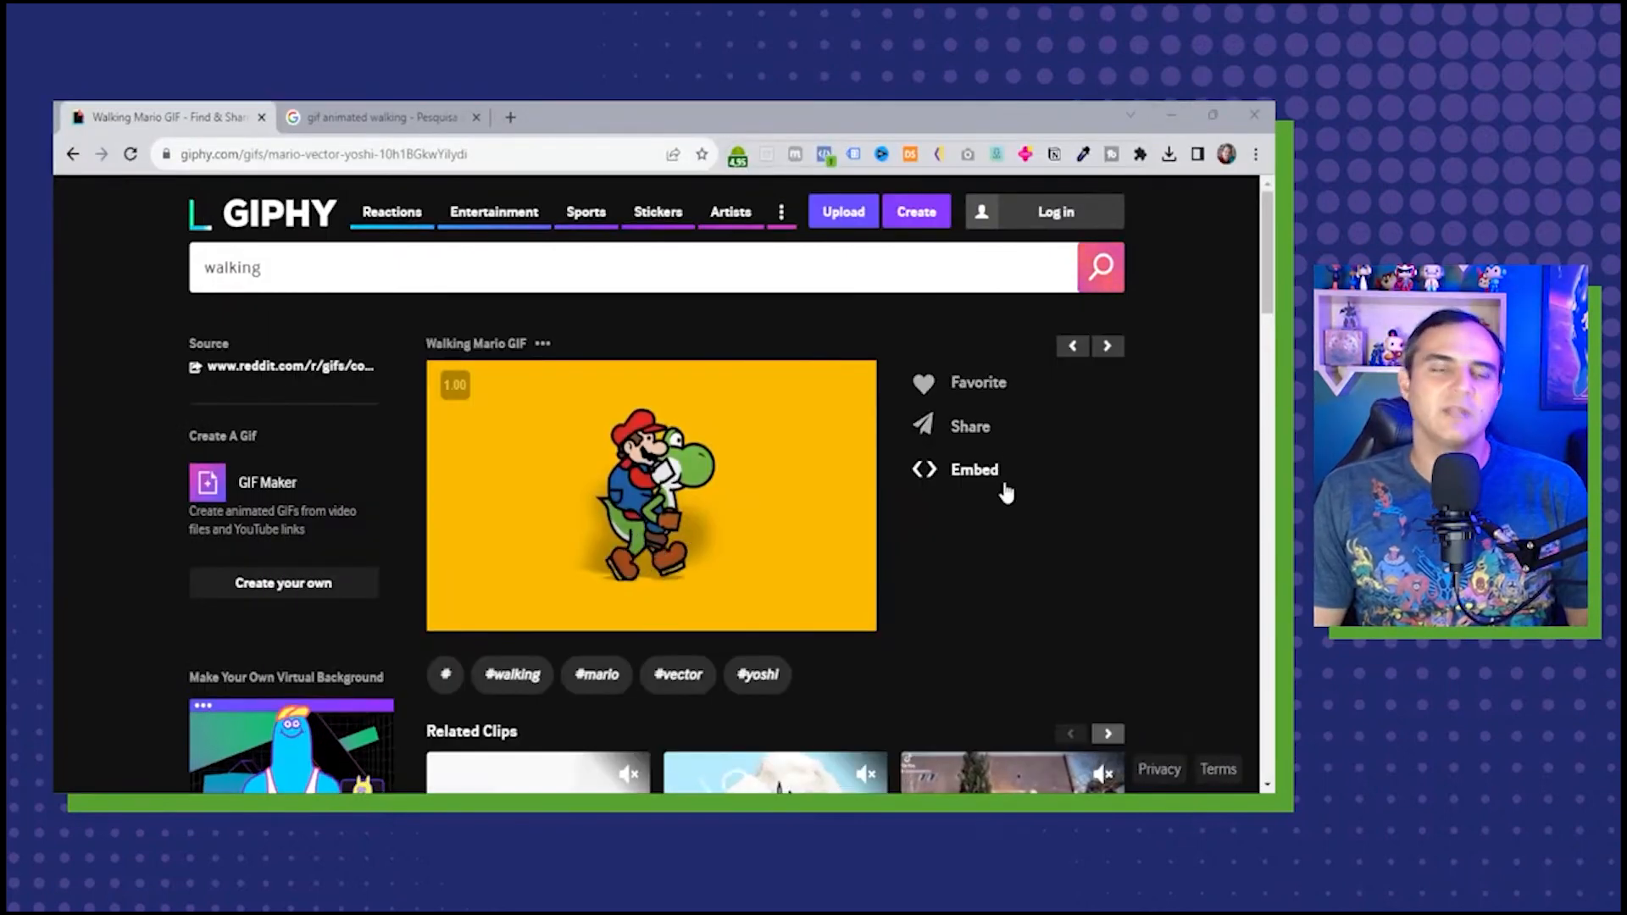
Copy the Behance character walking cycle GIF from the Google Images results for "gif animated walking".
{"action": "left_click", "coordinate": [425, 110]}
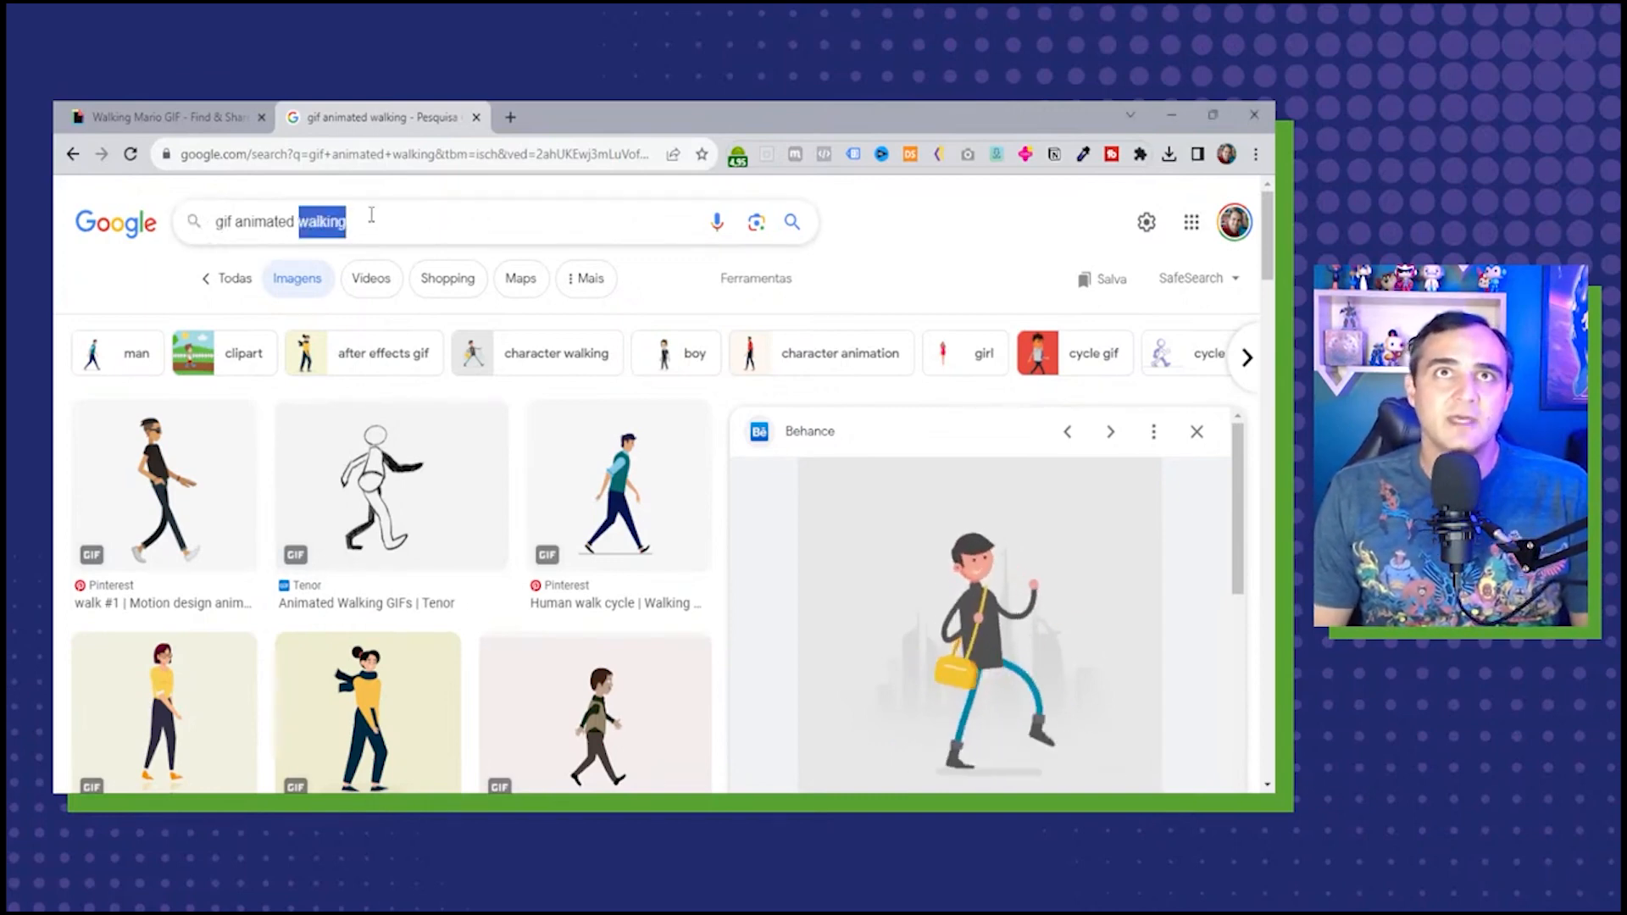
{"action": "left_click", "coordinate": [972, 241]}
{"action": "scroll", "coordinate": [987, 377], "scroll_direction": "down", "scroll_amount": 1}
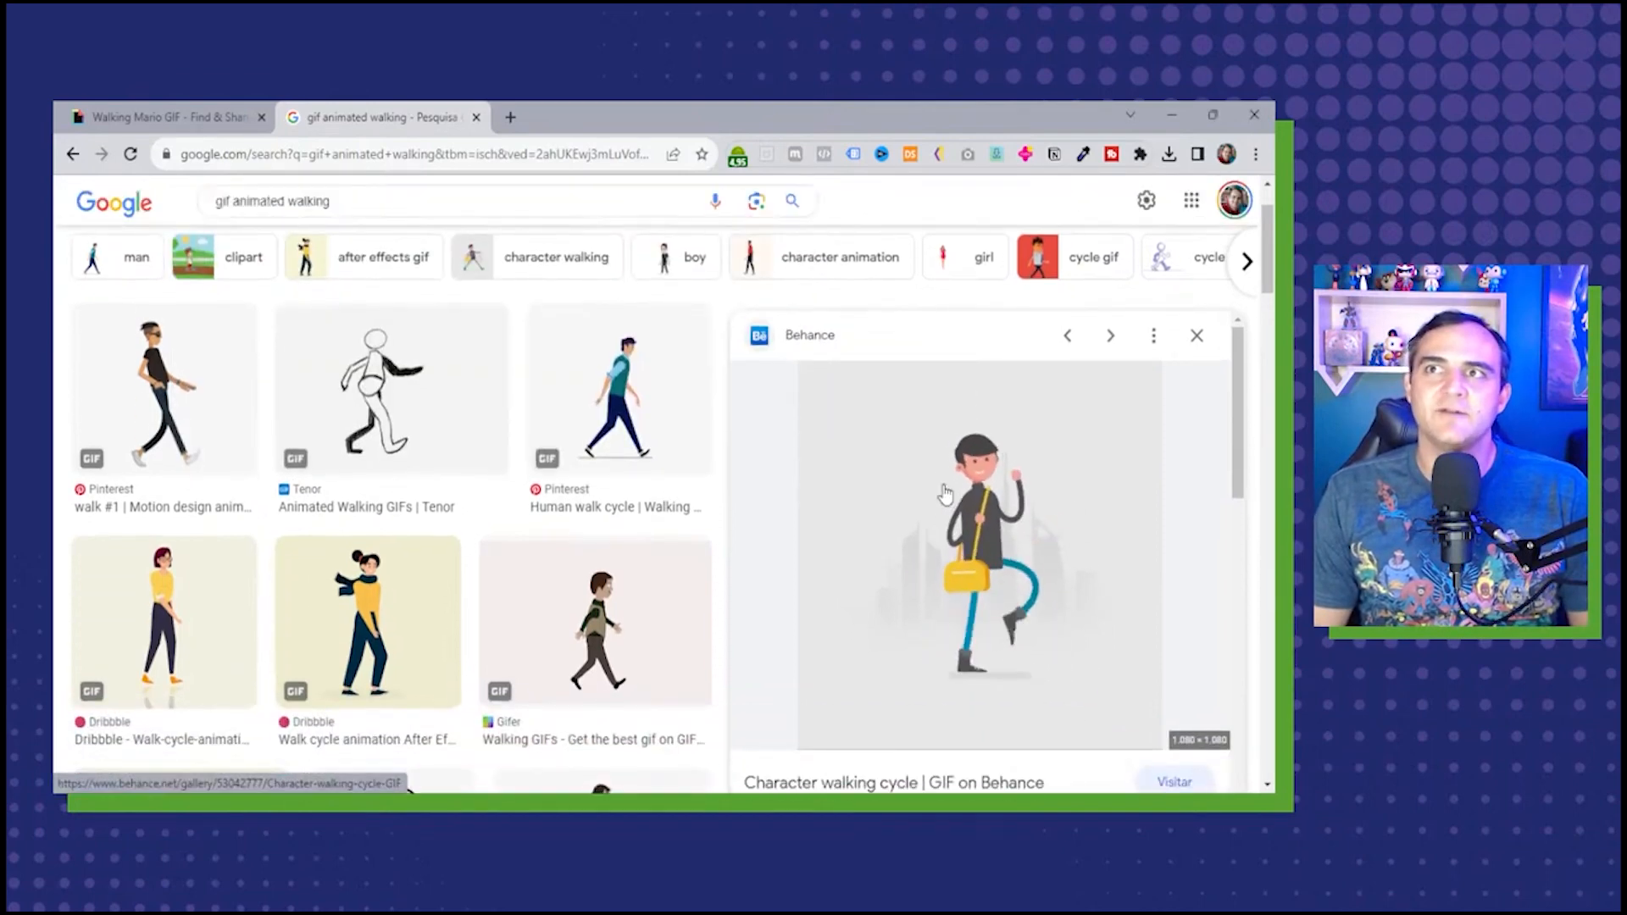
{"action": "right_click", "coordinate": [1036, 571]}
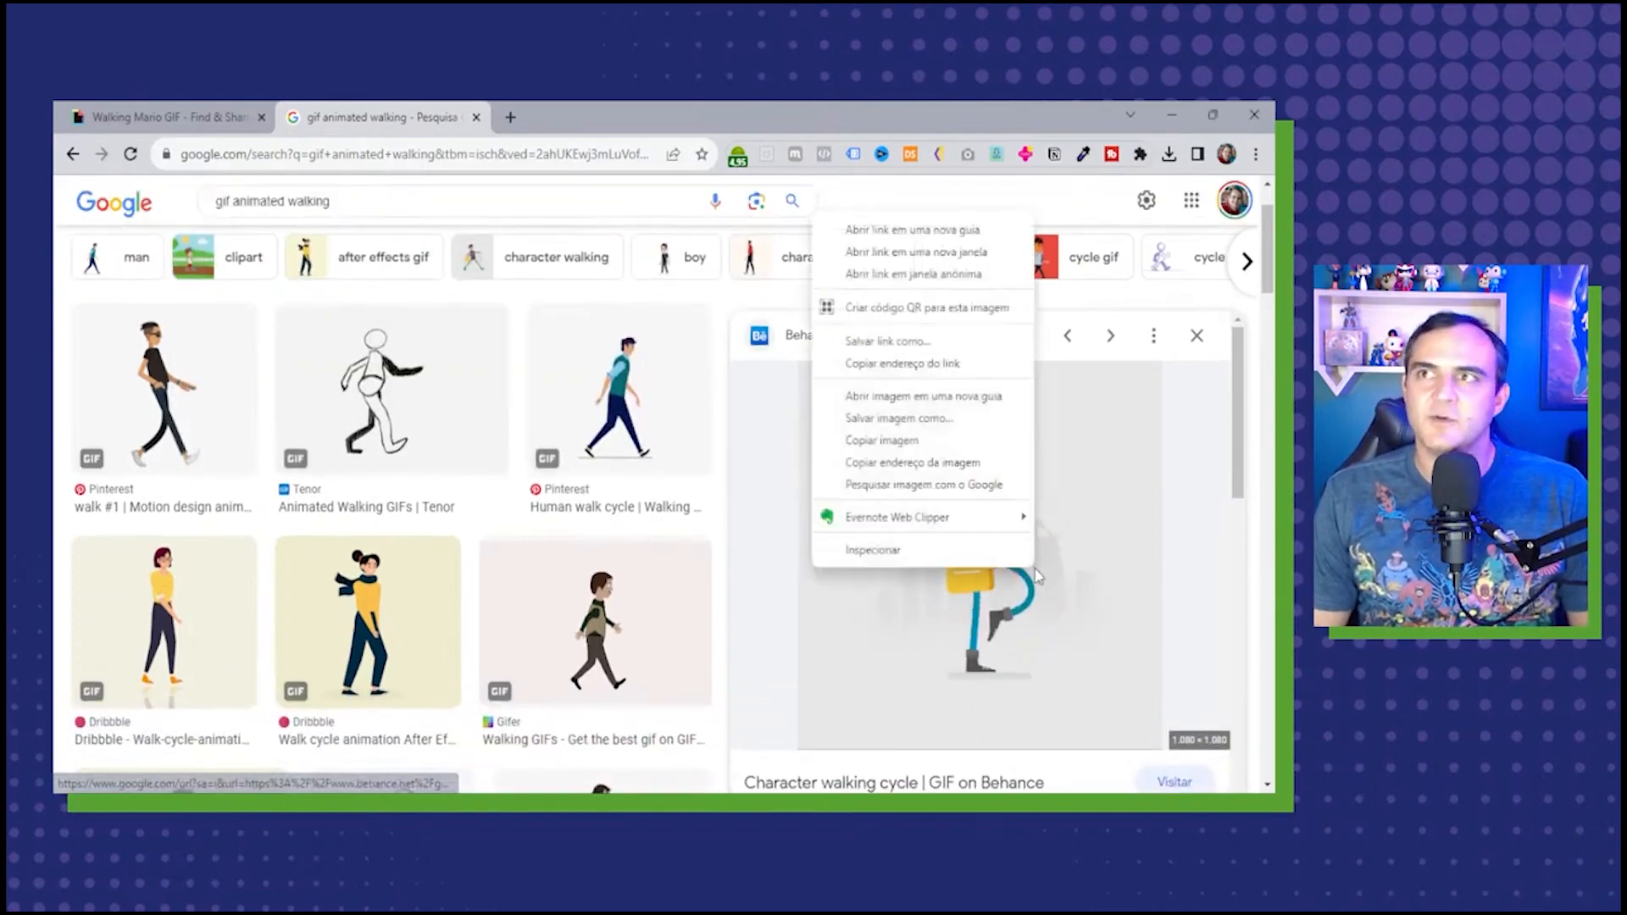
{"action": "left_click", "coordinate": [905, 442]}
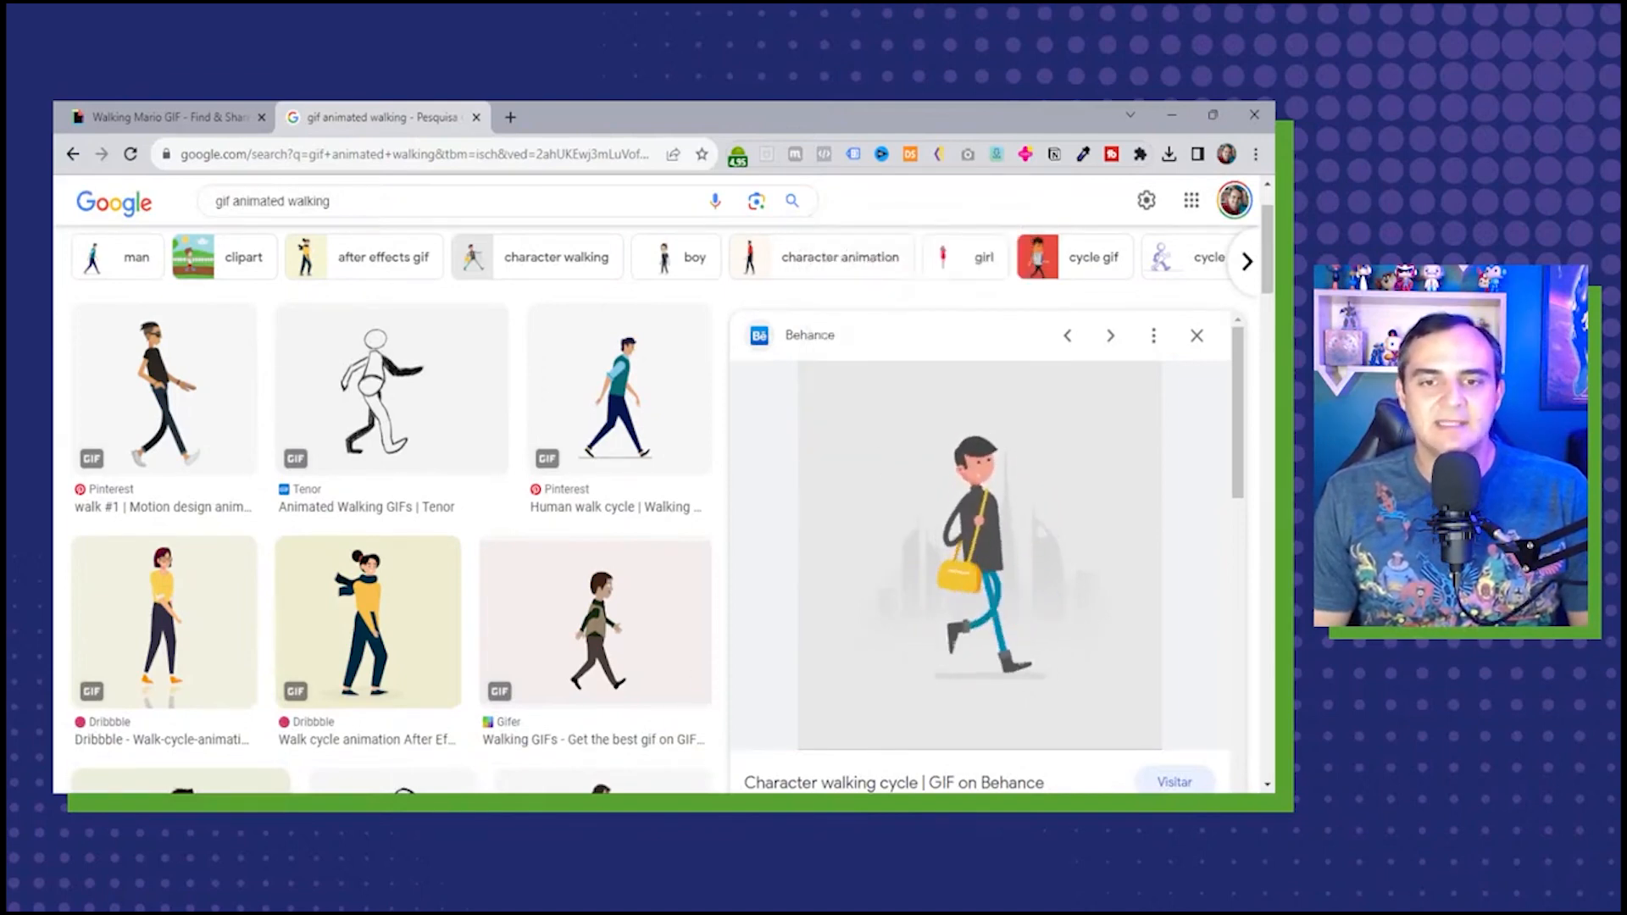
Switch to PowerPoint, paste the walking GIF onto slide 3 beside the Mario GIF, and return to the image results.
{"action": "key", "text": "alt+Tab"}
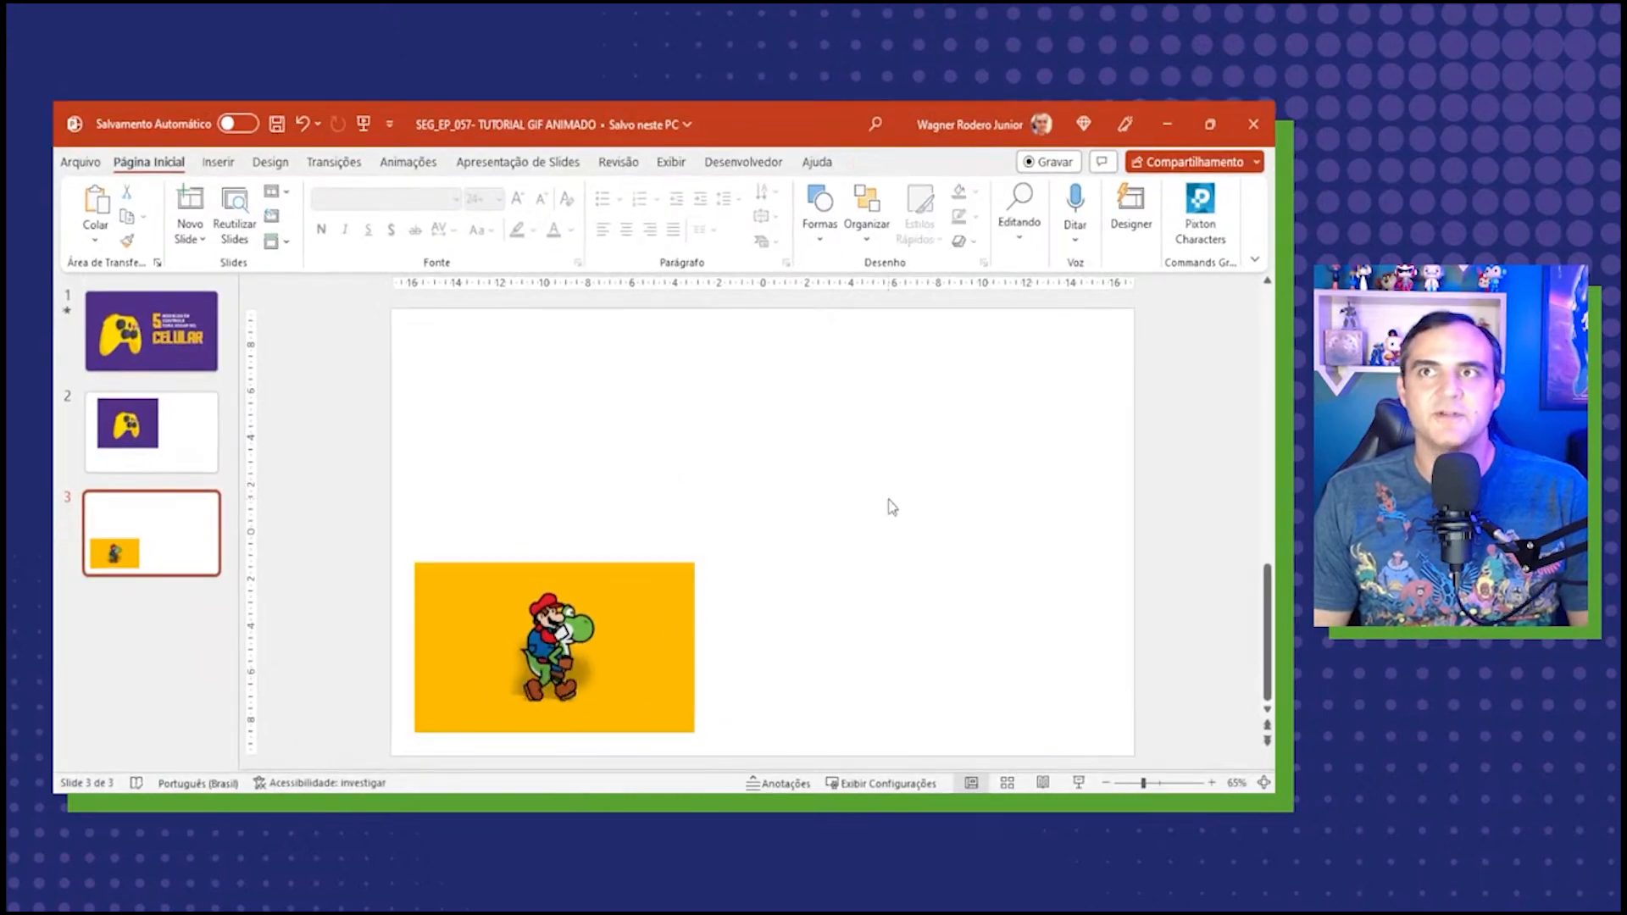
{"action": "right_click", "coordinate": [871, 467]}
{"action": "left_click", "coordinate": [913, 542]}
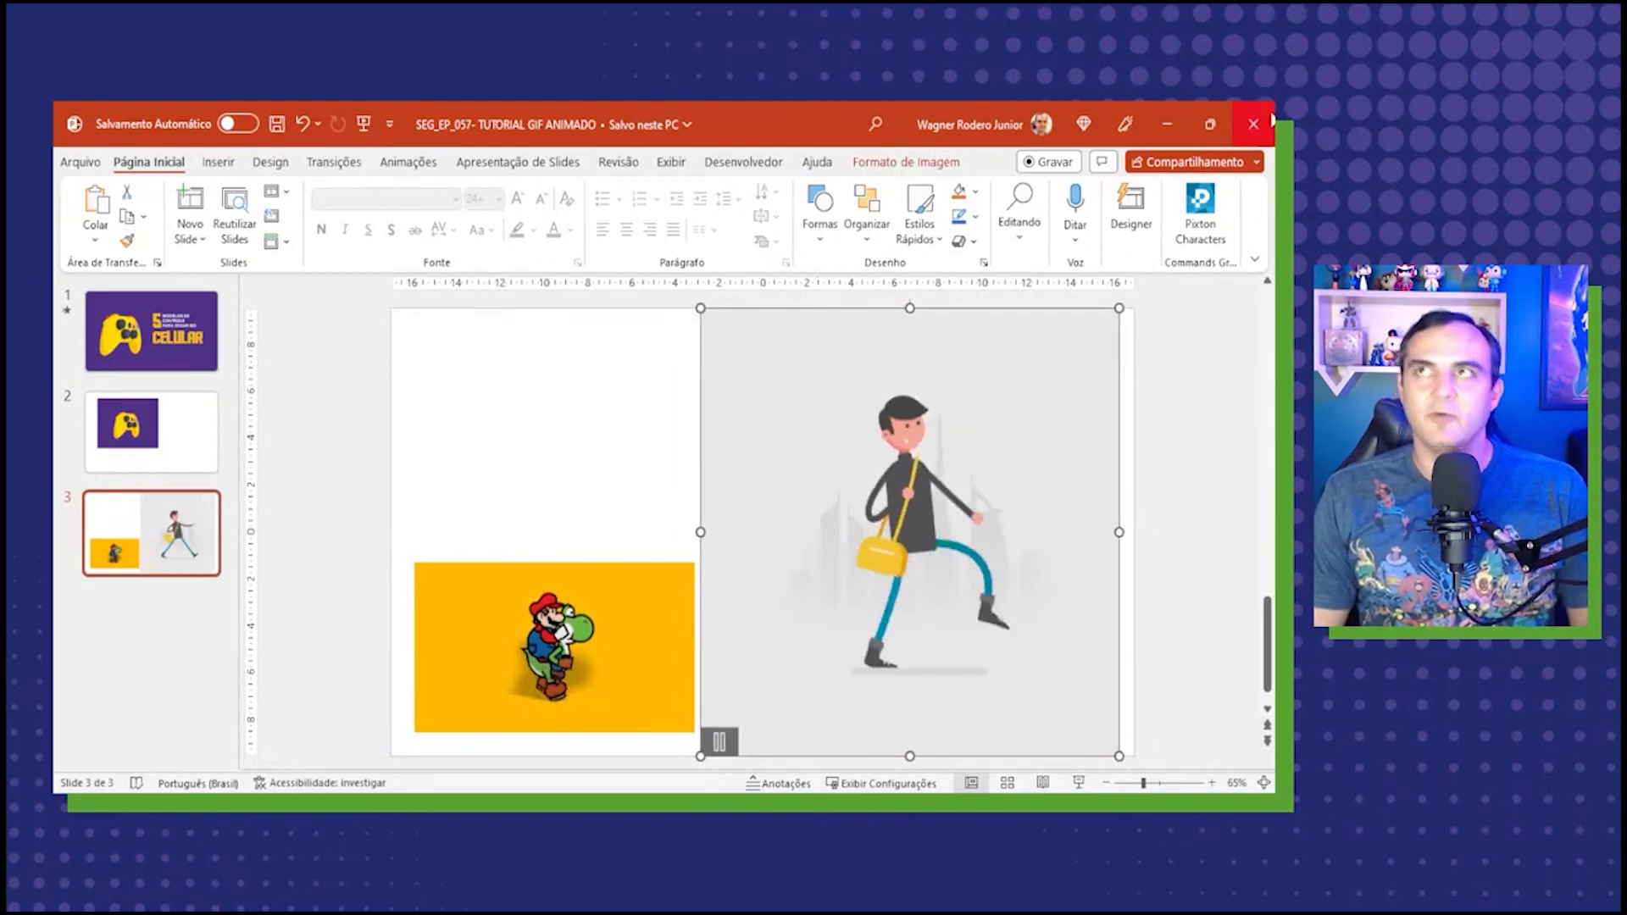
{"action": "left_click", "coordinate": [1170, 123]}
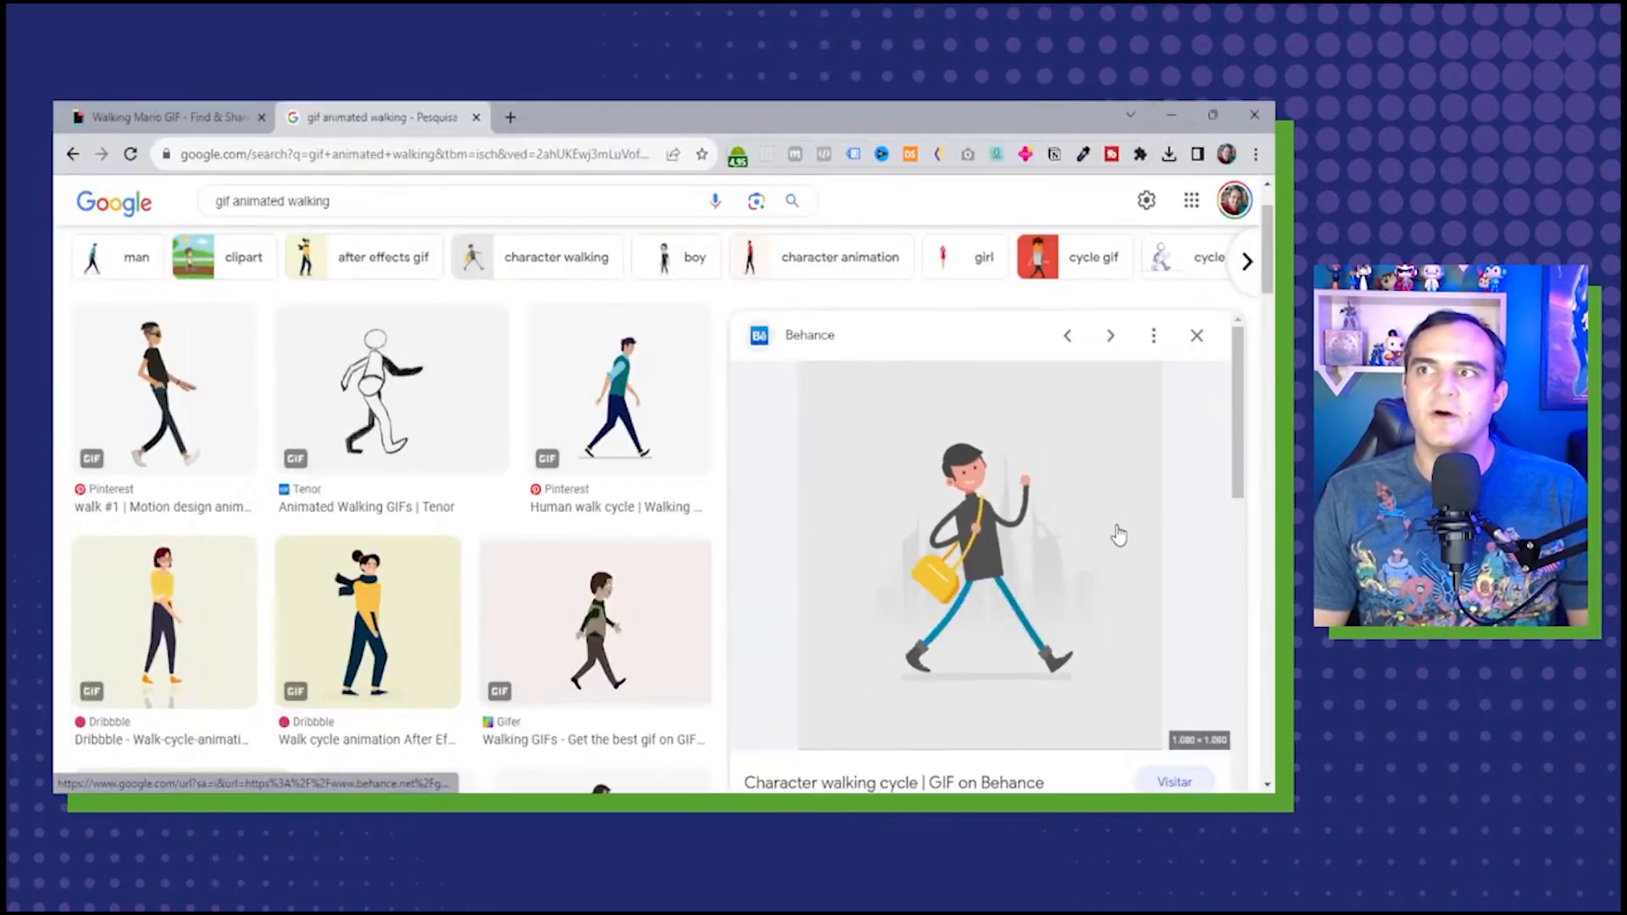
{"action": "scroll", "coordinate": [1185, 623], "scroll_direction": "down", "scroll_amount": 1}
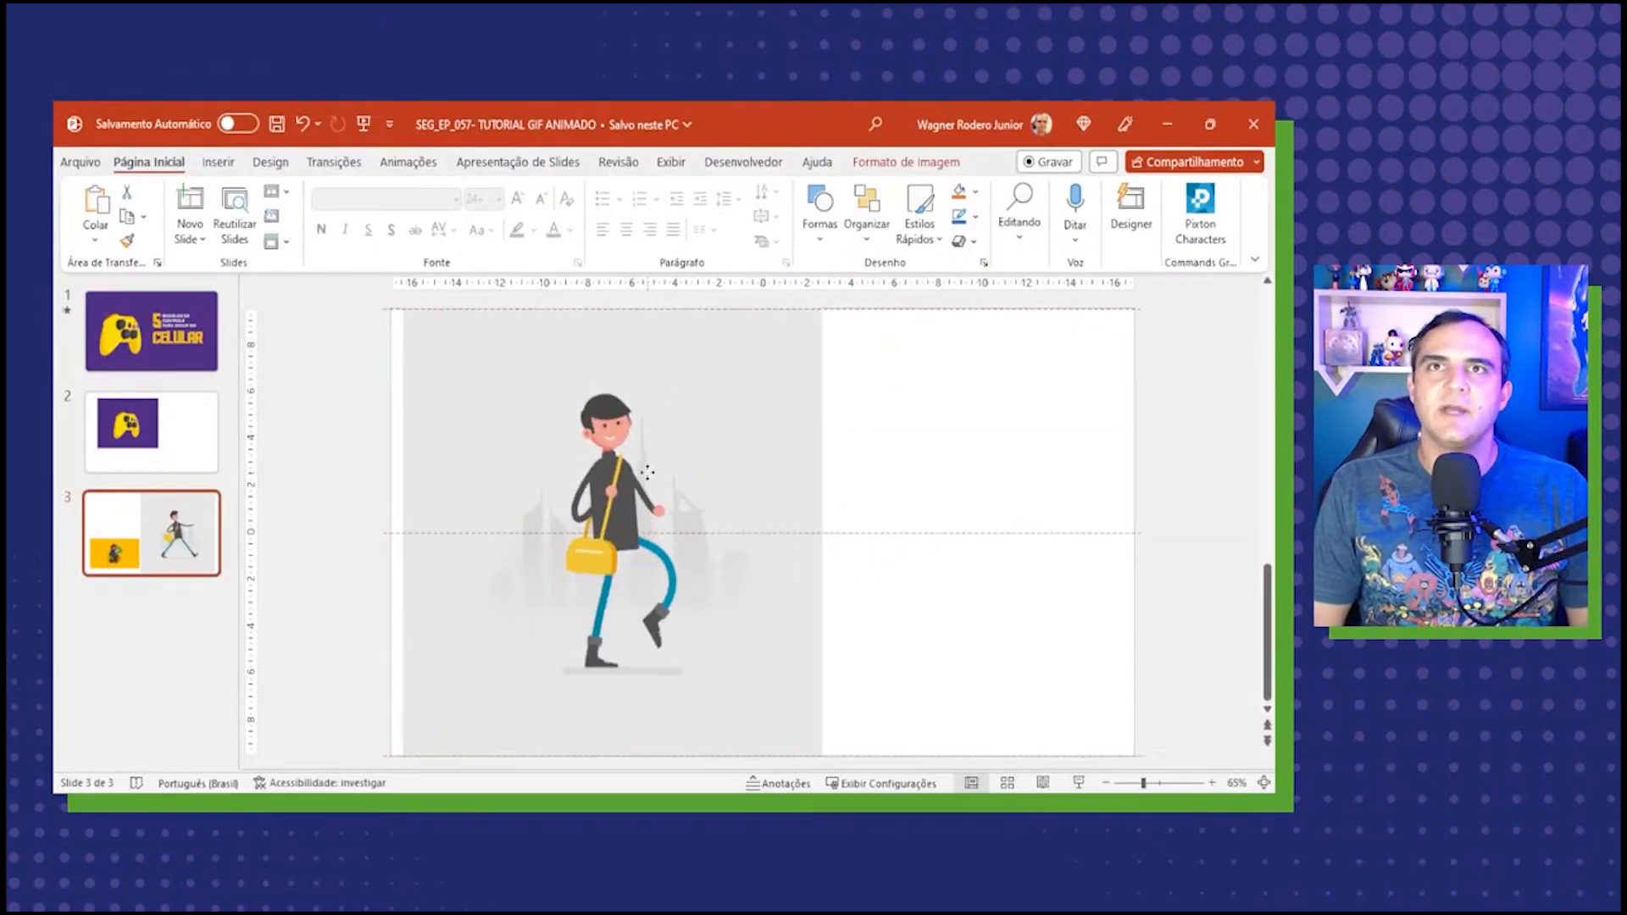
Move the walking GIF across slide 3 and back to the right half, and pause and resume its playback.
{"action": "left_click", "coordinate": [647, 472]}
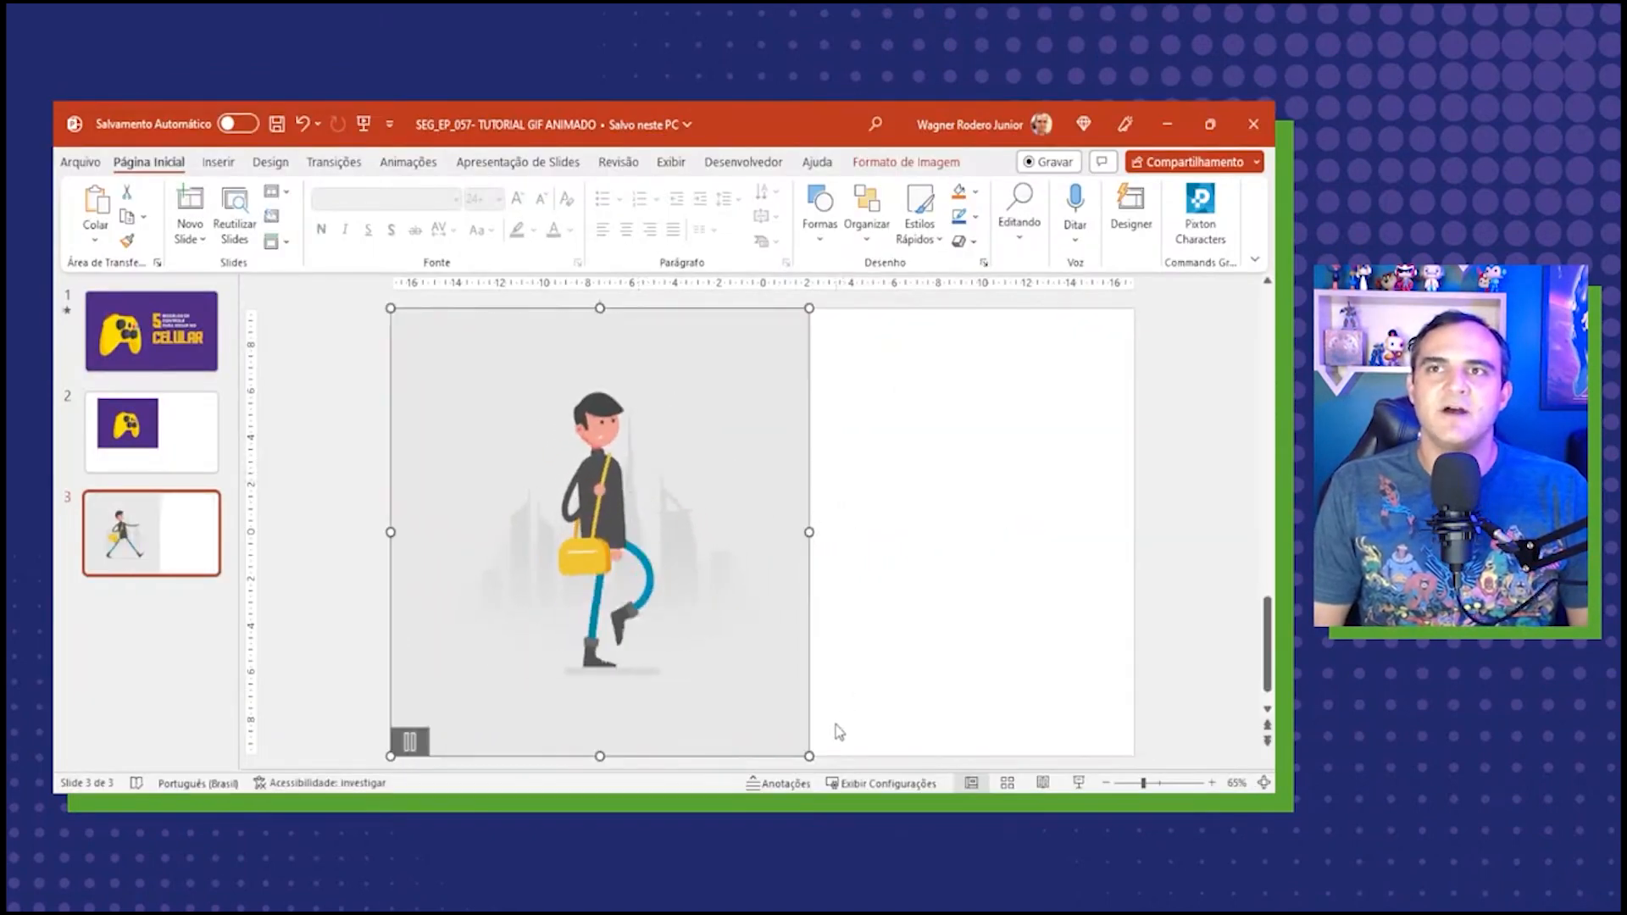
{"action": "left_click_drag", "start_coordinate": [763, 563], "coordinate": [1068, 538]}
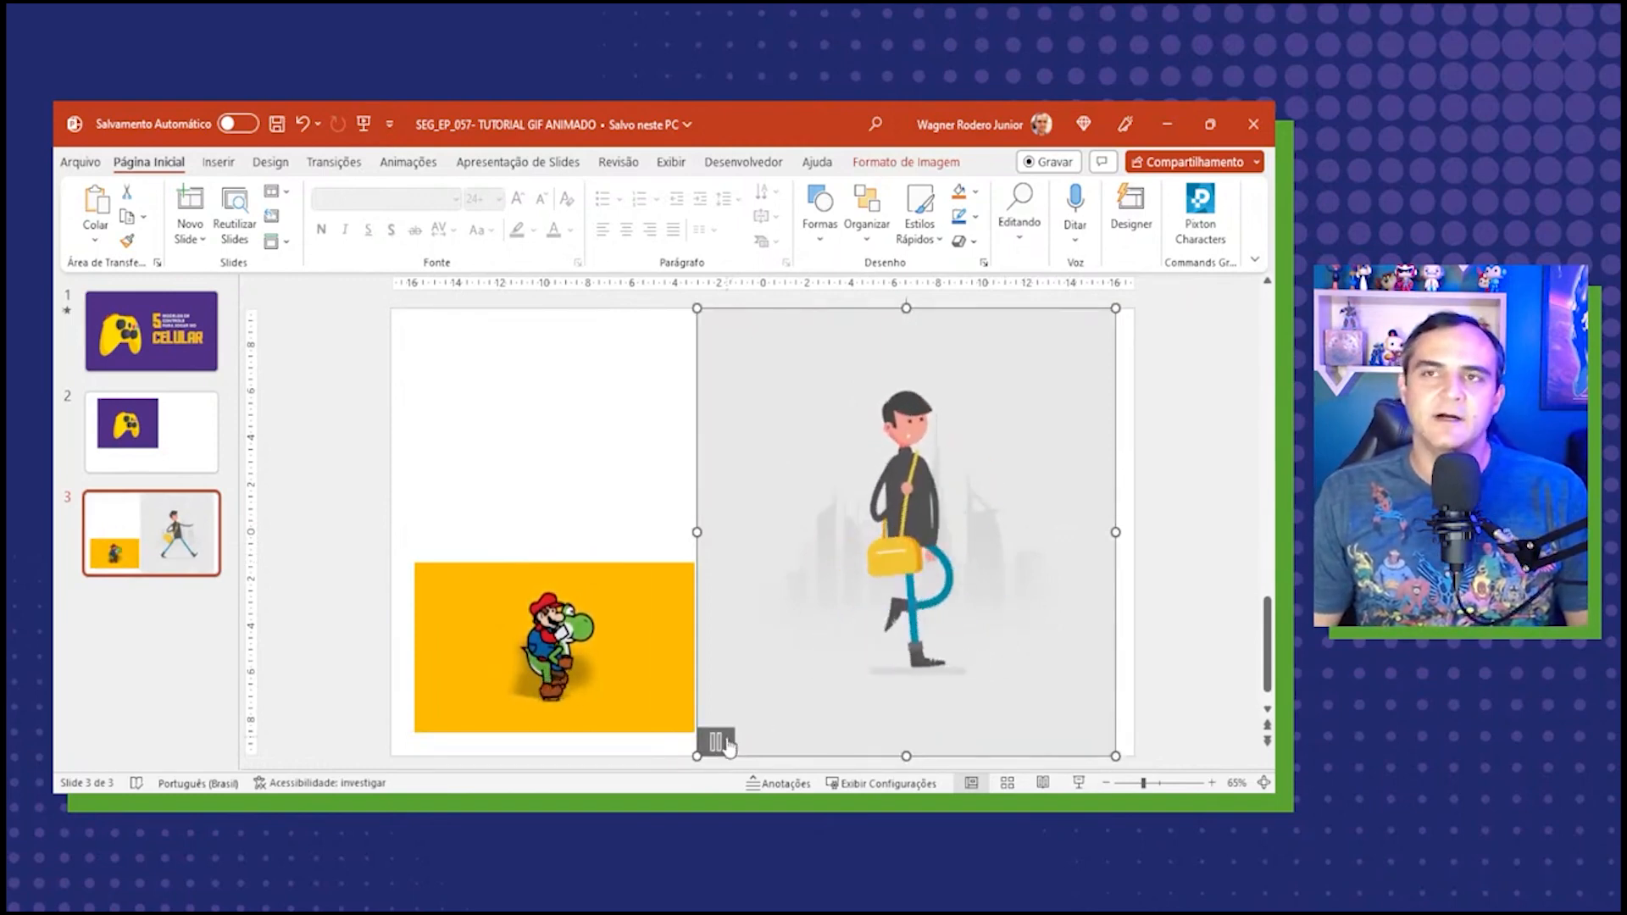
{"action": "left_click_drag", "start_coordinate": [727, 745], "coordinate": [707, 748]}
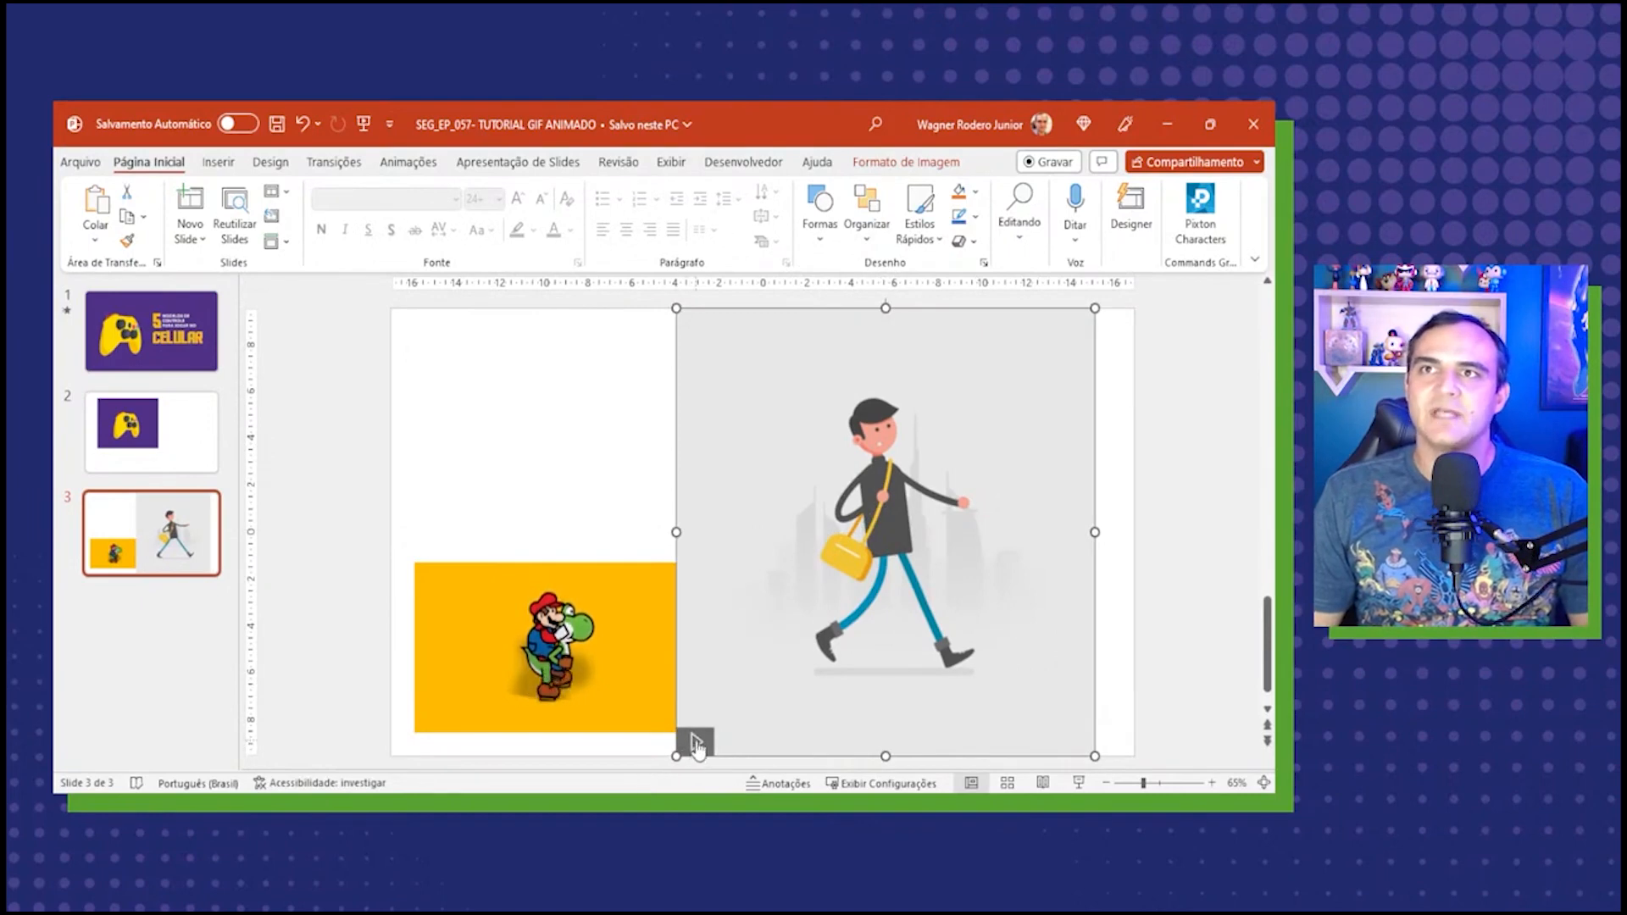
{"action": "left_click", "coordinate": [696, 746]}
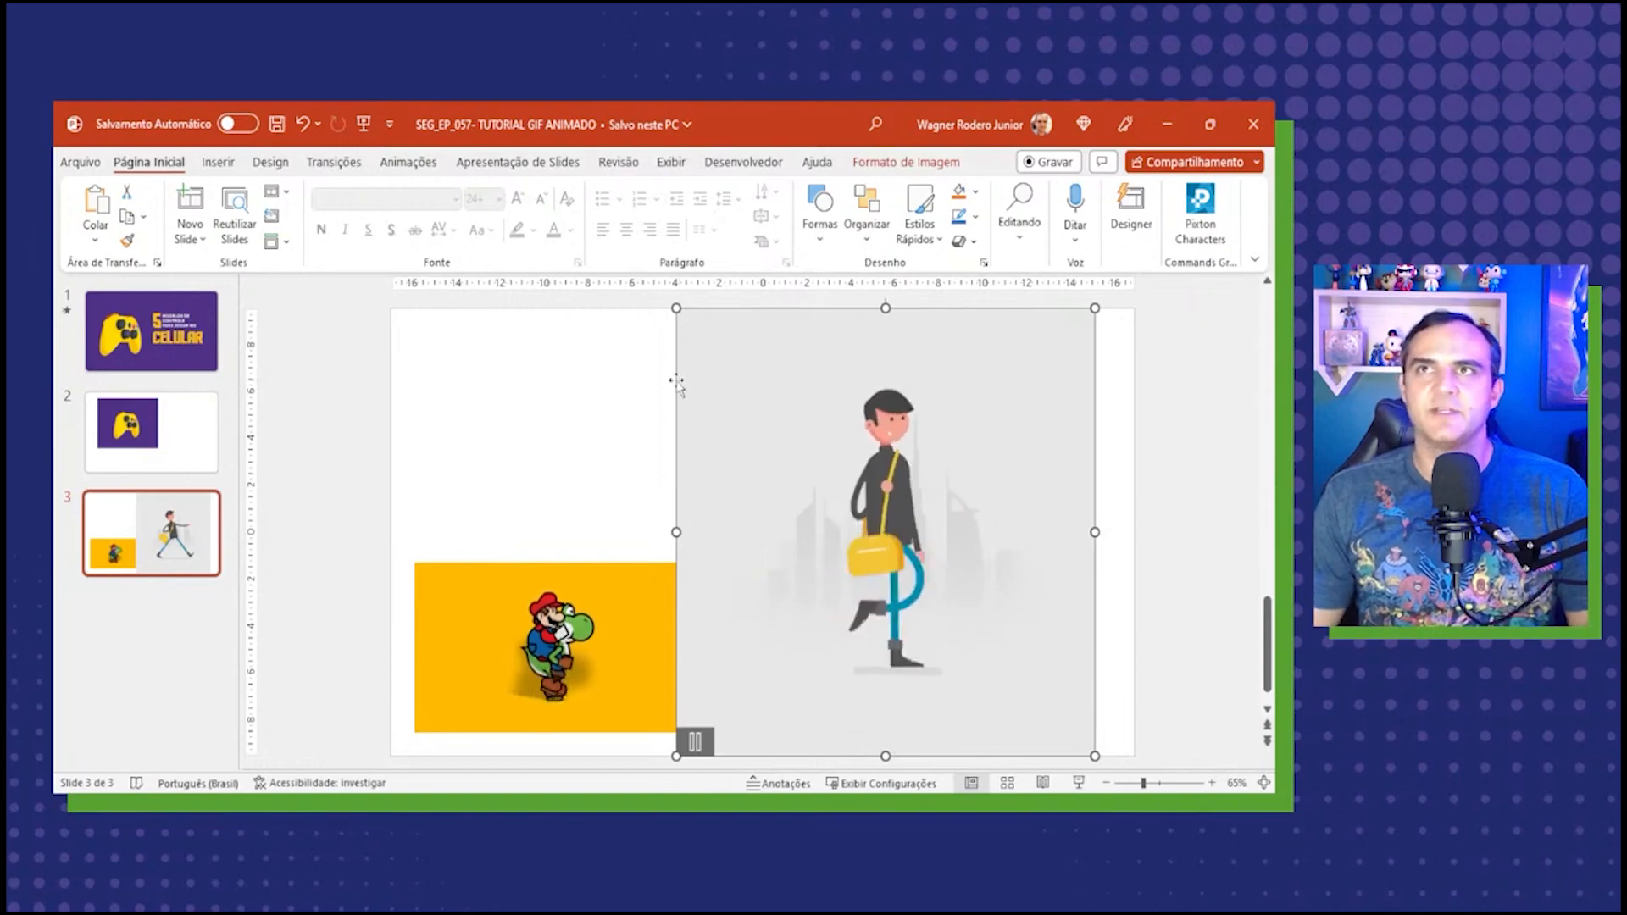
Crop the left and right sides of the walking GIF and move it to the middle of slide 3.
{"action": "right_click", "coordinate": [688, 440]}
{"action": "left_click", "coordinate": [746, 267]}
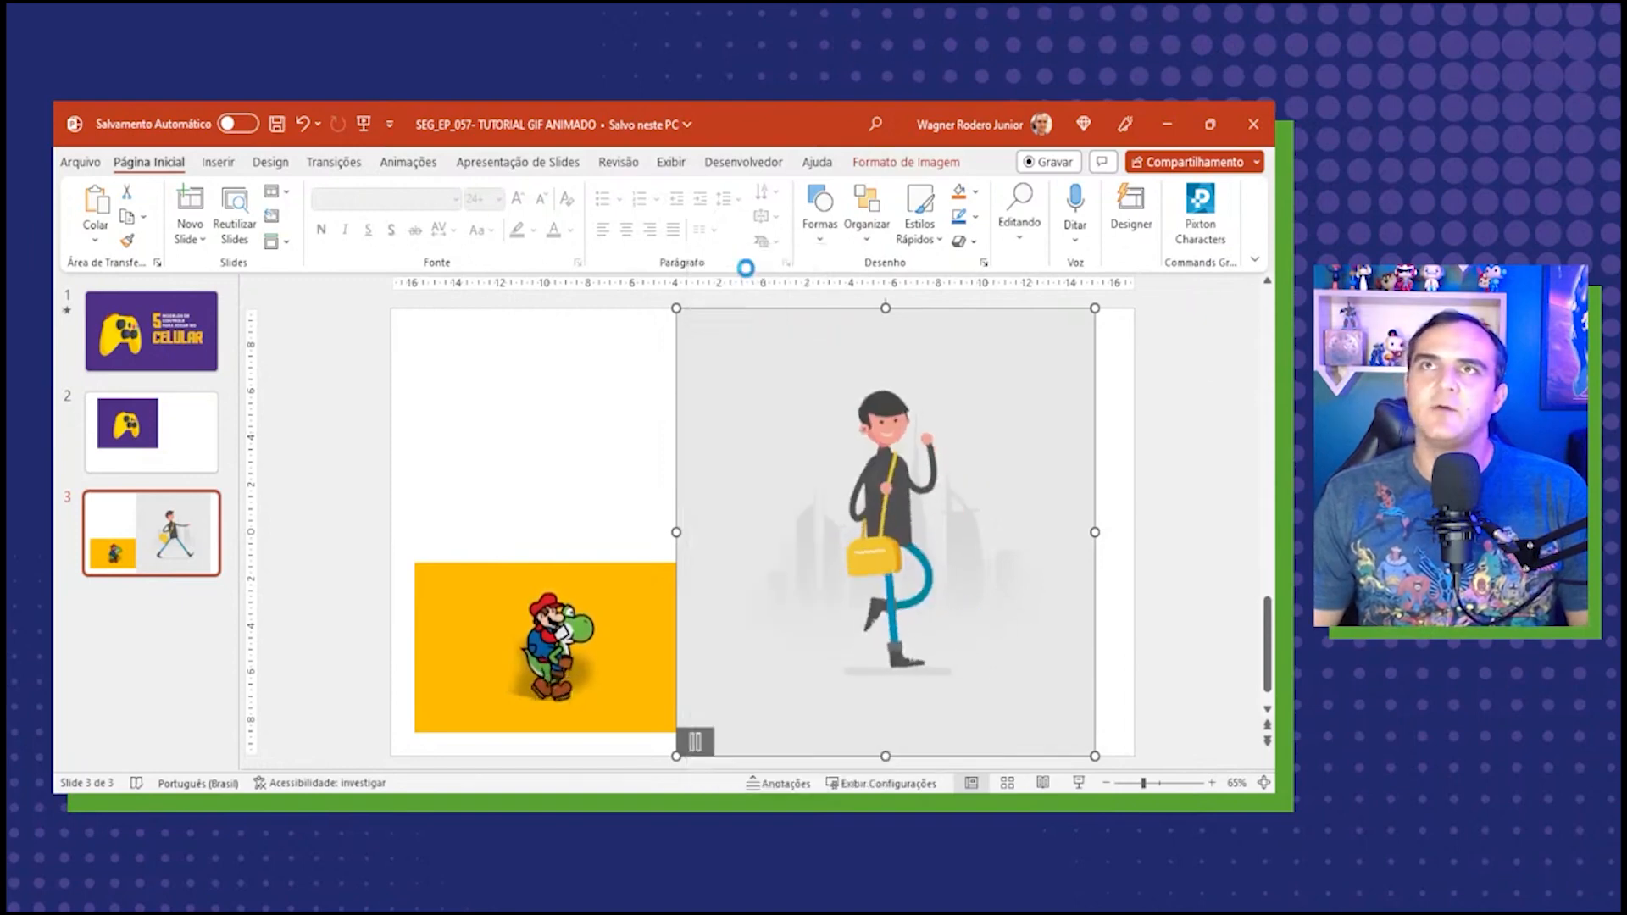
{"action": "left_click_drag", "start_coordinate": [1098, 530], "coordinate": [1049, 528]}
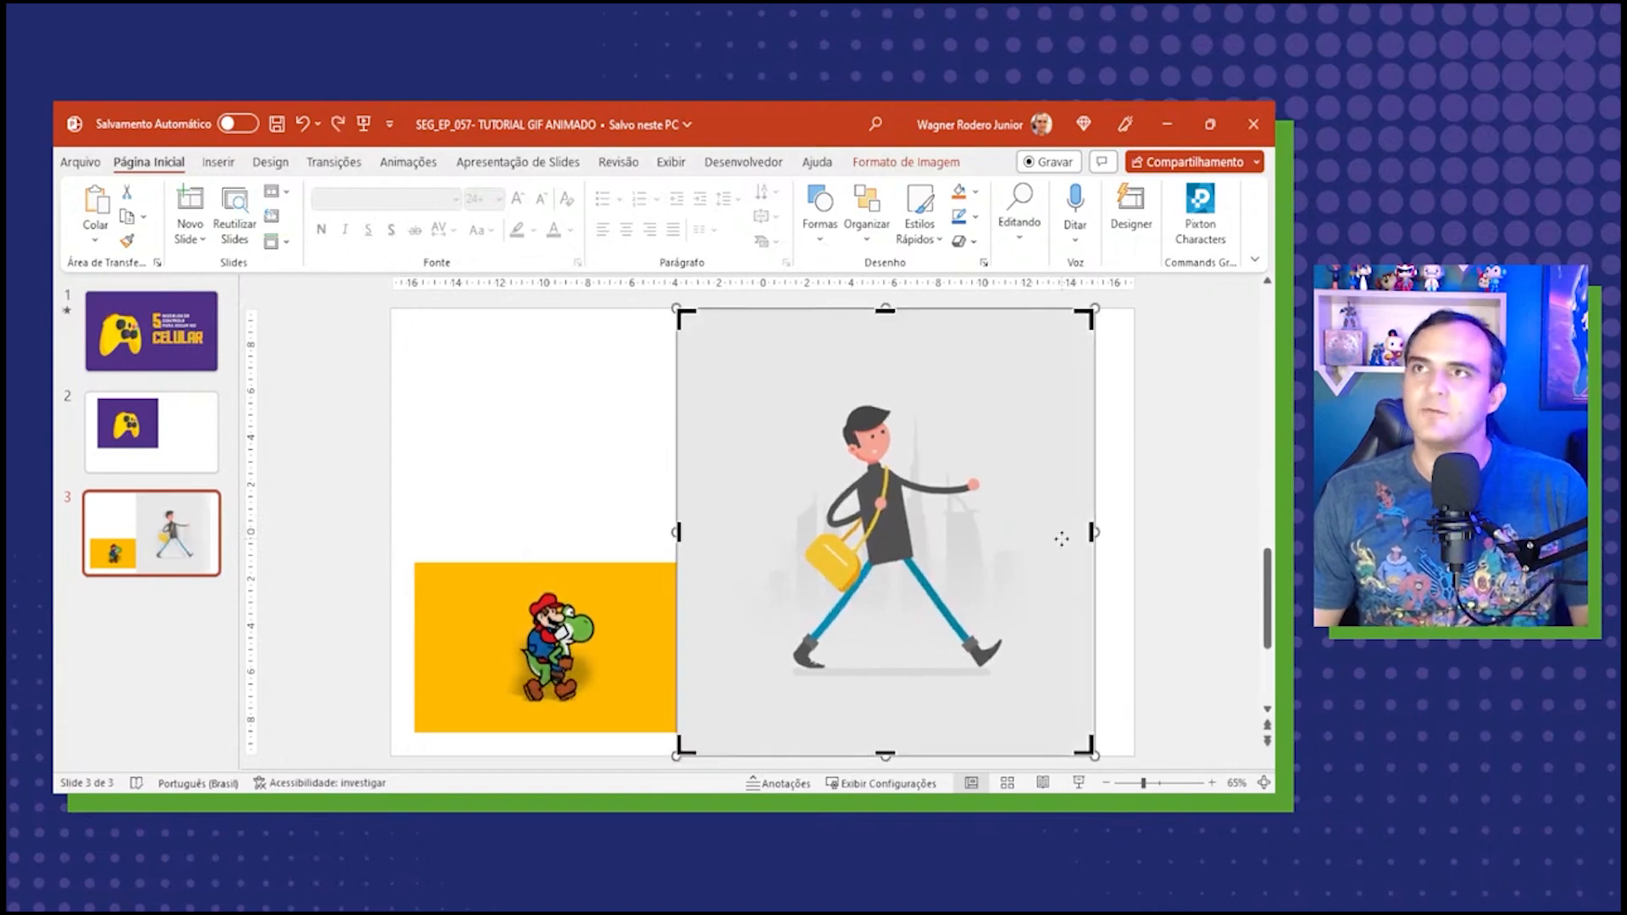
{"action": "left_click_drag", "start_coordinate": [1091, 530], "coordinate": [1019, 531]}
{"action": "left_click_drag", "start_coordinate": [677, 531], "coordinate": [751, 530]}
{"action": "left_click", "coordinate": [1197, 444]}
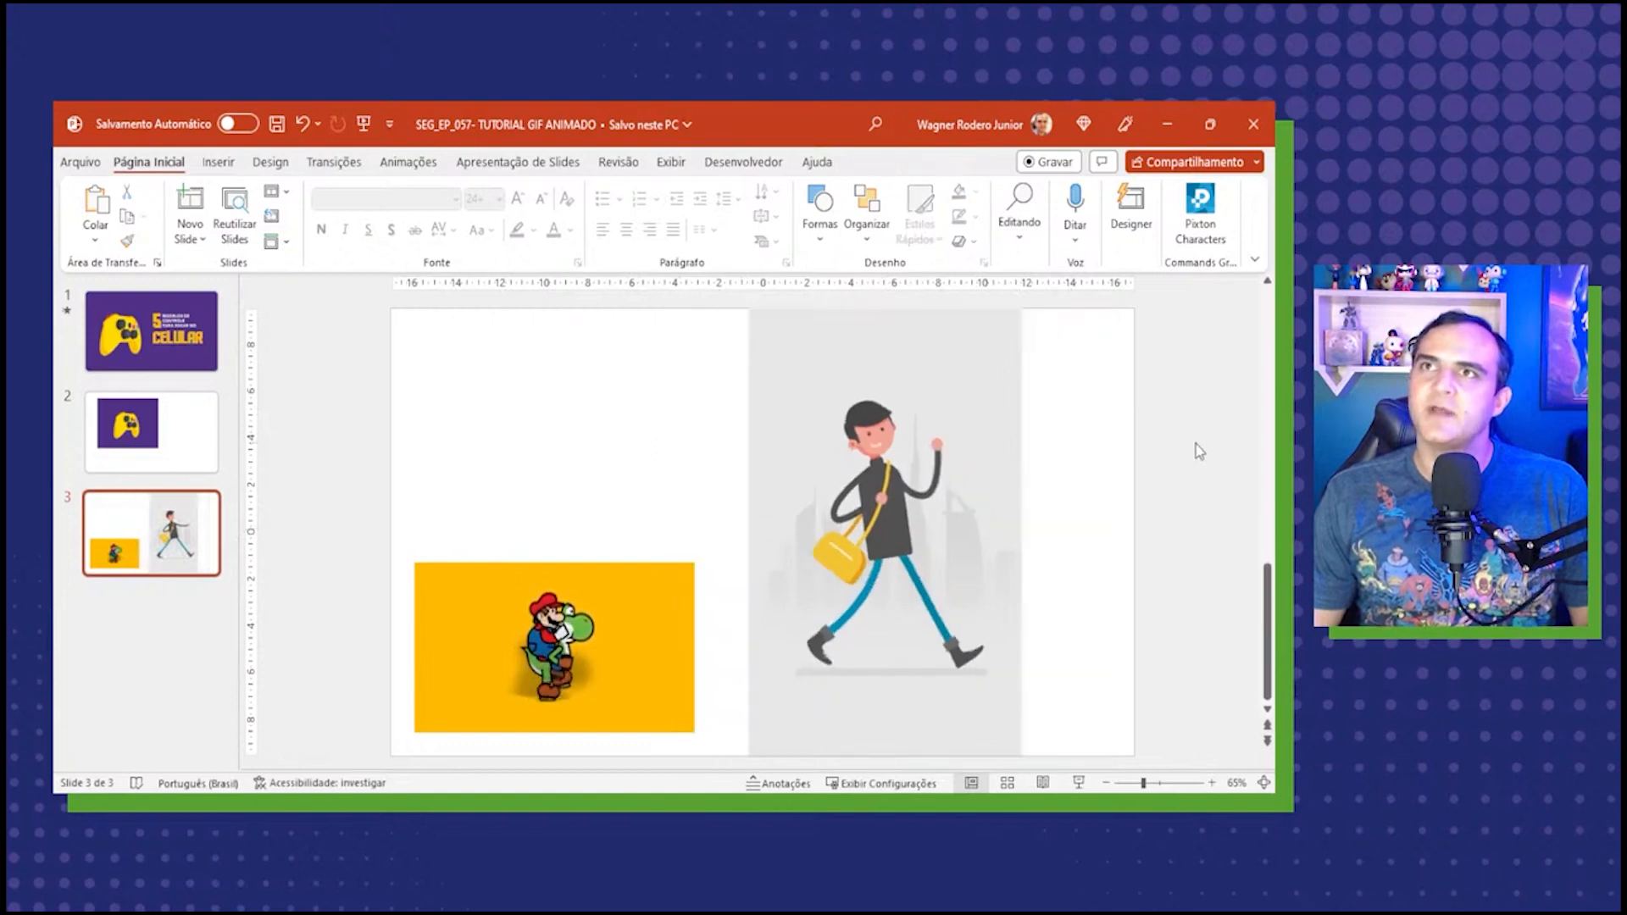
{"action": "left_click_drag", "start_coordinate": [894, 490], "coordinate": [810, 498]}
Crop the left and right sides of the Mario GIF and start the slide show from slide 3.
{"action": "left_click", "coordinate": [522, 626]}
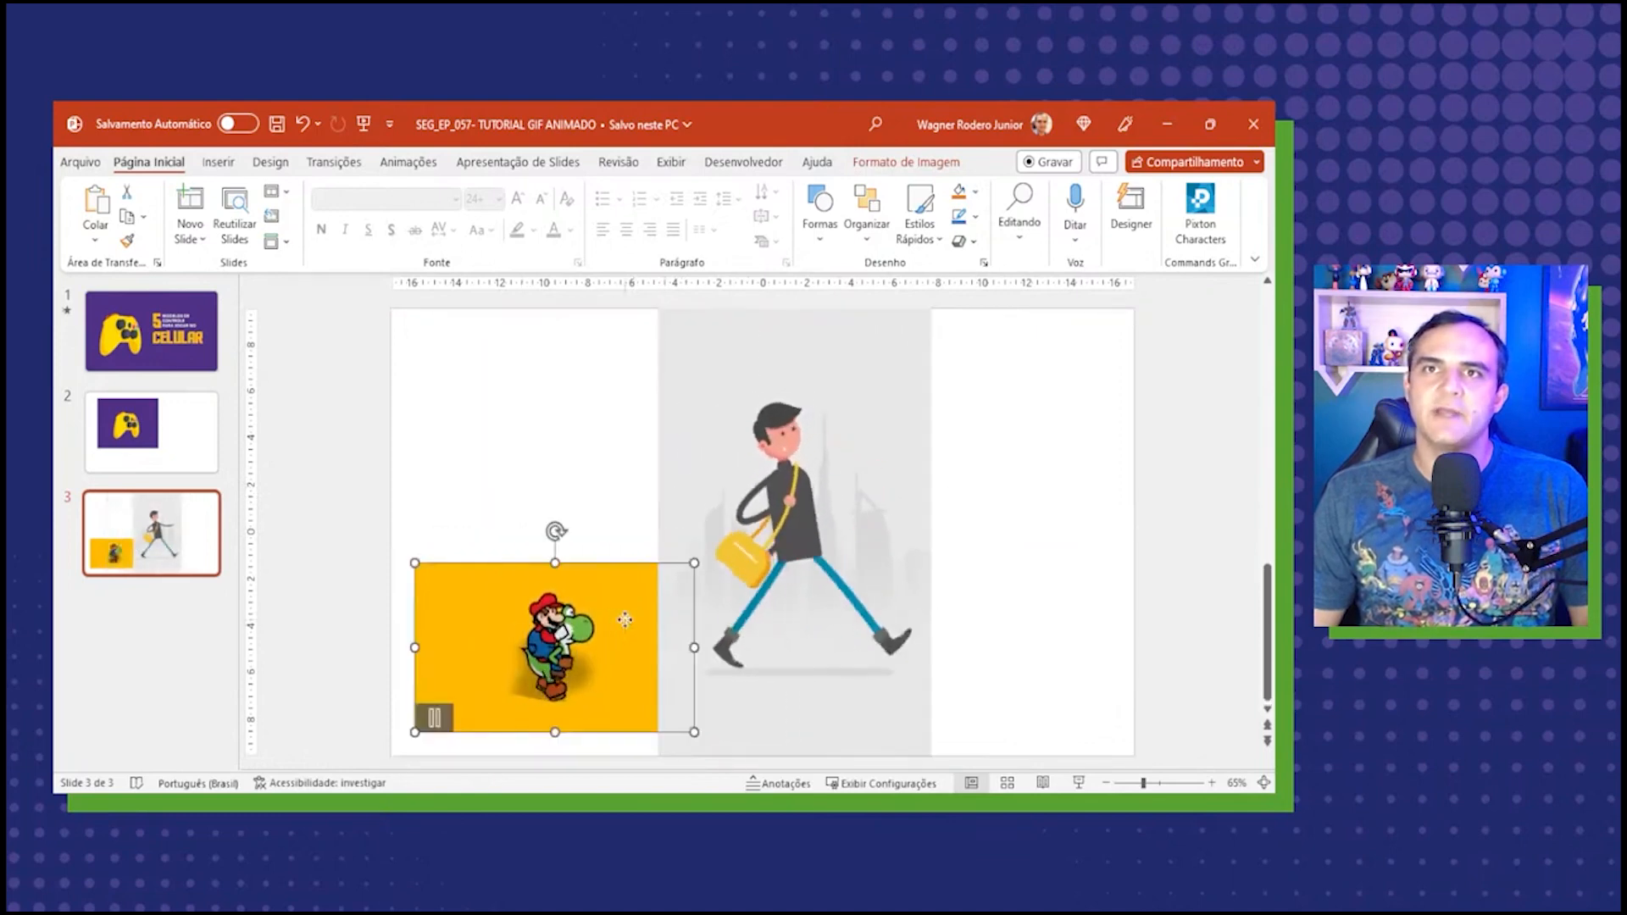
{"action": "right_click", "coordinate": [627, 625]}
{"action": "left_click", "coordinate": [683, 665]}
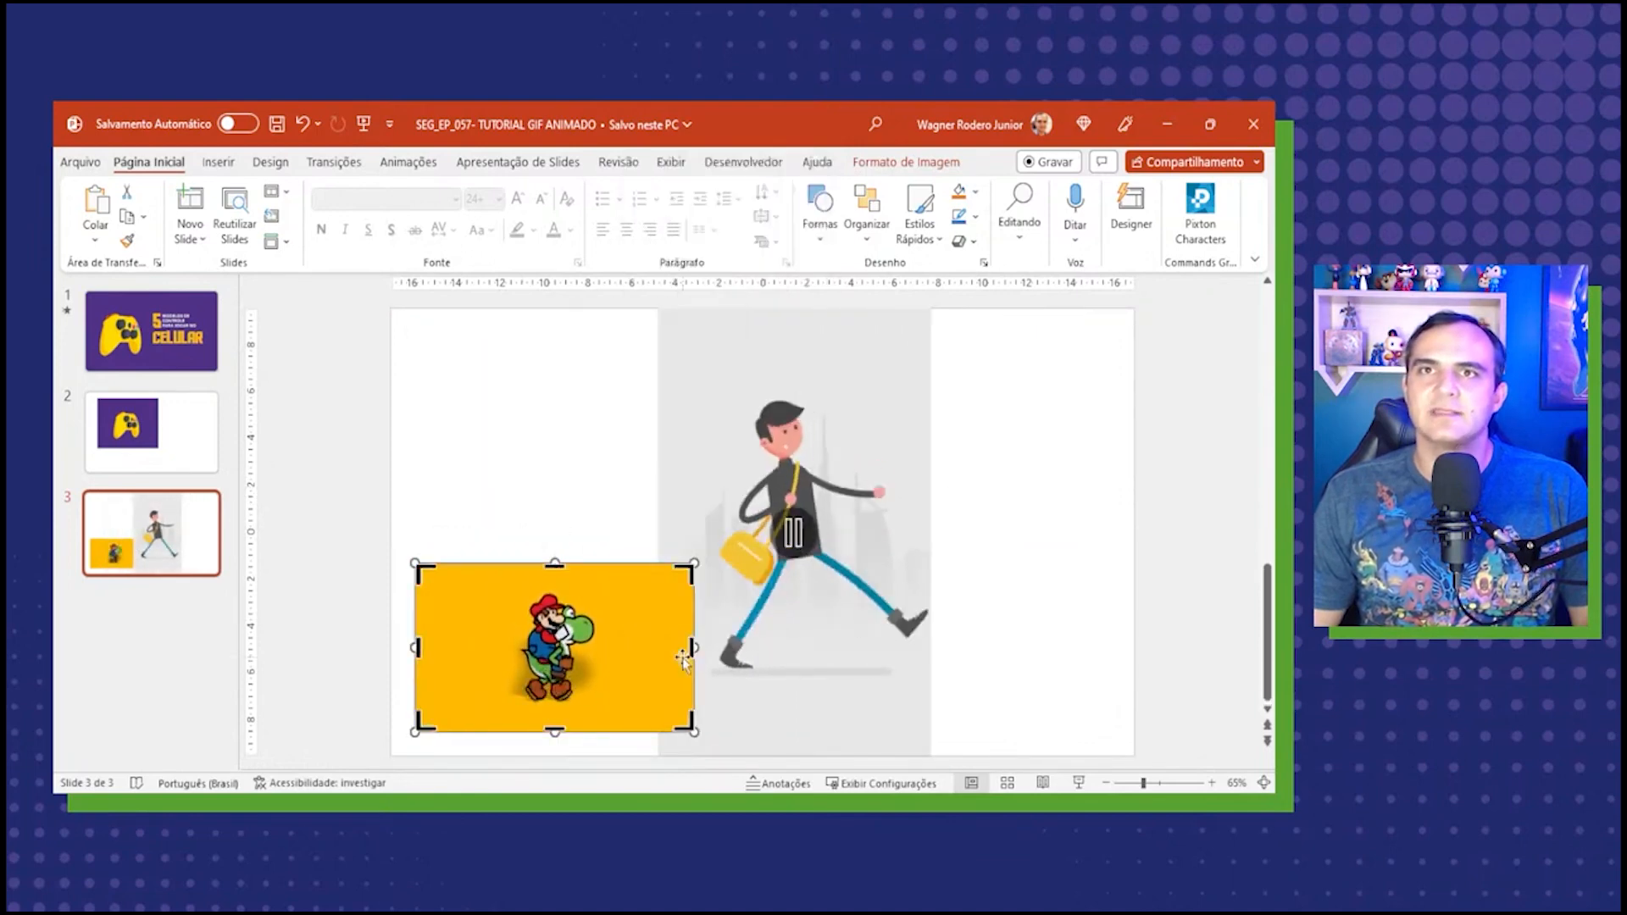
{"action": "left_click_drag", "start_coordinate": [687, 647], "coordinate": [626, 646]}
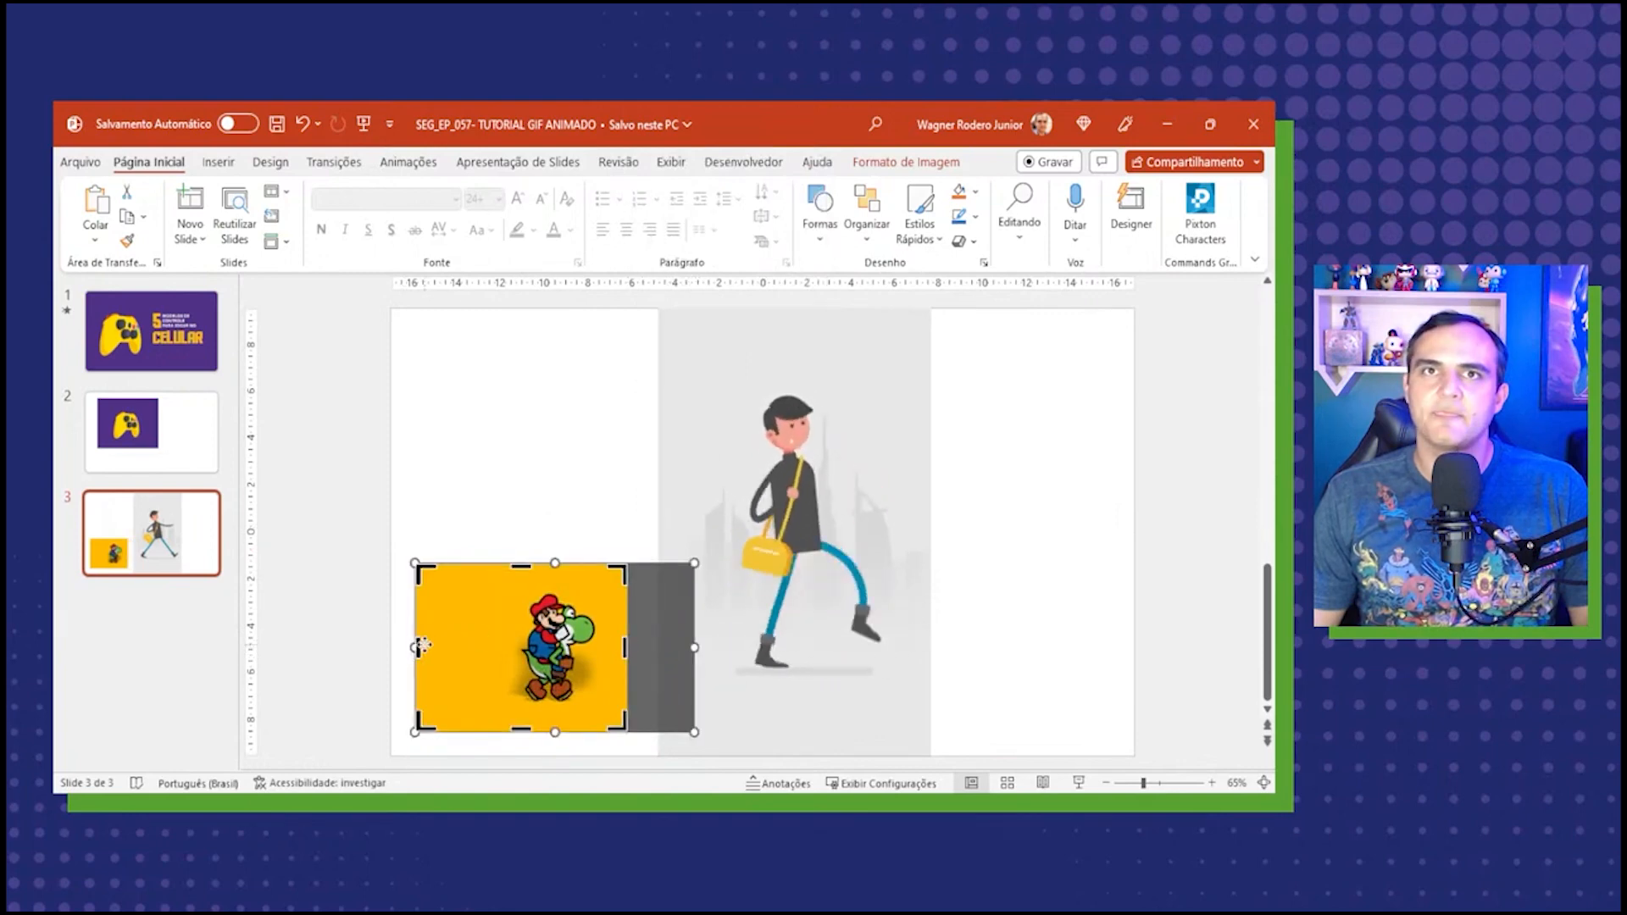
{"action": "left_click_drag", "start_coordinate": [422, 647], "coordinate": [483, 641]}
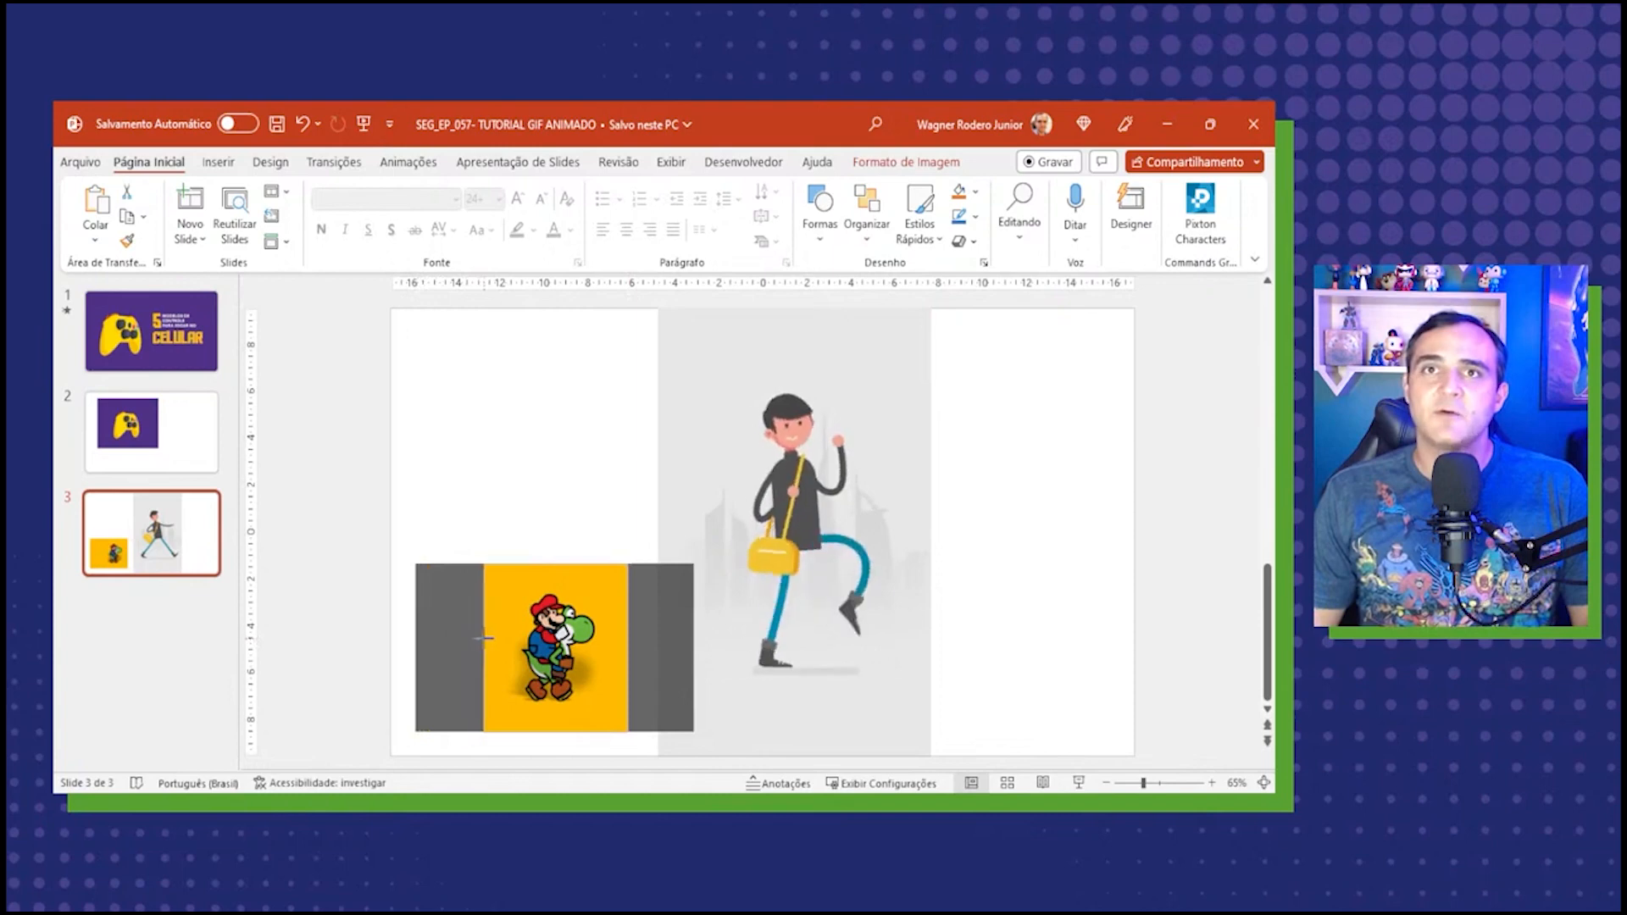
{"action": "left_click", "coordinate": [556, 494]}
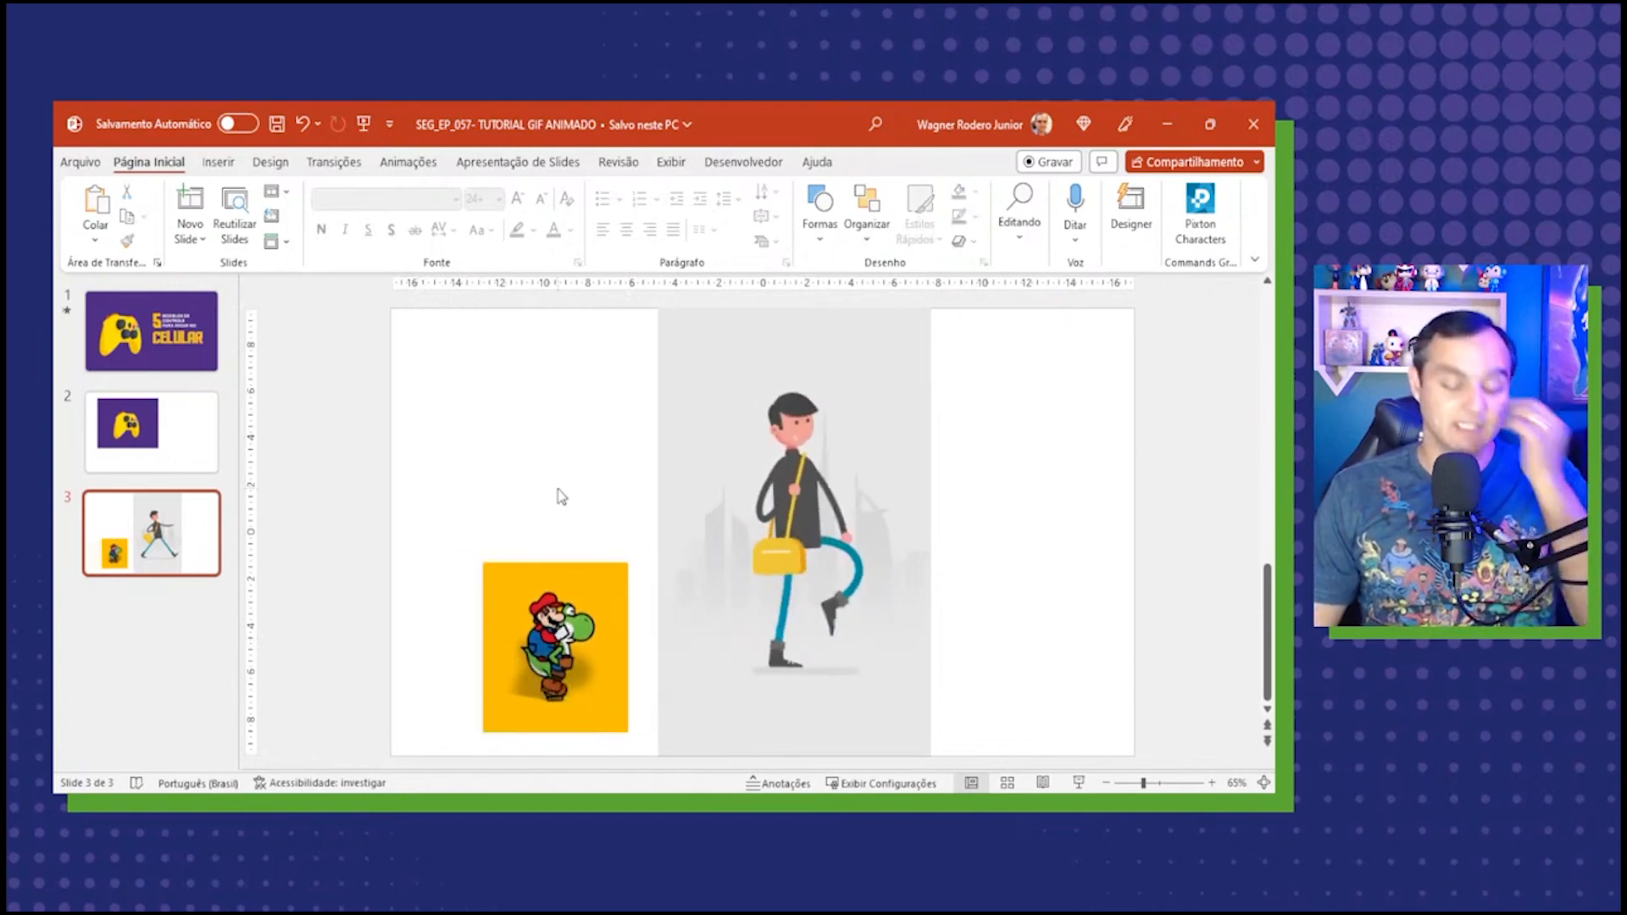
{"action": "key", "text": "shift+F5"}
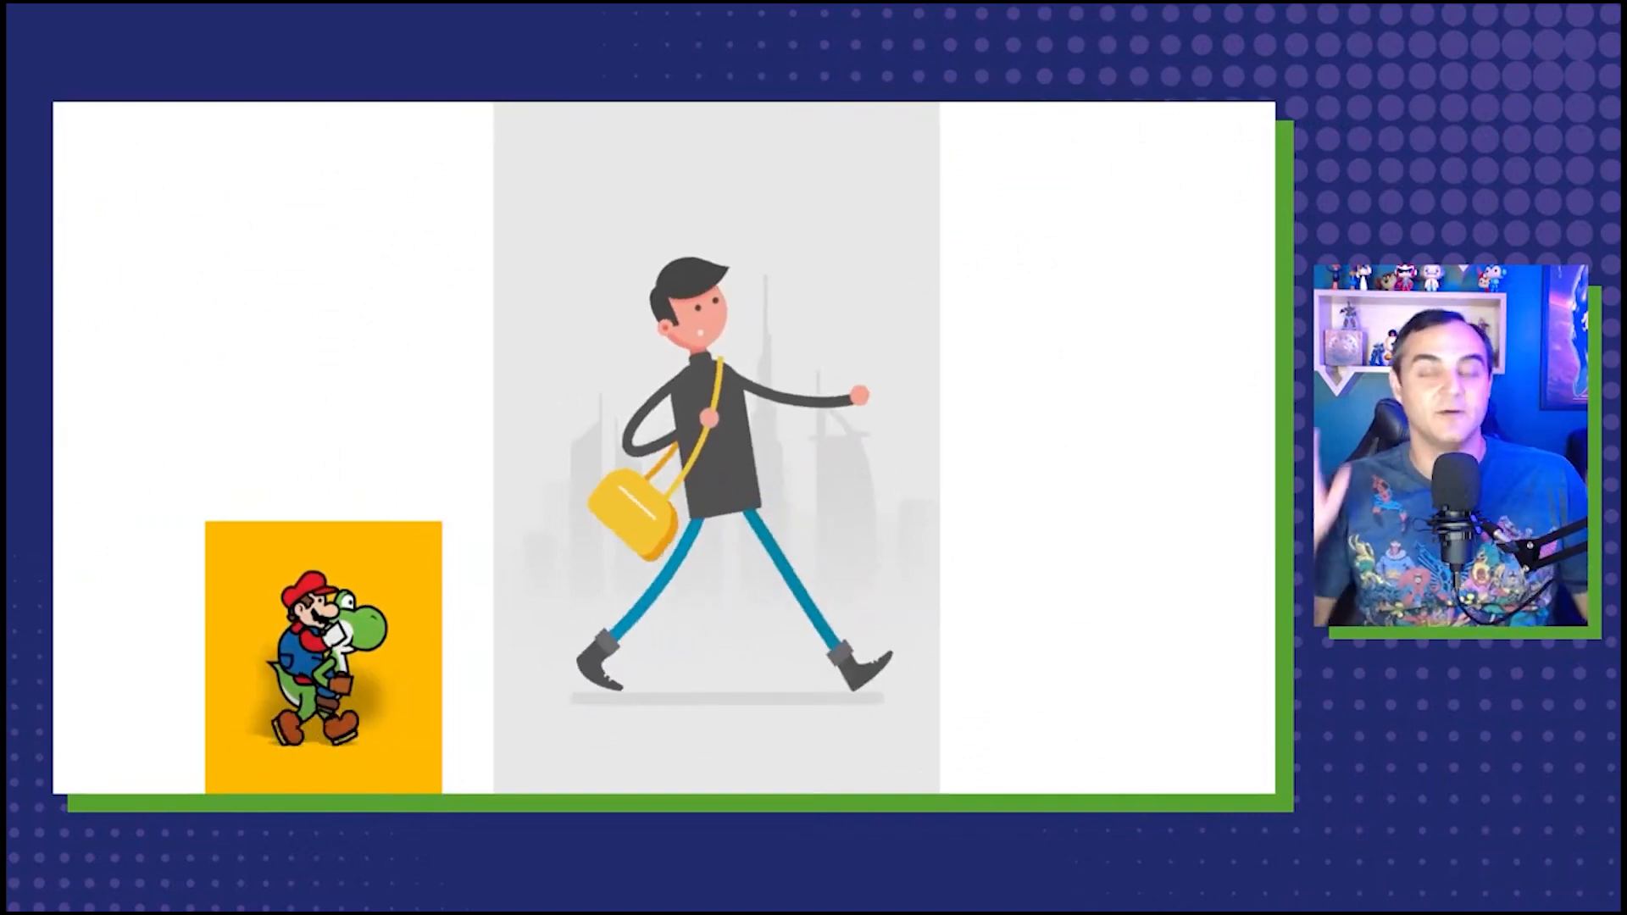
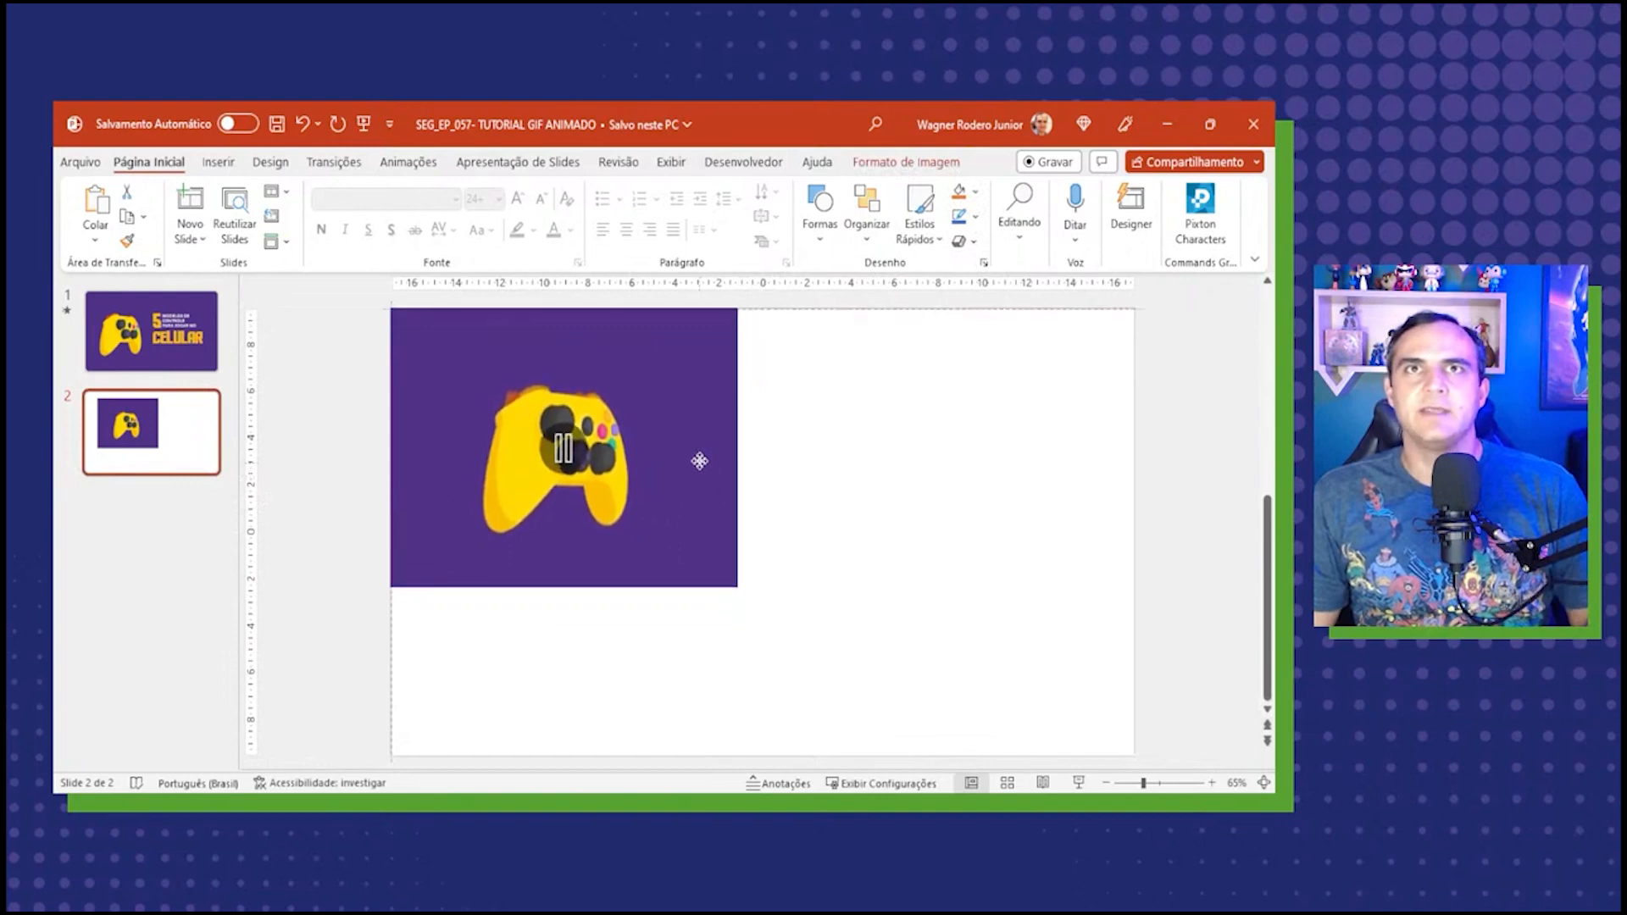
Enlarge the game controller GIF on slide 2 to the slide's full height and crop its left and right sides.
{"action": "left_click_drag", "start_coordinate": [738, 587], "coordinate": [819, 757]}
{"action": "left_click_drag", "start_coordinate": [844, 556], "coordinate": [779, 561]}
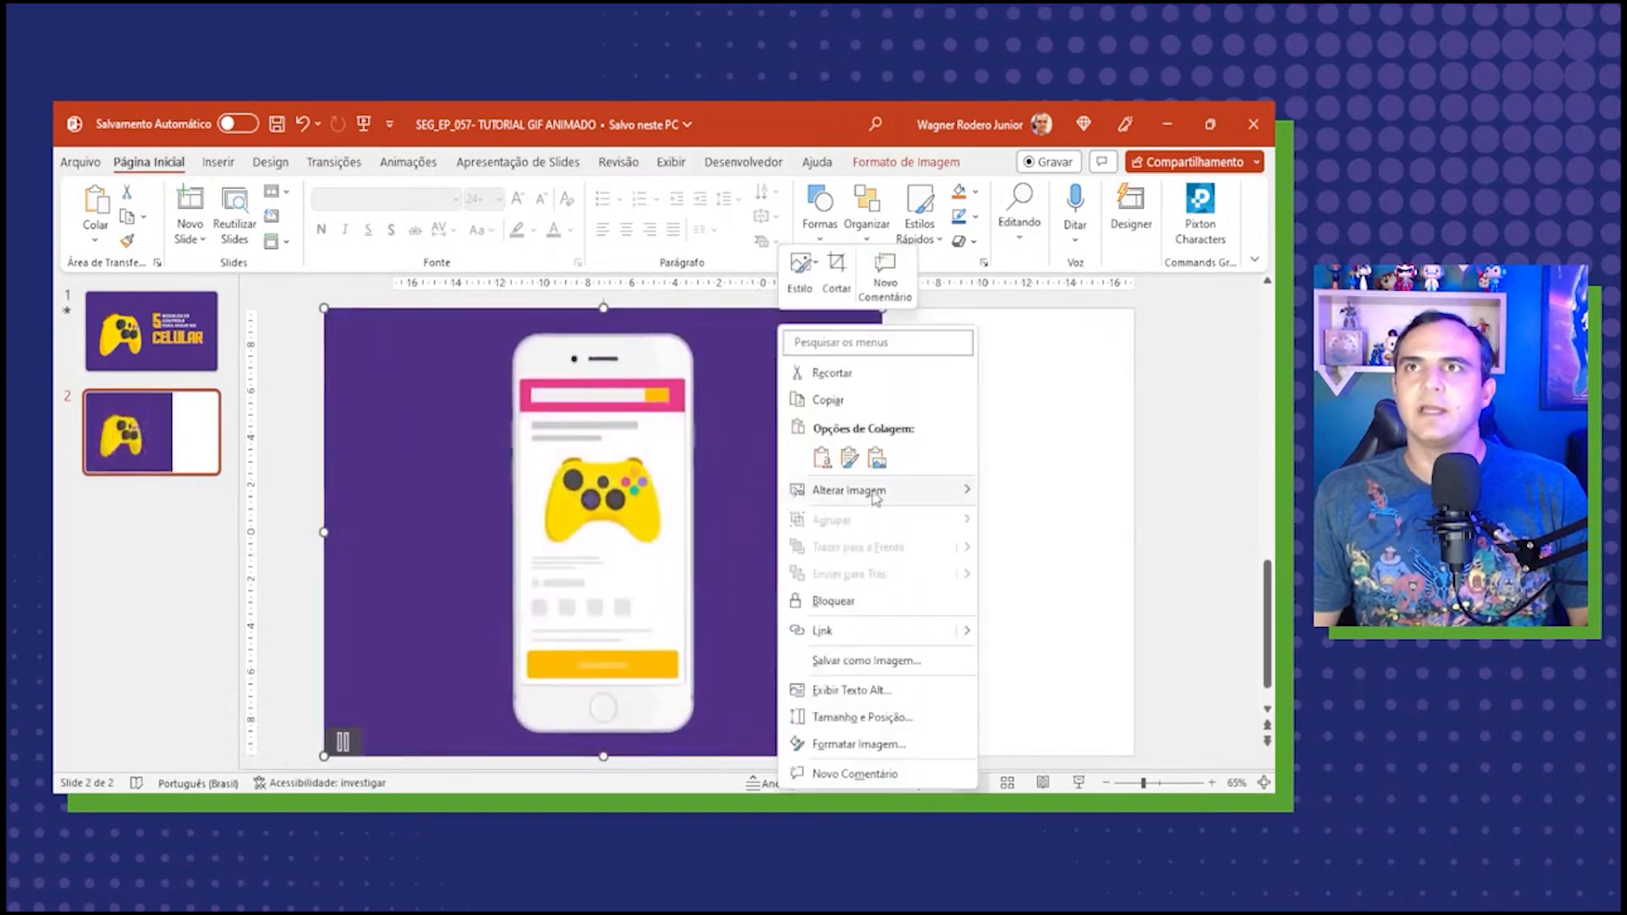
{"action": "left_click", "coordinate": [836, 267]}
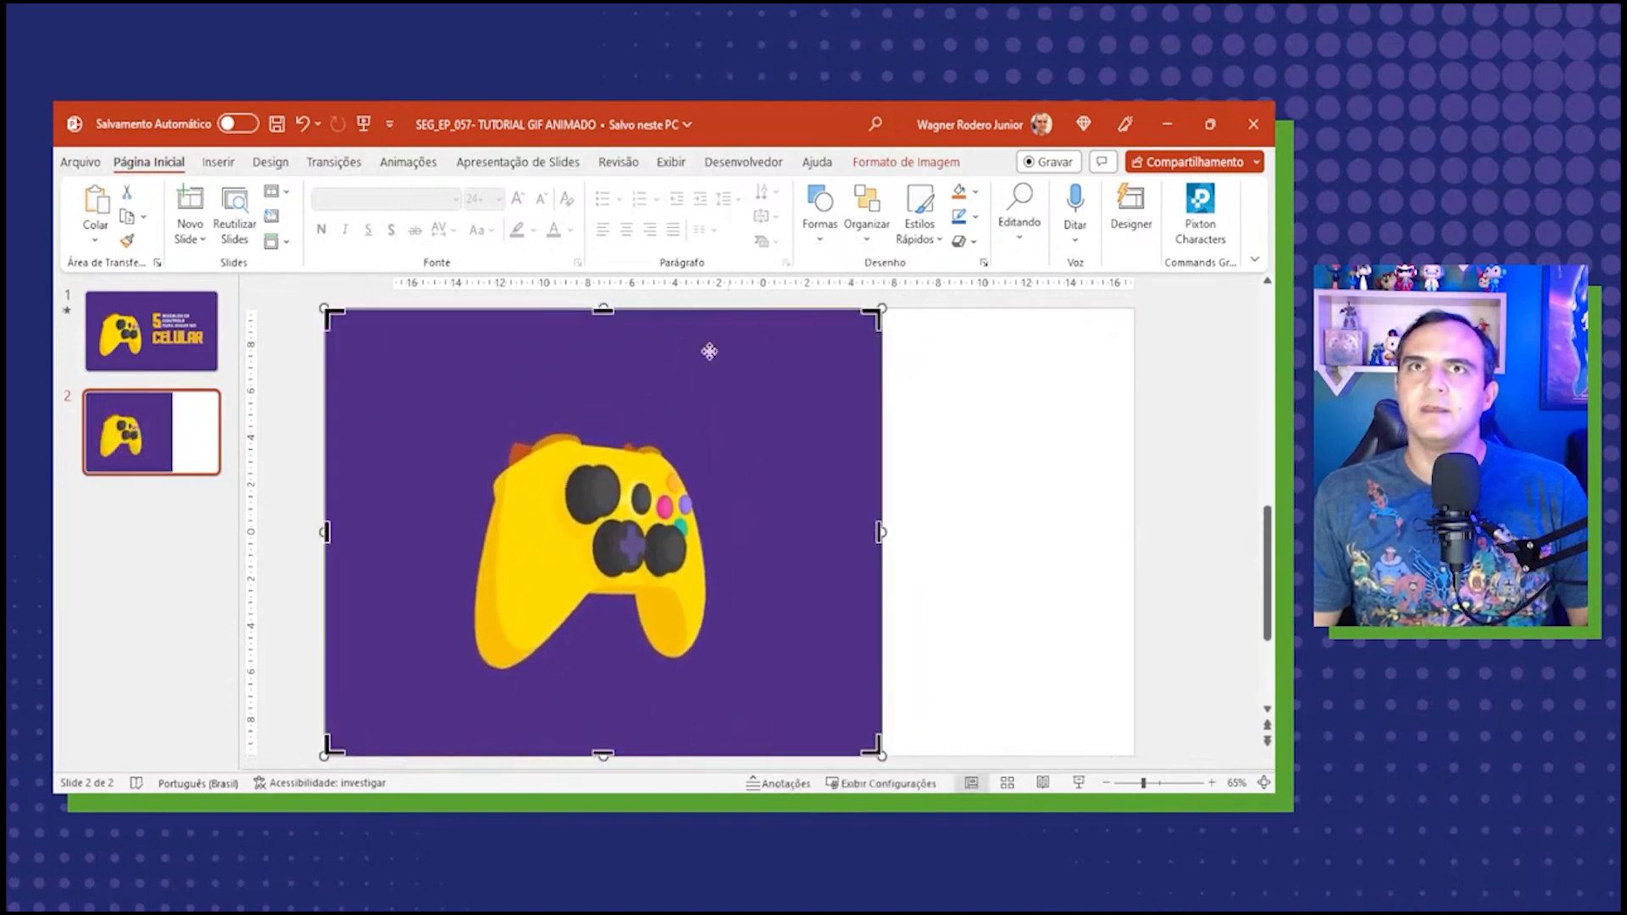
{"action": "left_click_drag", "start_coordinate": [326, 532], "coordinate": [393, 519]}
{"action": "key", "text": "ctrl+z"}
{"action": "left_click_drag", "start_coordinate": [881, 532], "coordinate": [779, 533]}
{"action": "left_click", "coordinate": [982, 511]}
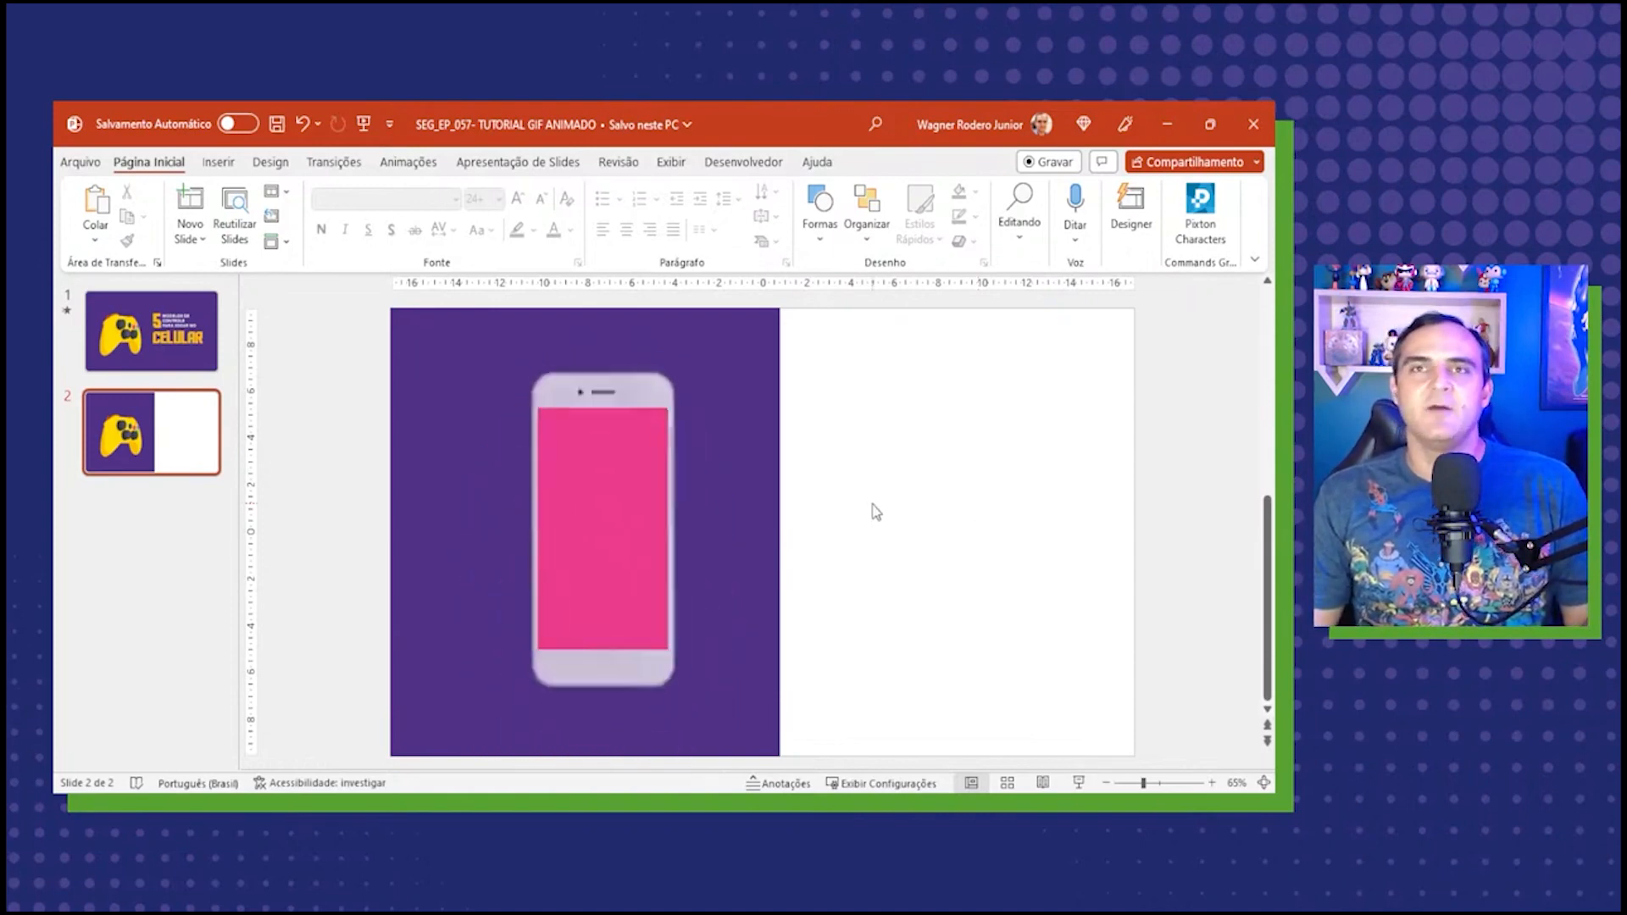
Copy the cropped controller GIF, paste it on slide 2 as a static picture, and place that picture over the original.
{"action": "right_click", "coordinate": [744, 461]}
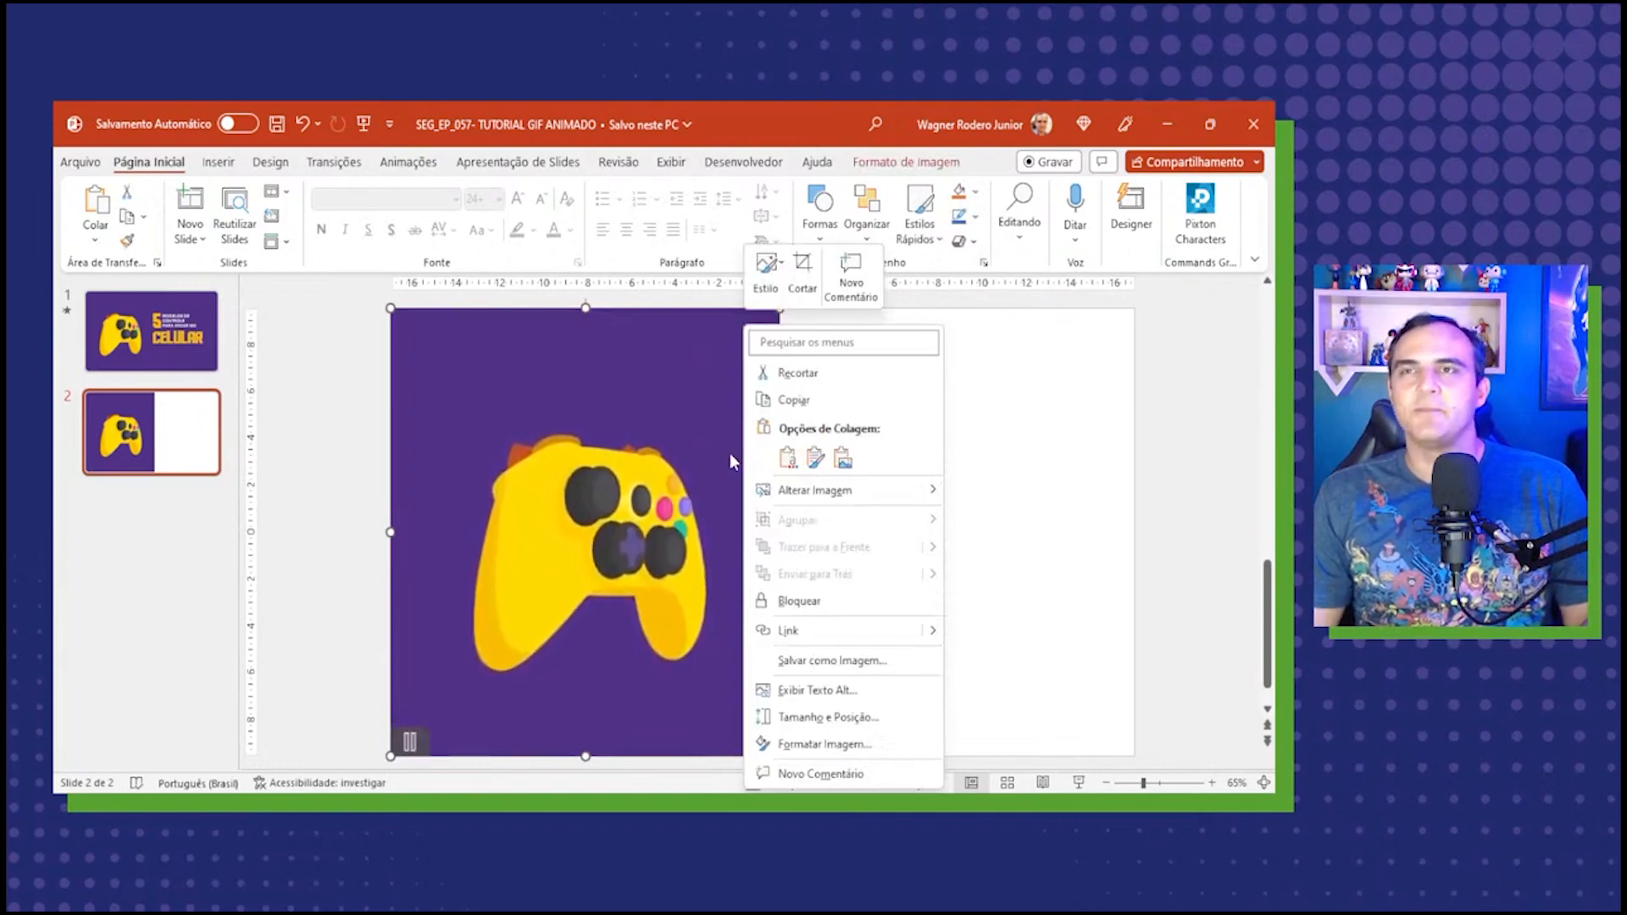
{"action": "left_click", "coordinate": [725, 449]}
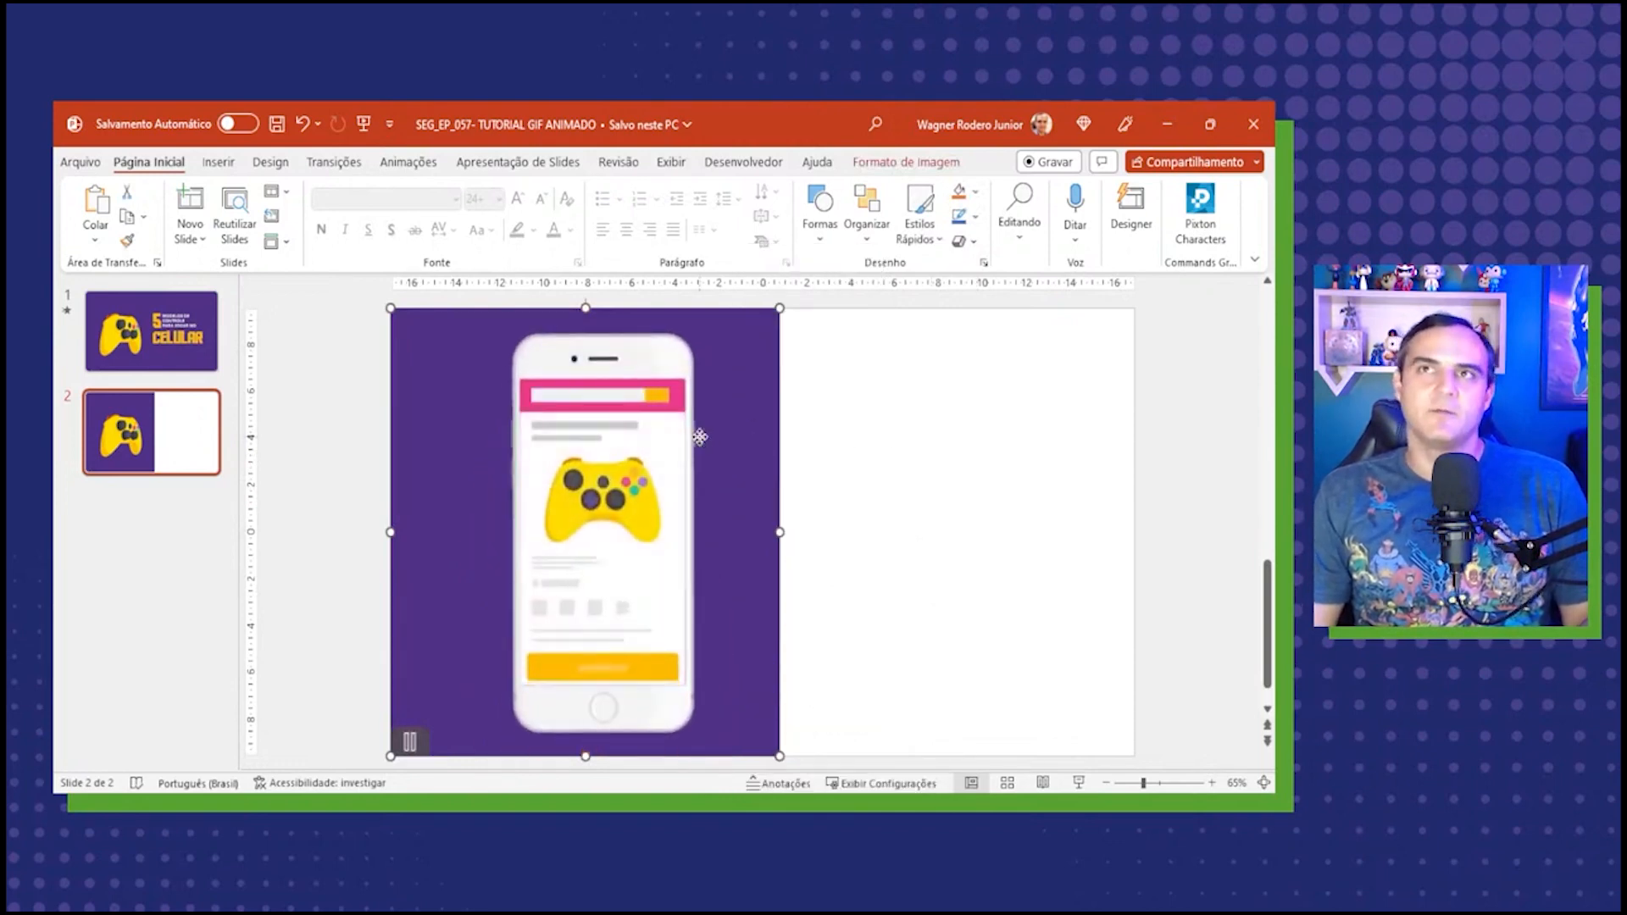
{"action": "right_click", "coordinate": [700, 436]}
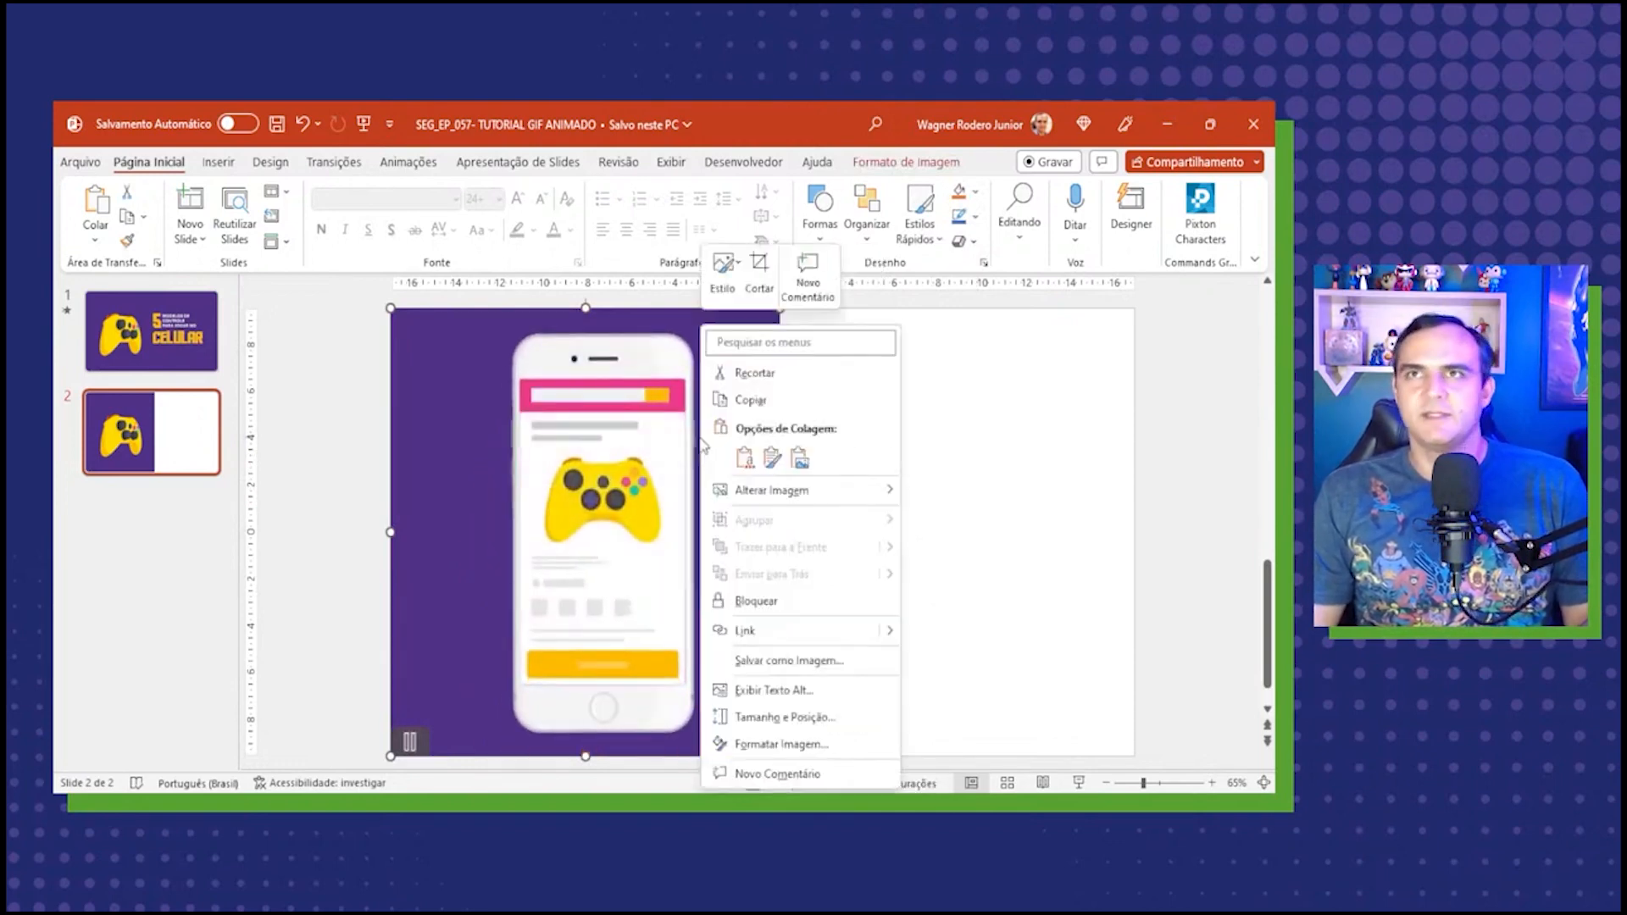
{"action": "left_click", "coordinate": [774, 404]}
{"action": "right_click", "coordinate": [927, 395]}
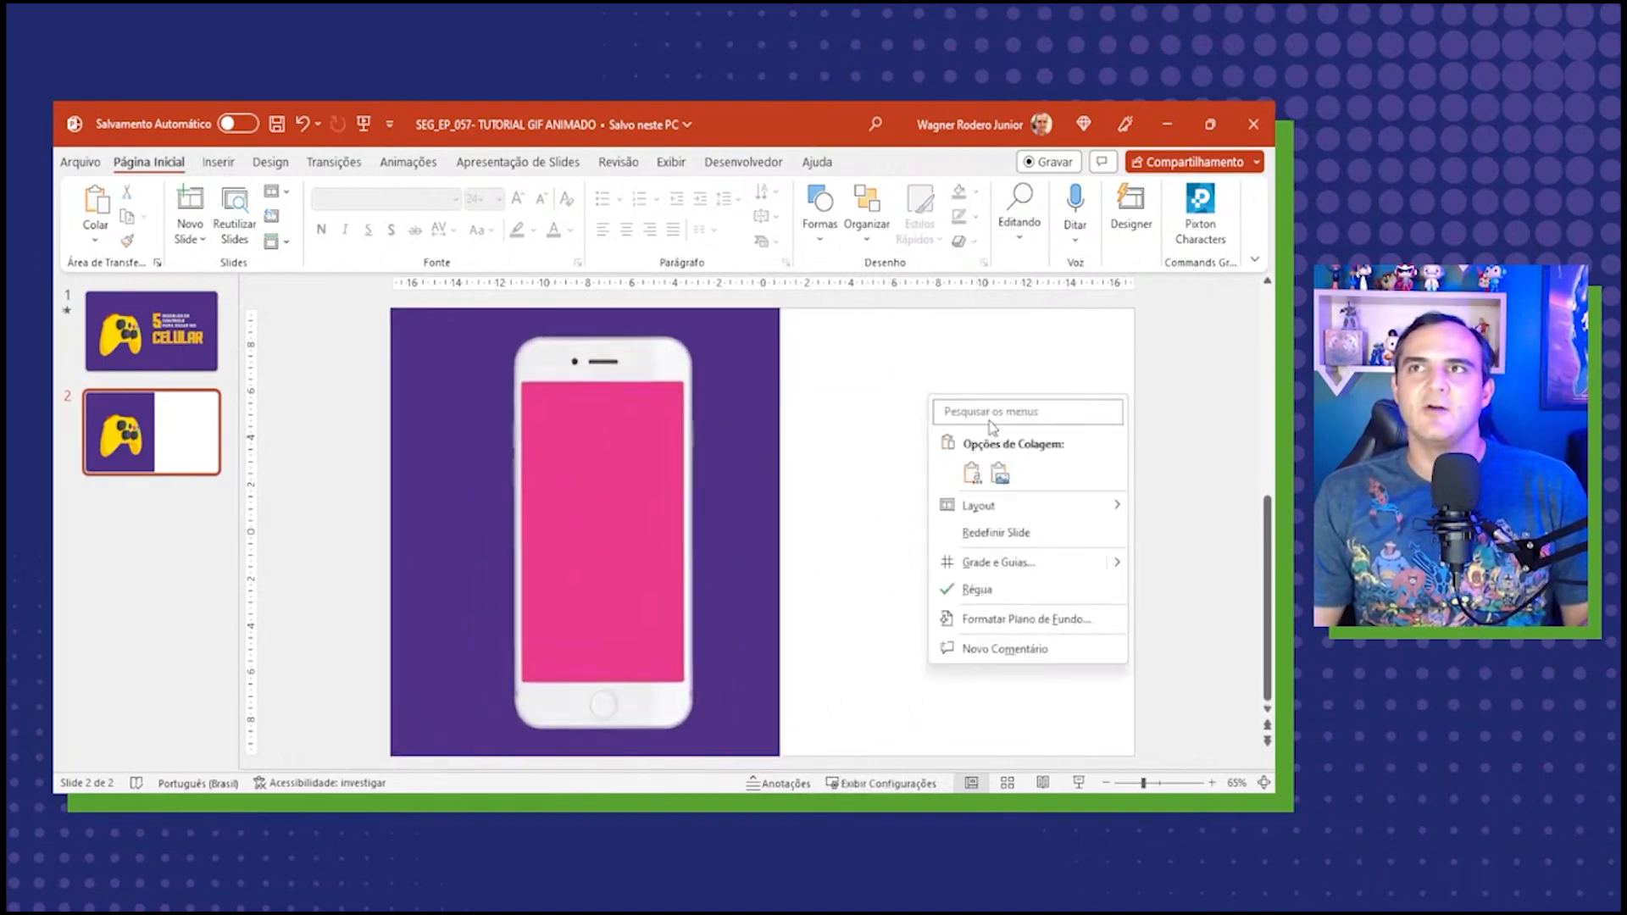
{"action": "left_click", "coordinate": [1001, 475]}
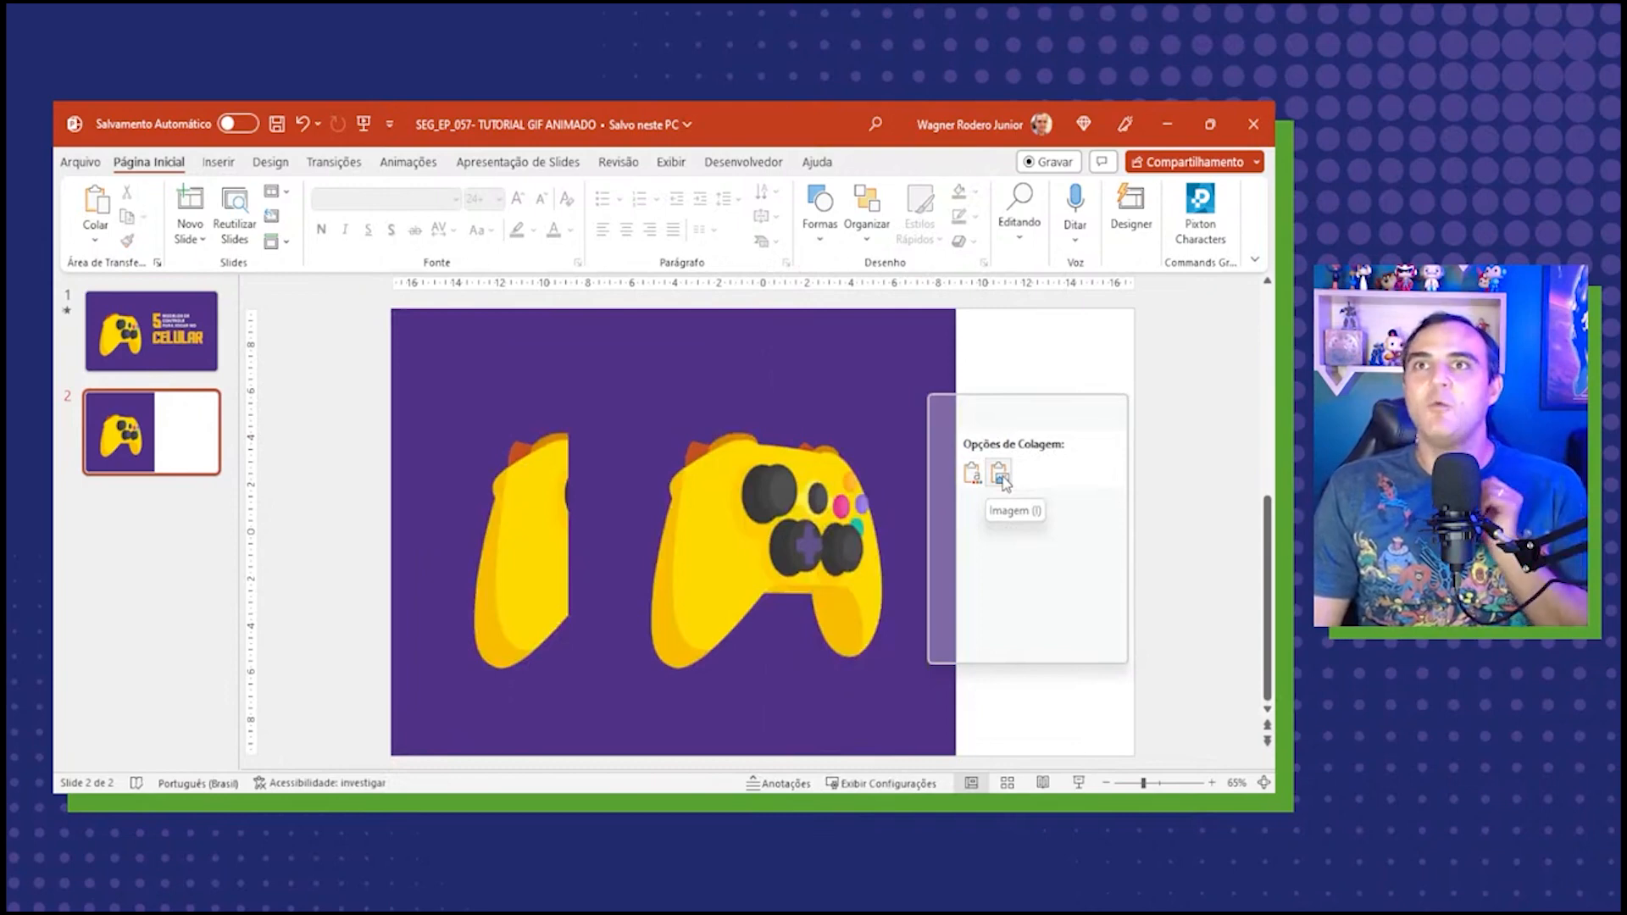
{"action": "left_click", "coordinate": [1001, 475]}
{"action": "left_click_drag", "start_coordinate": [826, 493], "coordinate": [1038, 490]}
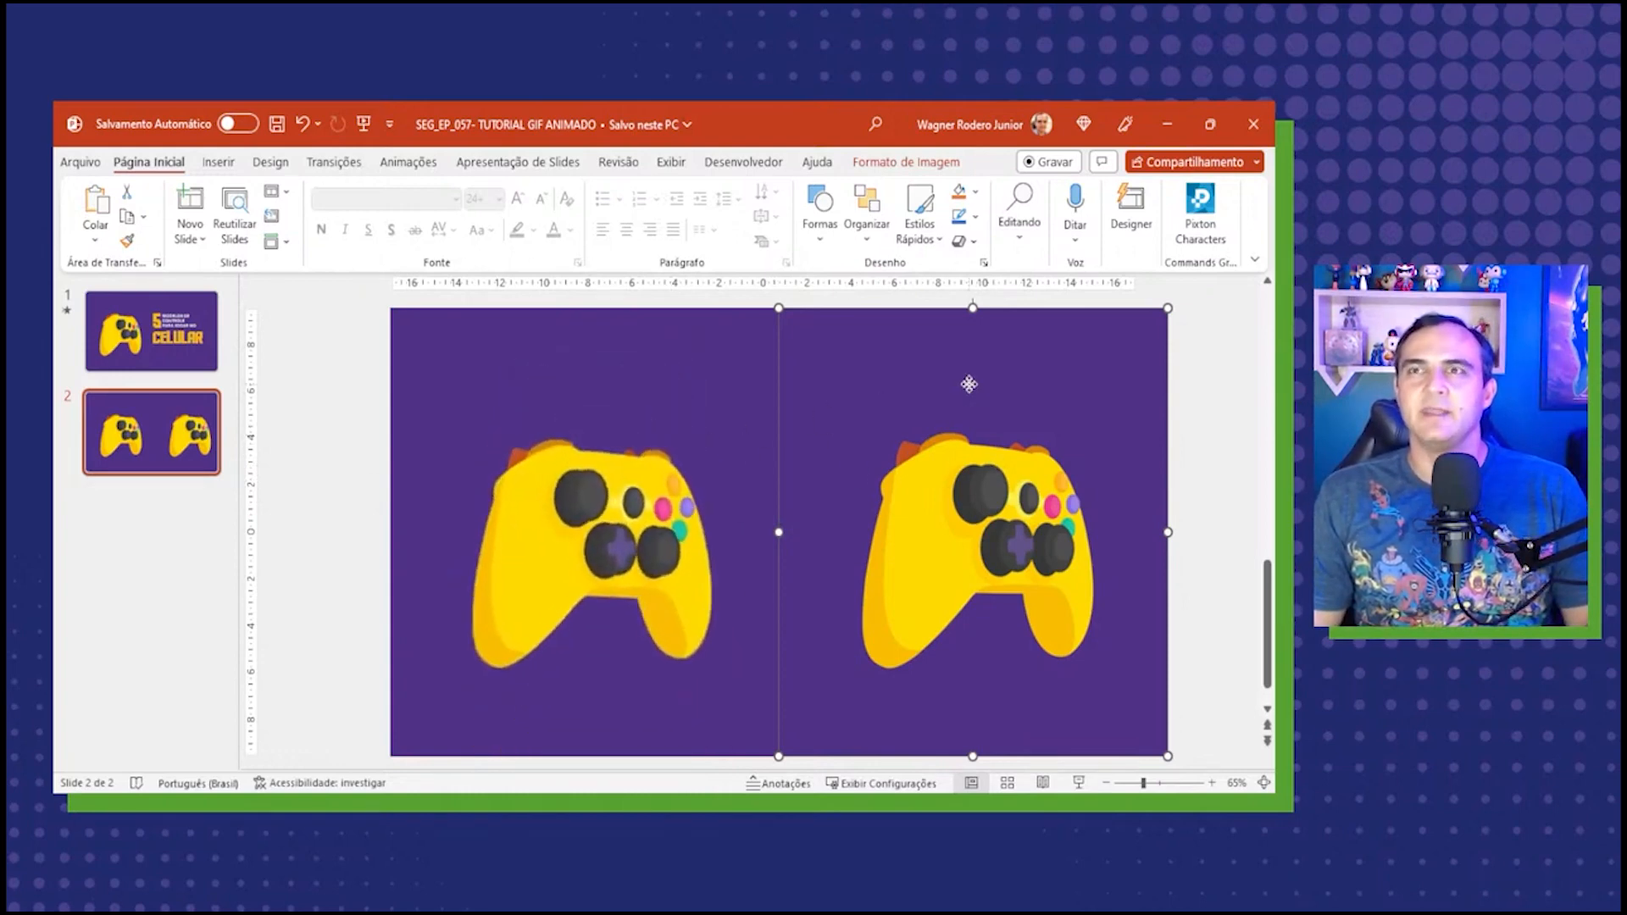
{"action": "left_click_drag", "start_coordinate": [966, 384], "coordinate": [582, 380]}
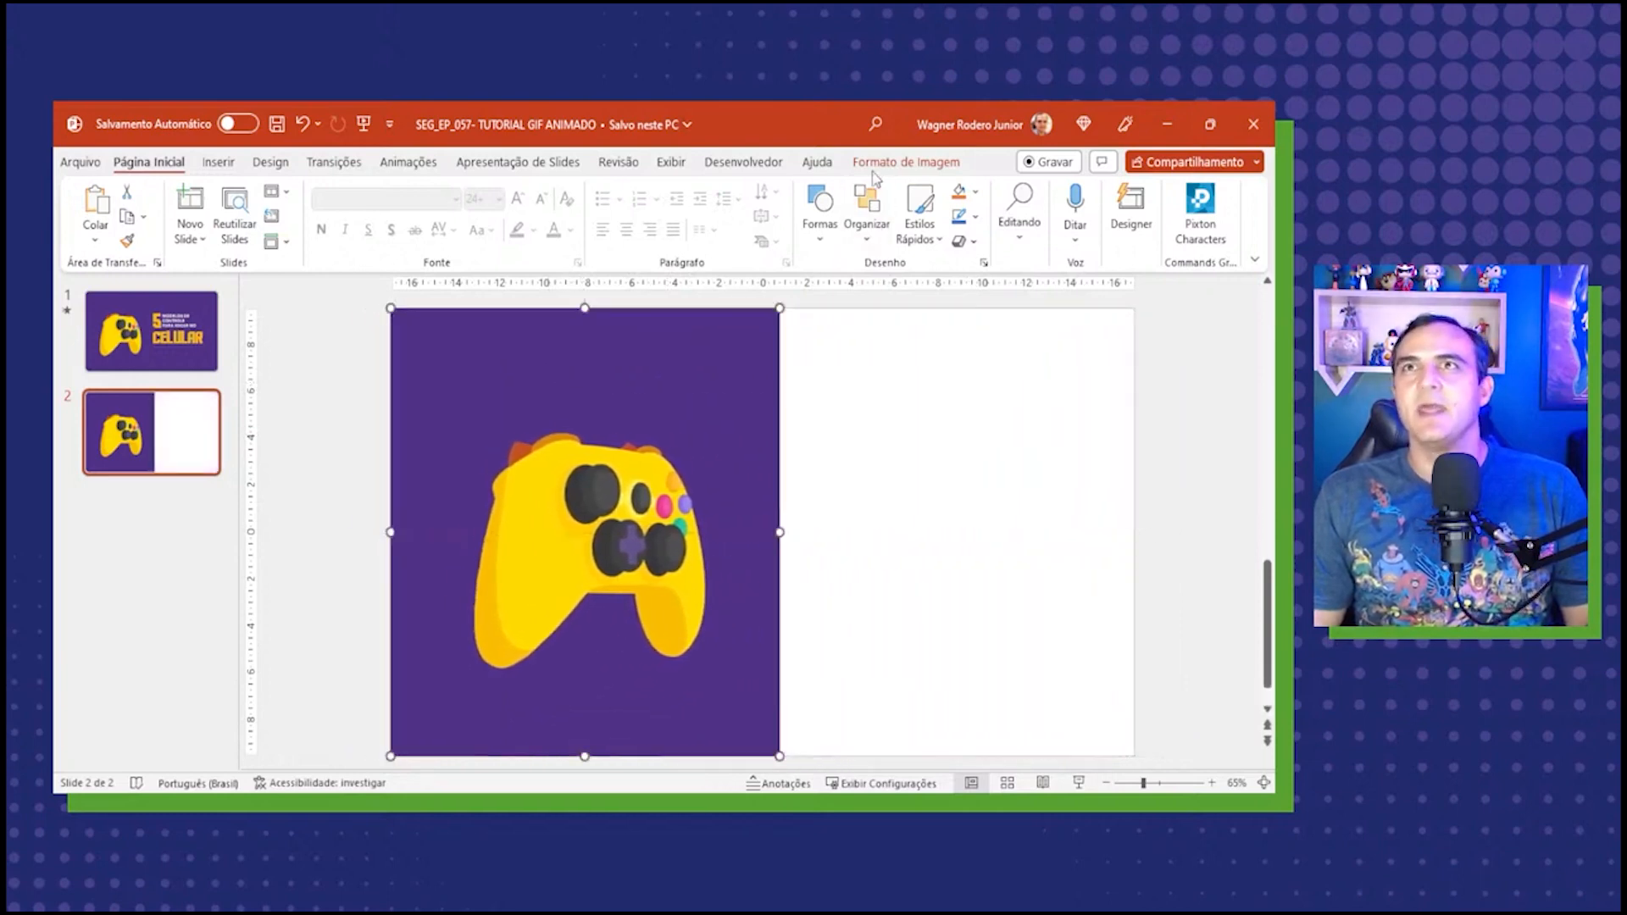
Apply the Aparecer animation to the static controller picture and set its delay to 00,75.
{"action": "left_click", "coordinate": [407, 163]}
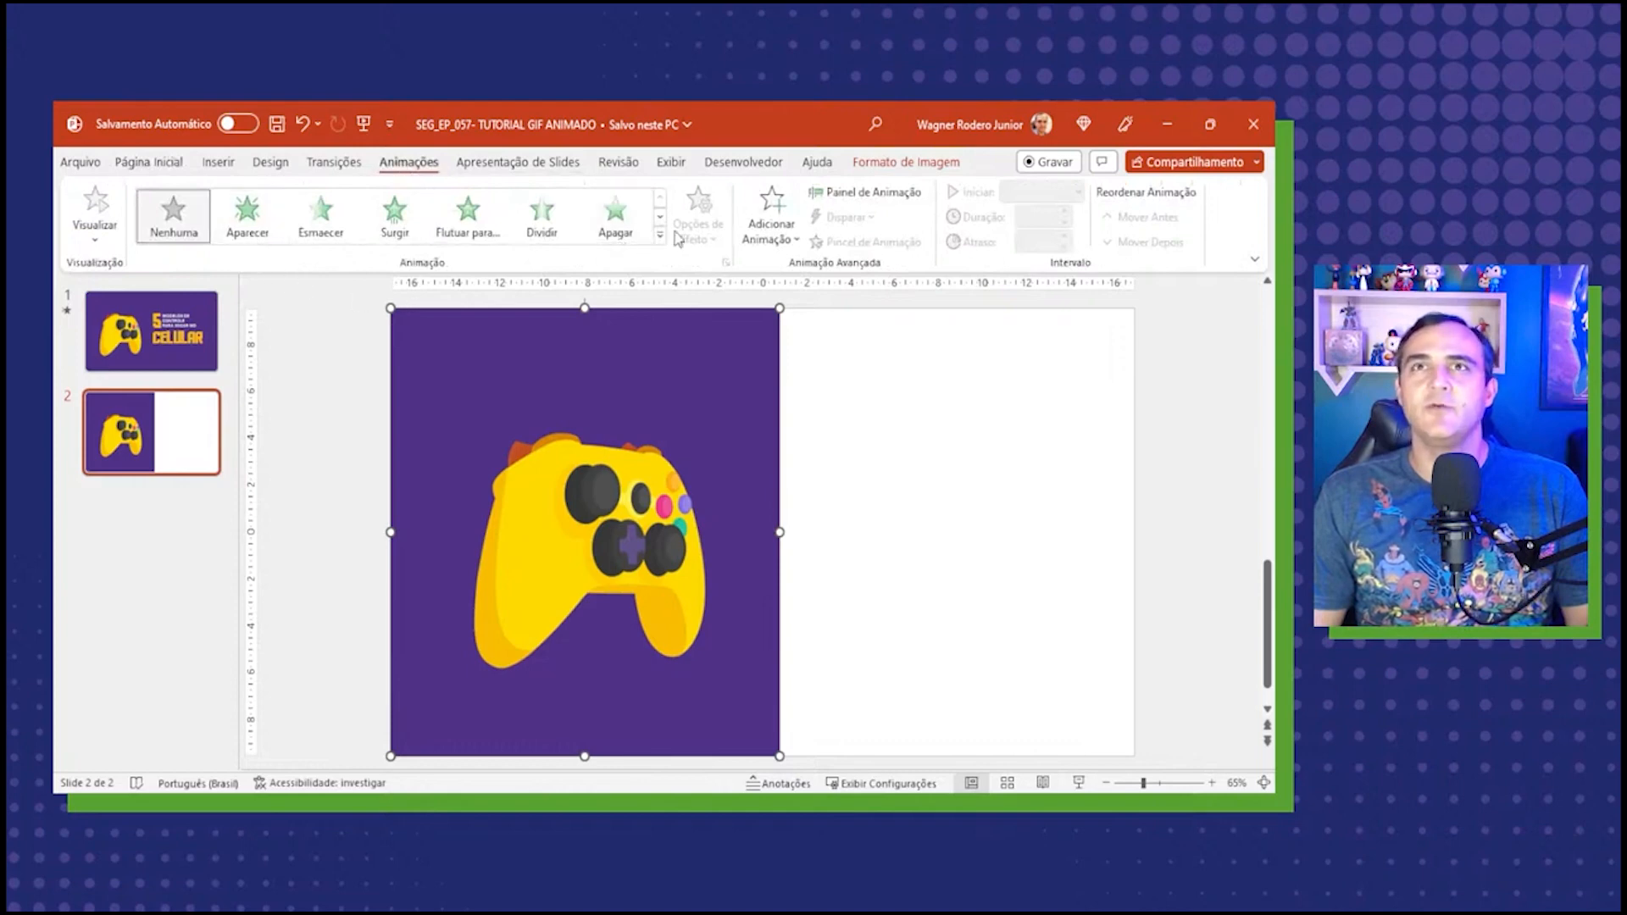
{"action": "left_click", "coordinate": [271, 230]}
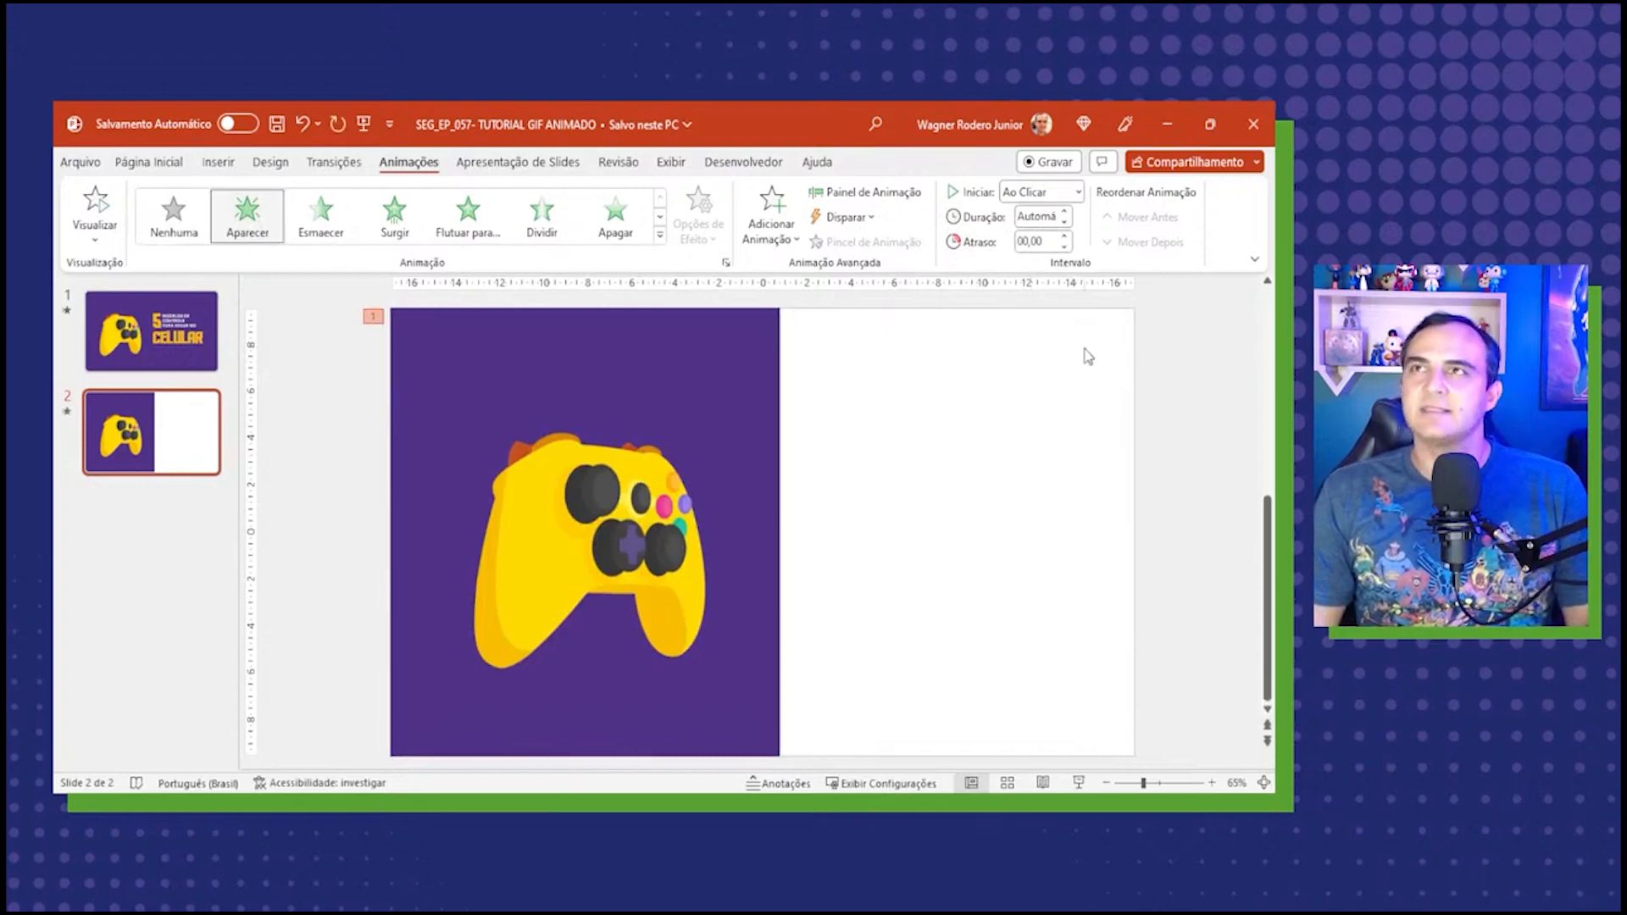
{"action": "left_click", "coordinate": [1065, 236]}
{"action": "left_click", "coordinate": [1065, 237]}
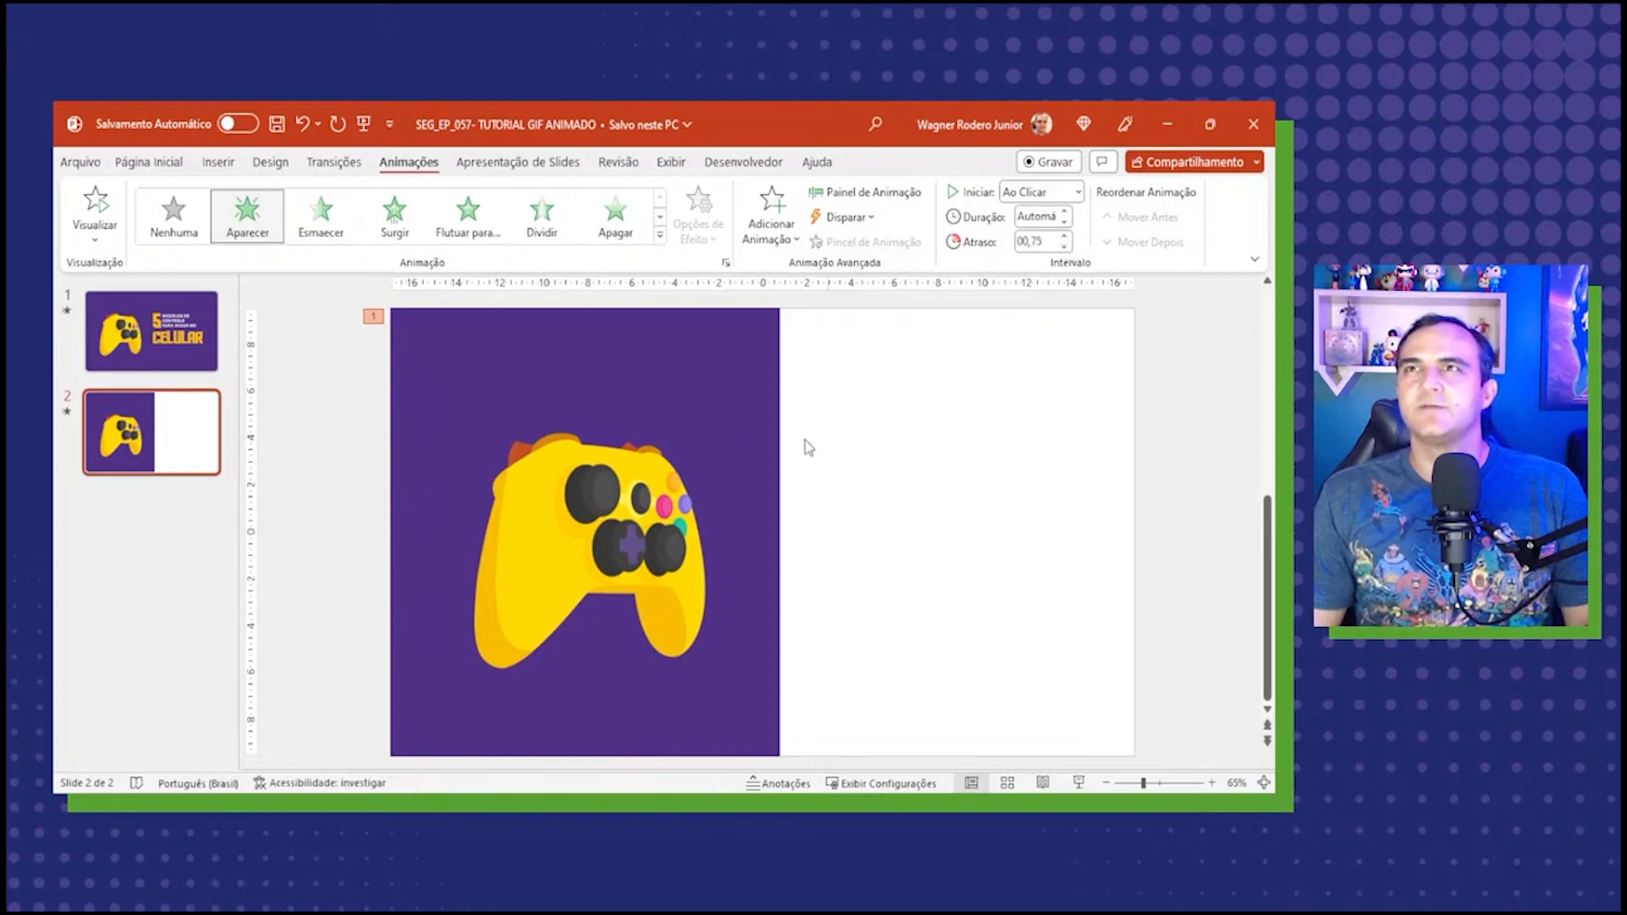
Set the static controller picture's animation on slide 2 to start Após o anterior and preview the slide in the slide show.
{"action": "left_click", "coordinate": [854, 437]}
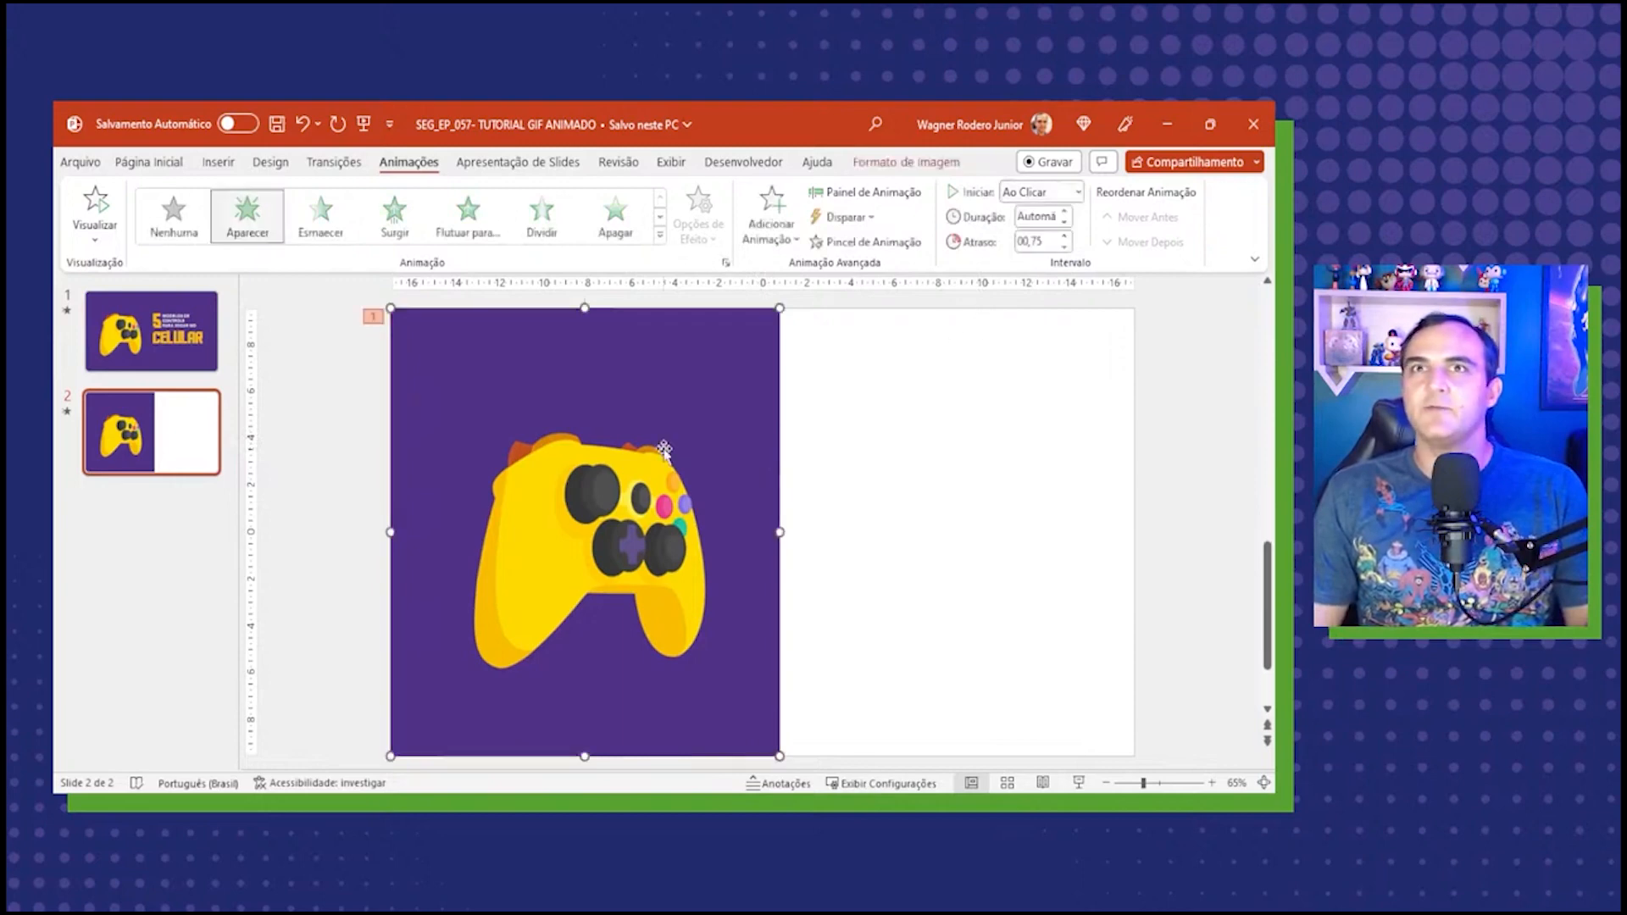
{"action": "left_click", "coordinate": [1078, 191]}
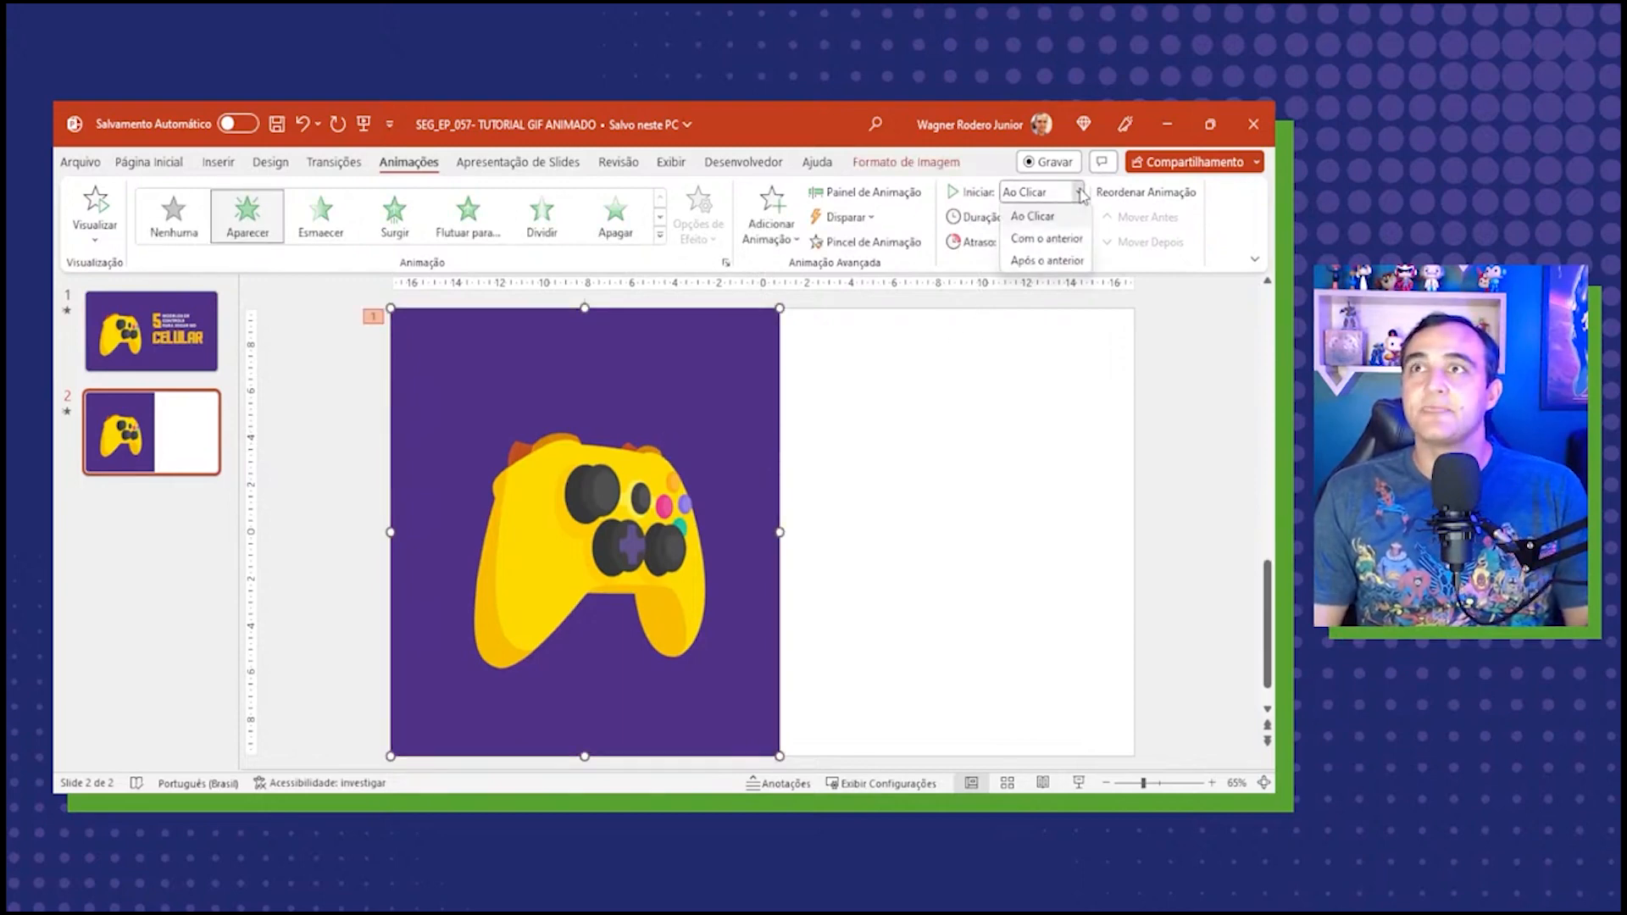
{"action": "left_click", "coordinate": [1049, 261]}
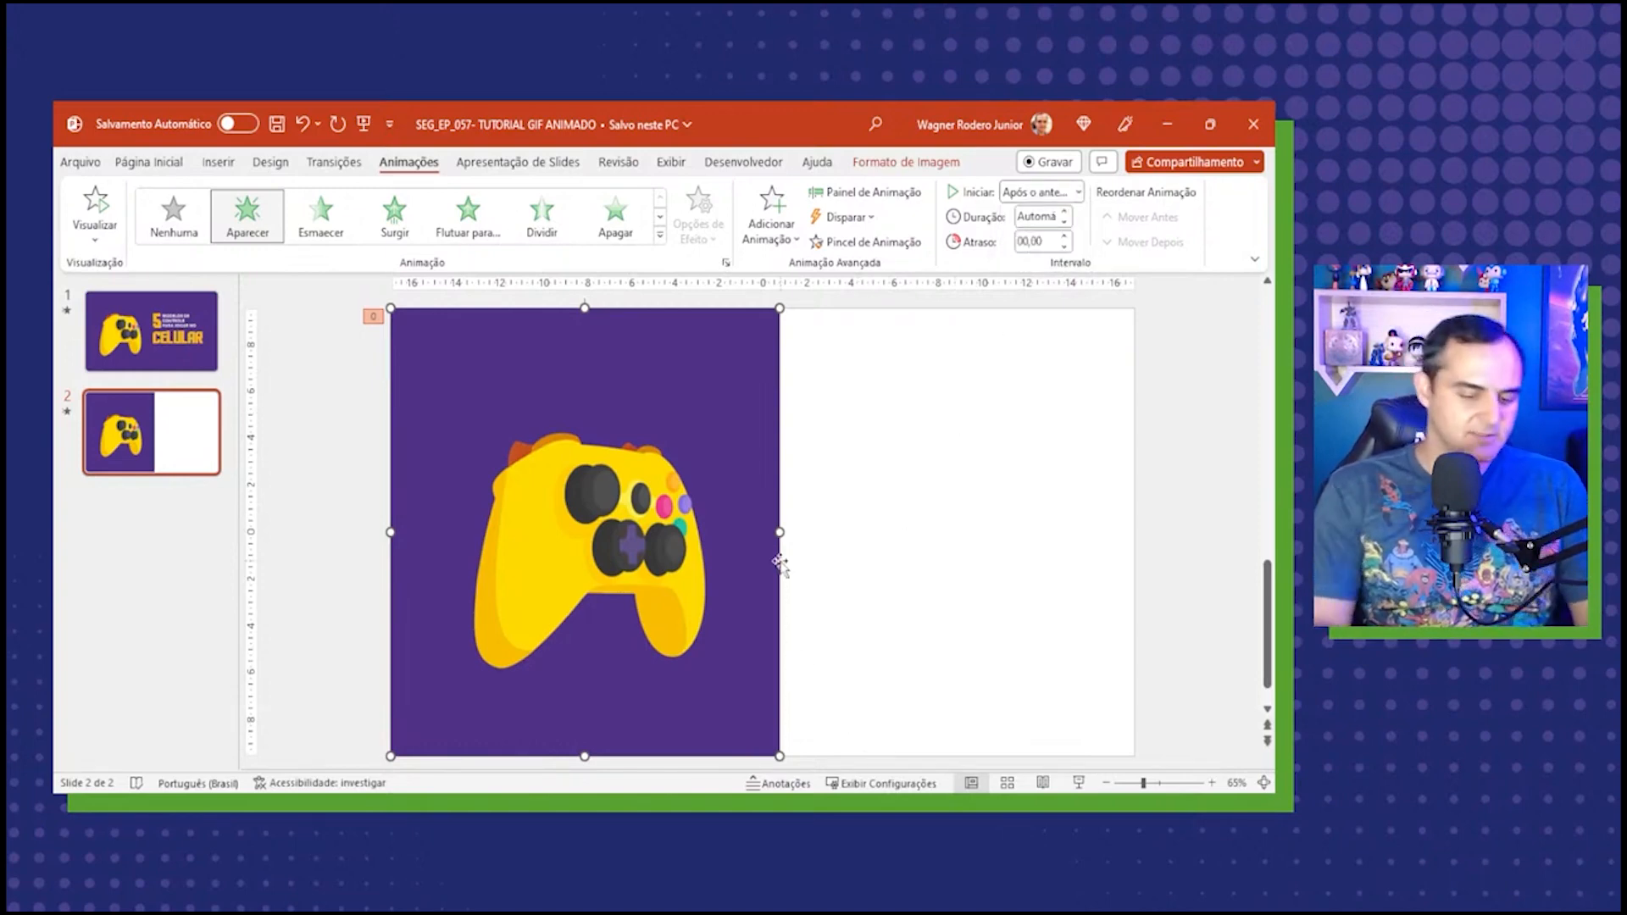
{"action": "key", "text": "shift+F5"}
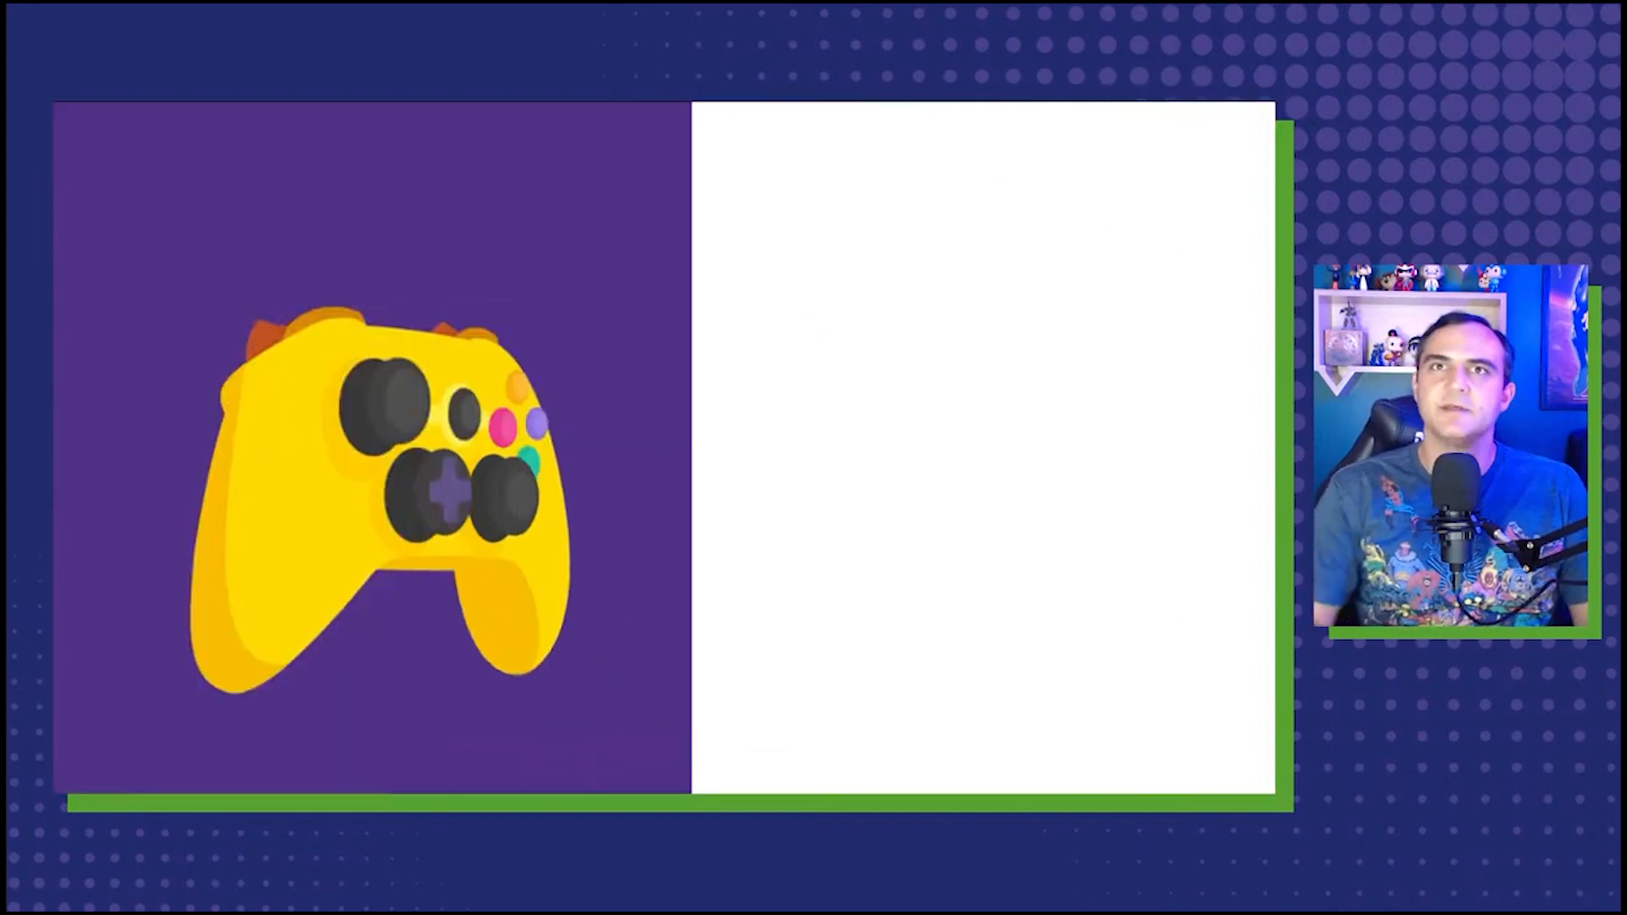
{"action": "key", "text": "Escape"}
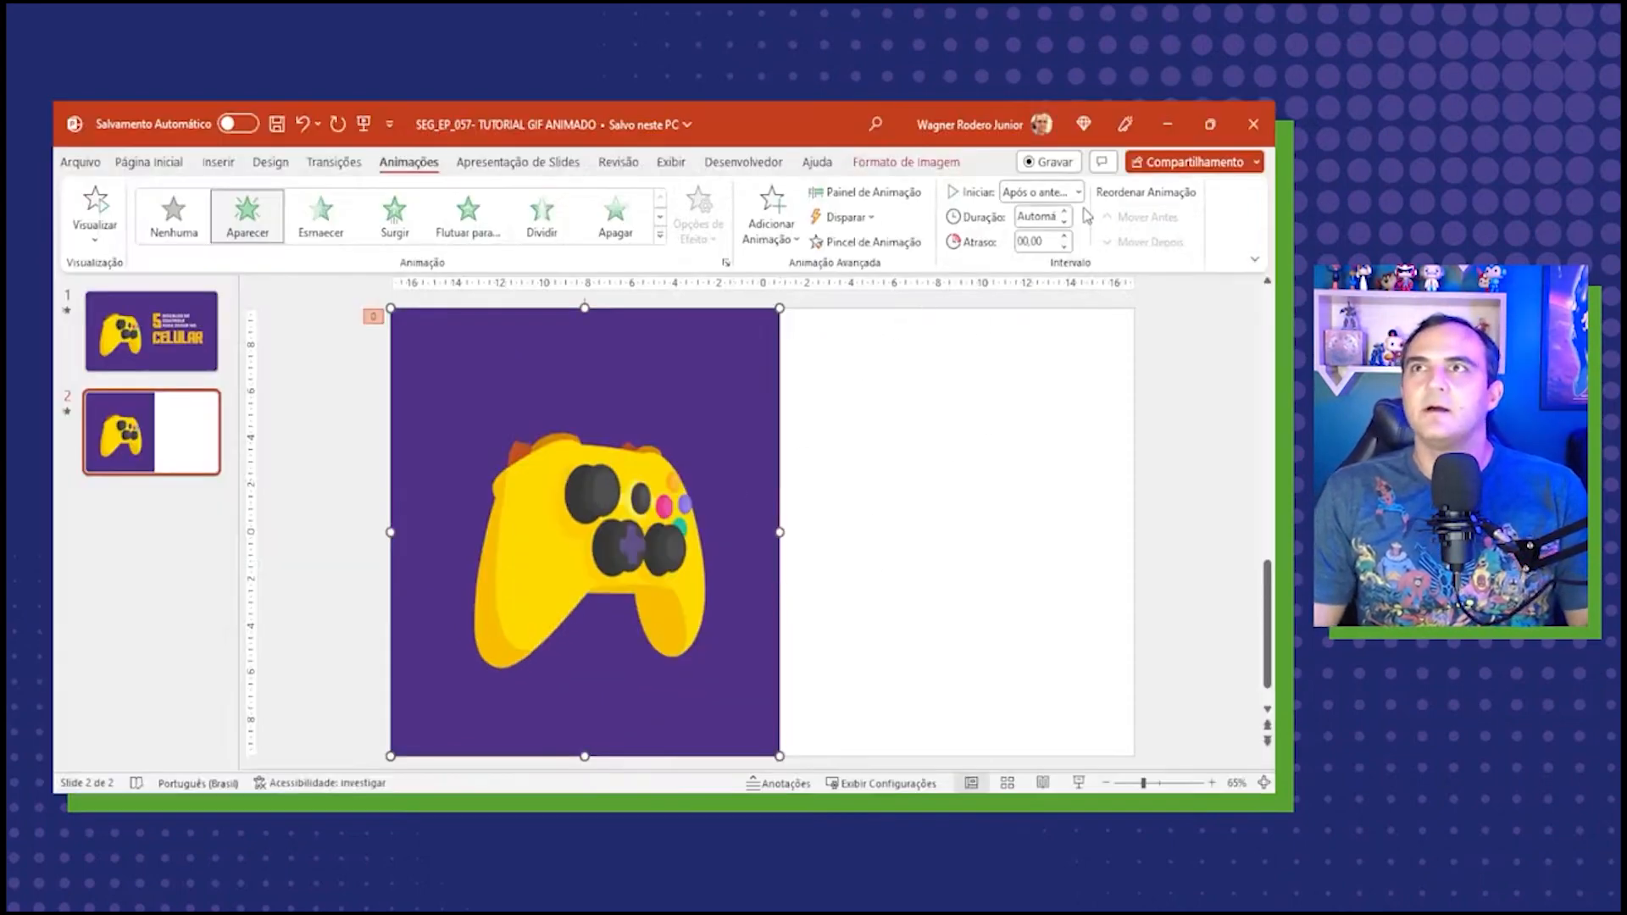
Set the static picture's animation to start Com o anterior with a delay of 00,75, and preview the slide.
{"action": "left_click", "coordinate": [1078, 192]}
{"action": "left_click", "coordinate": [1034, 217]}
{"action": "left_click", "coordinate": [1077, 192]}
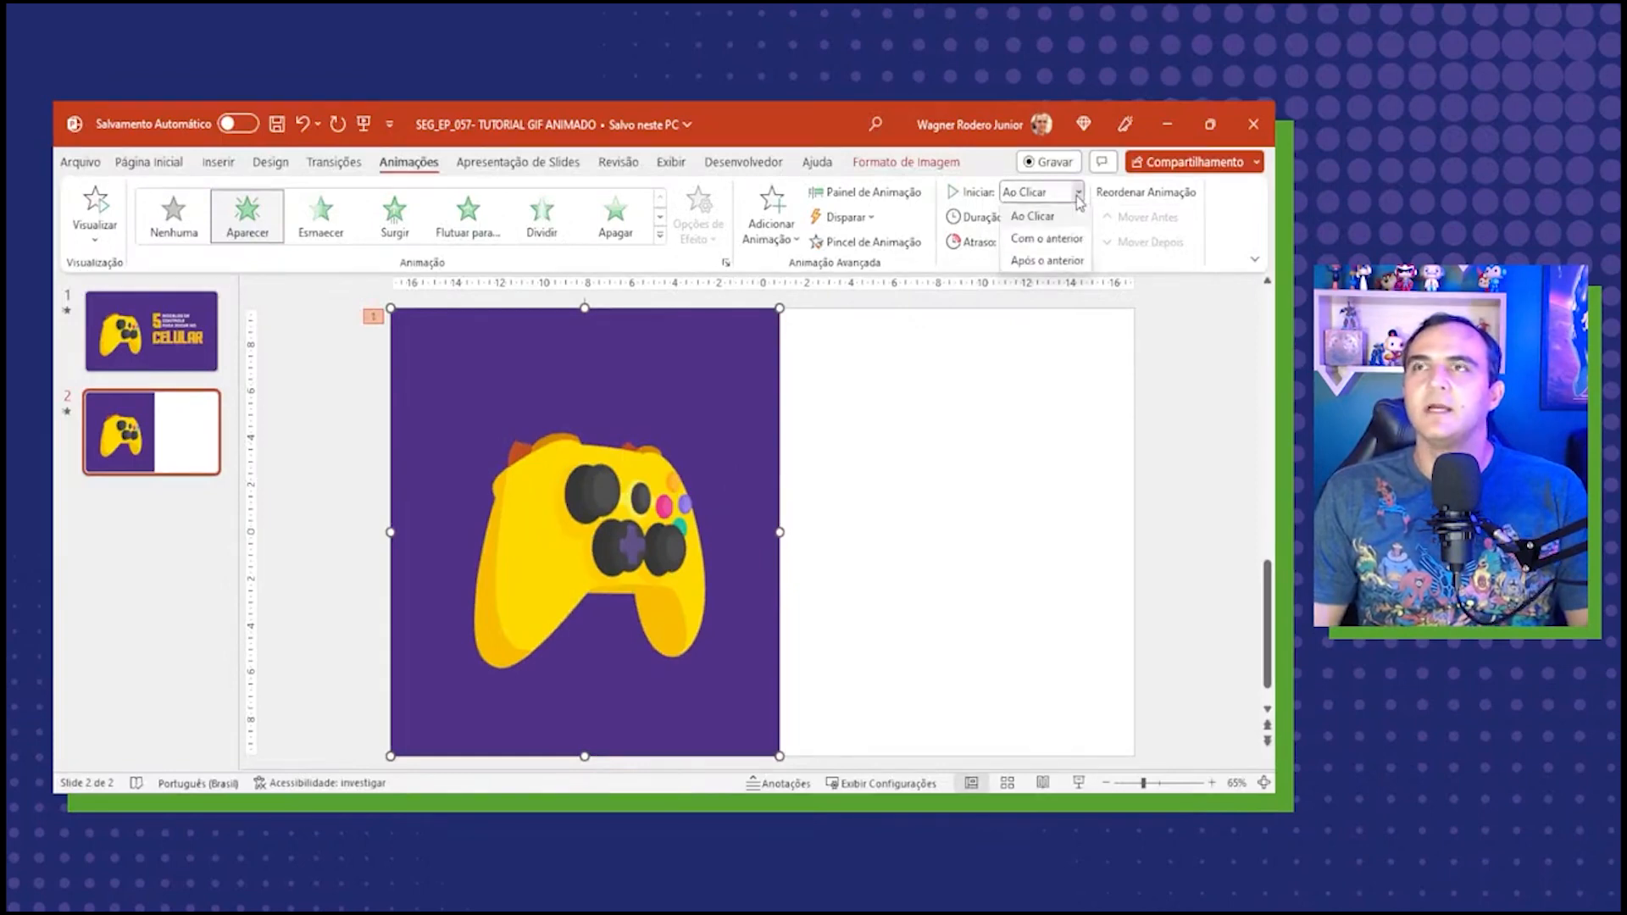
{"action": "left_click", "coordinate": [1048, 239]}
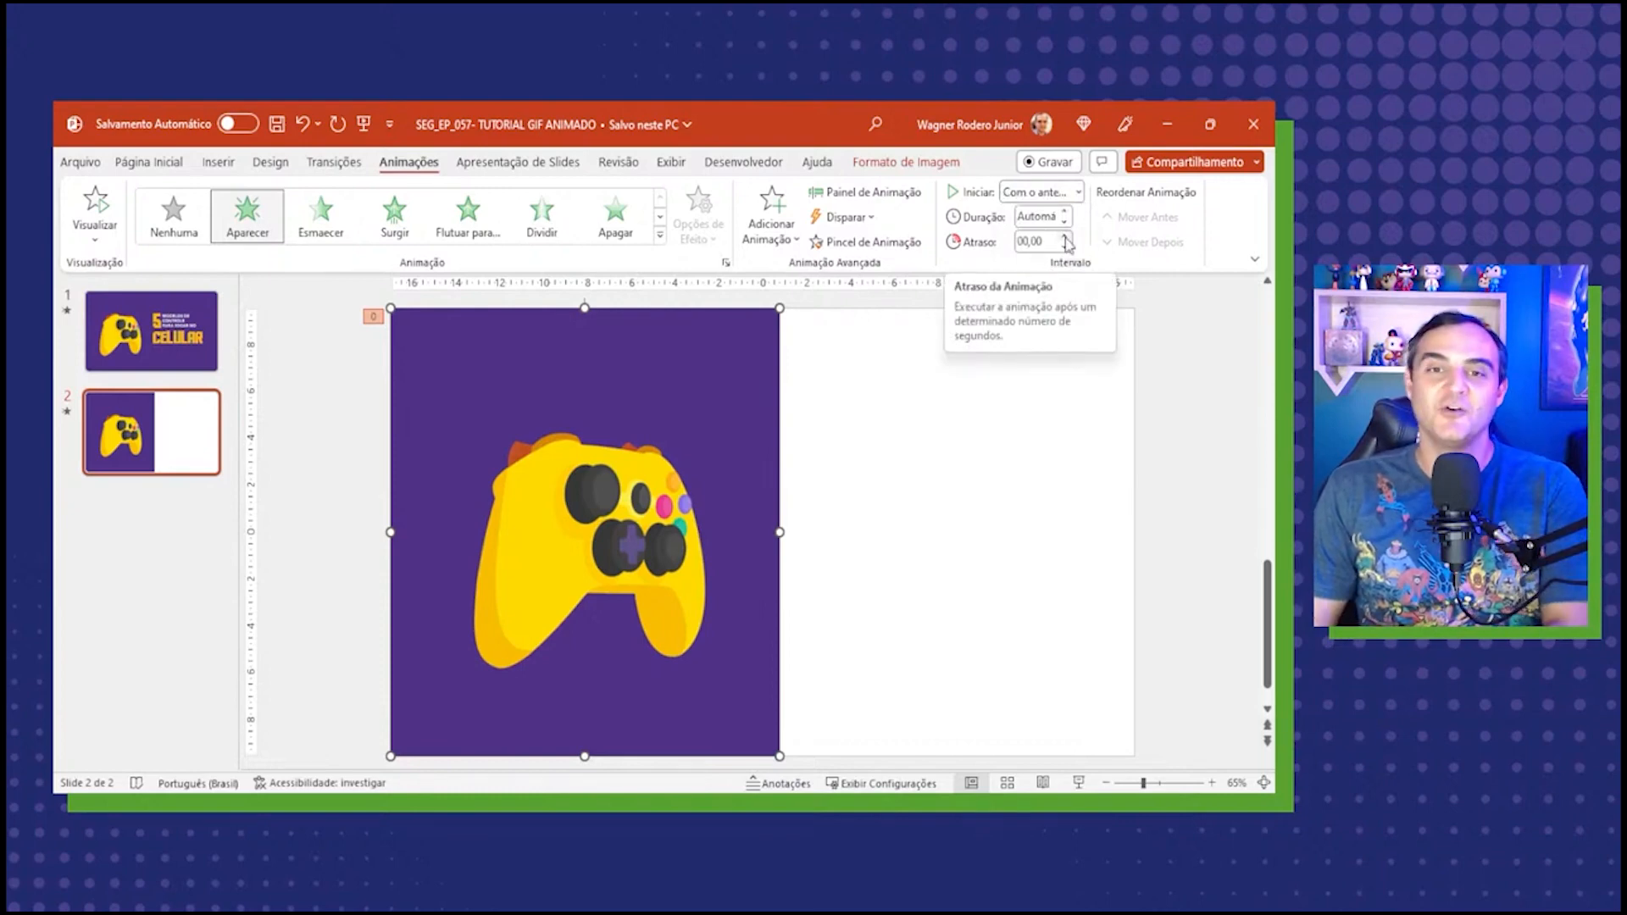
{"action": "left_click", "coordinate": [1065, 238]}
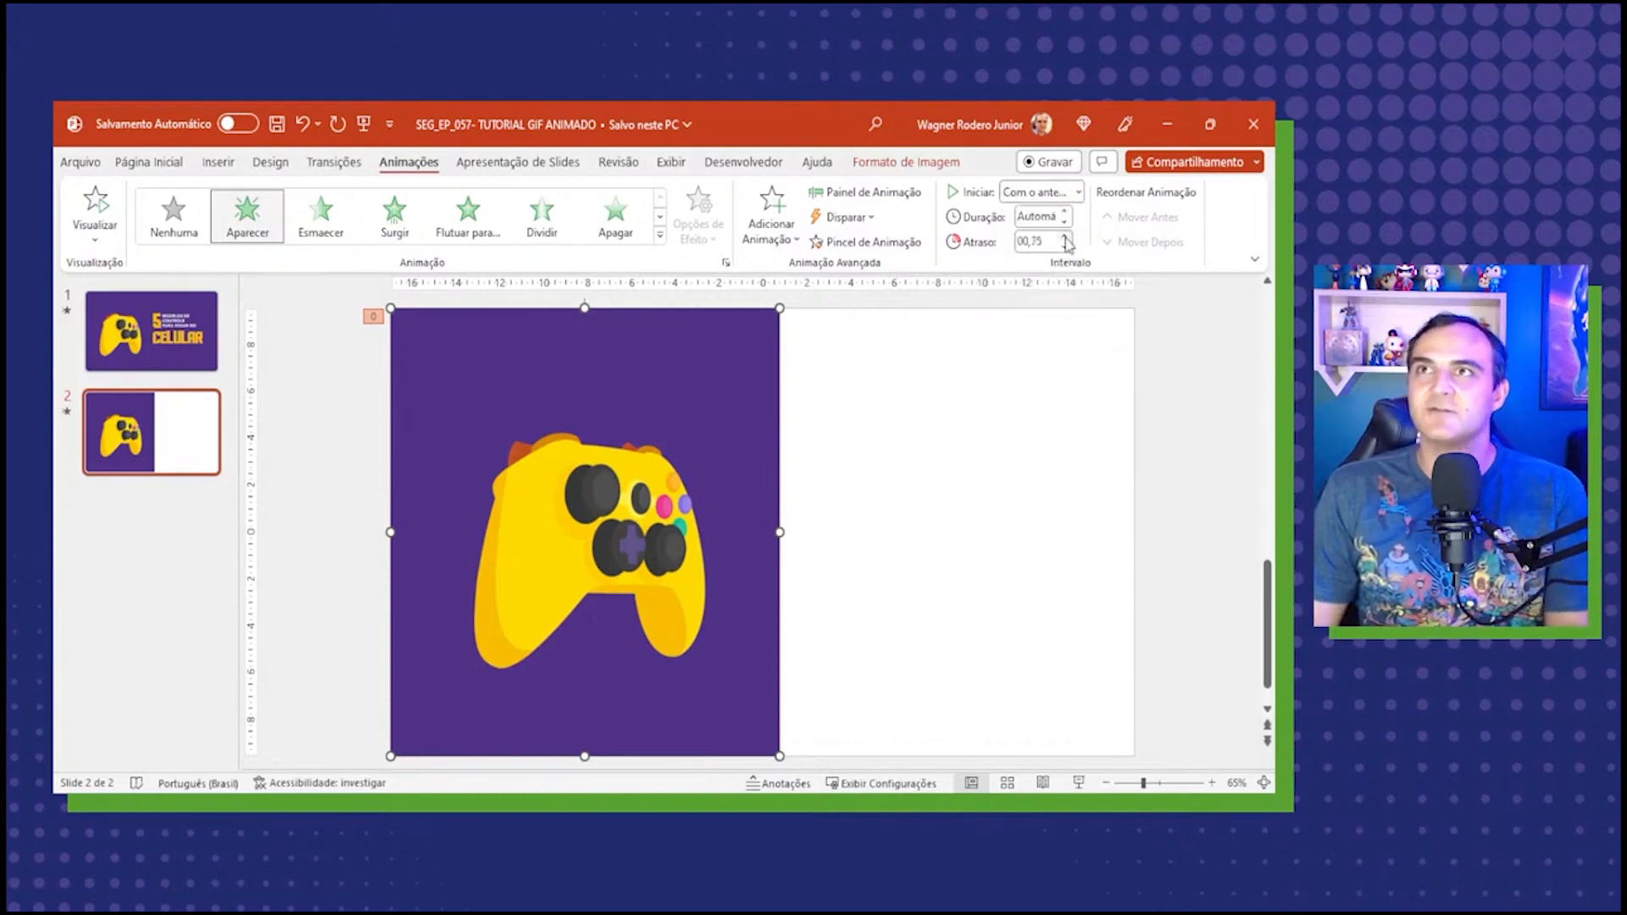
{"action": "left_click", "coordinate": [892, 448]}
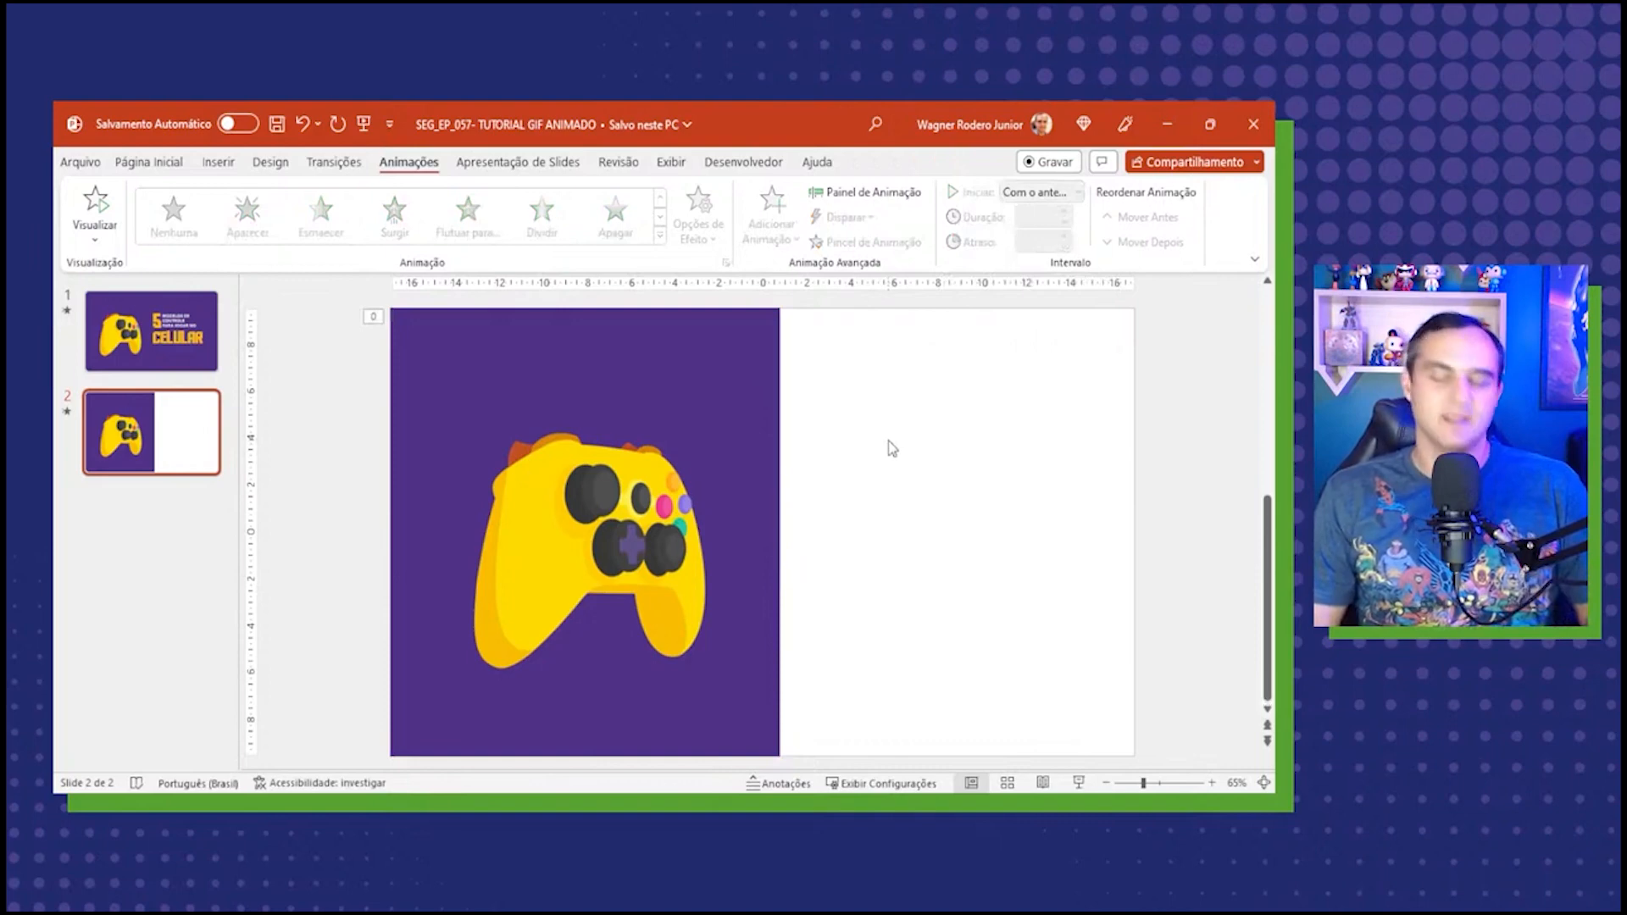
{"action": "key", "text": "shift+F5"}
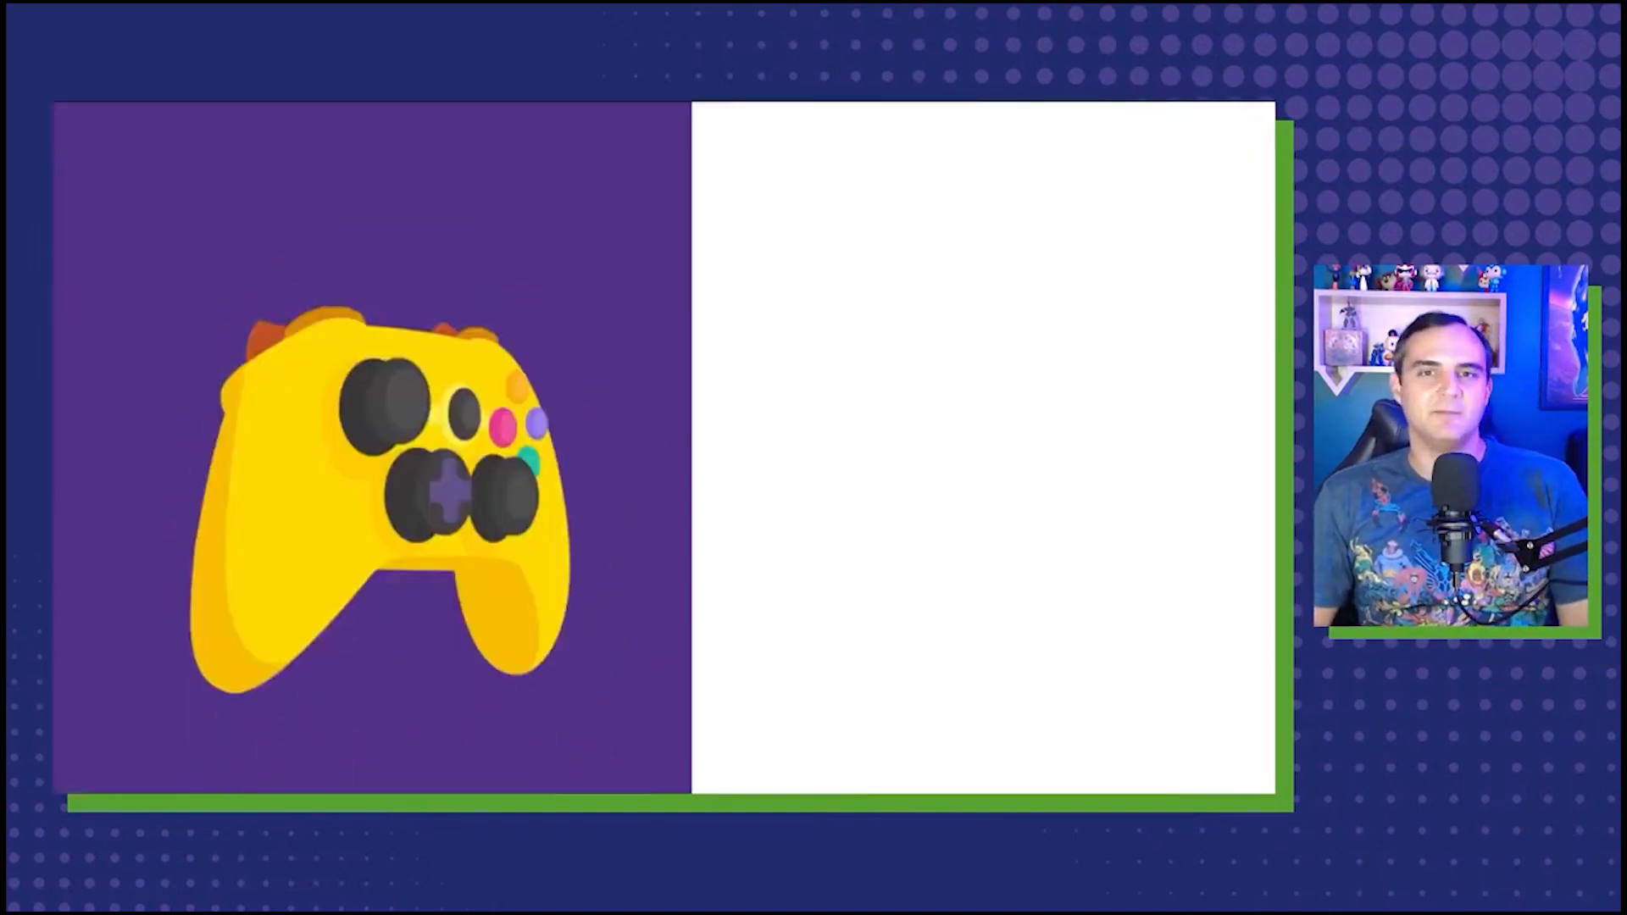
{"action": "key", "text": "Escape"}
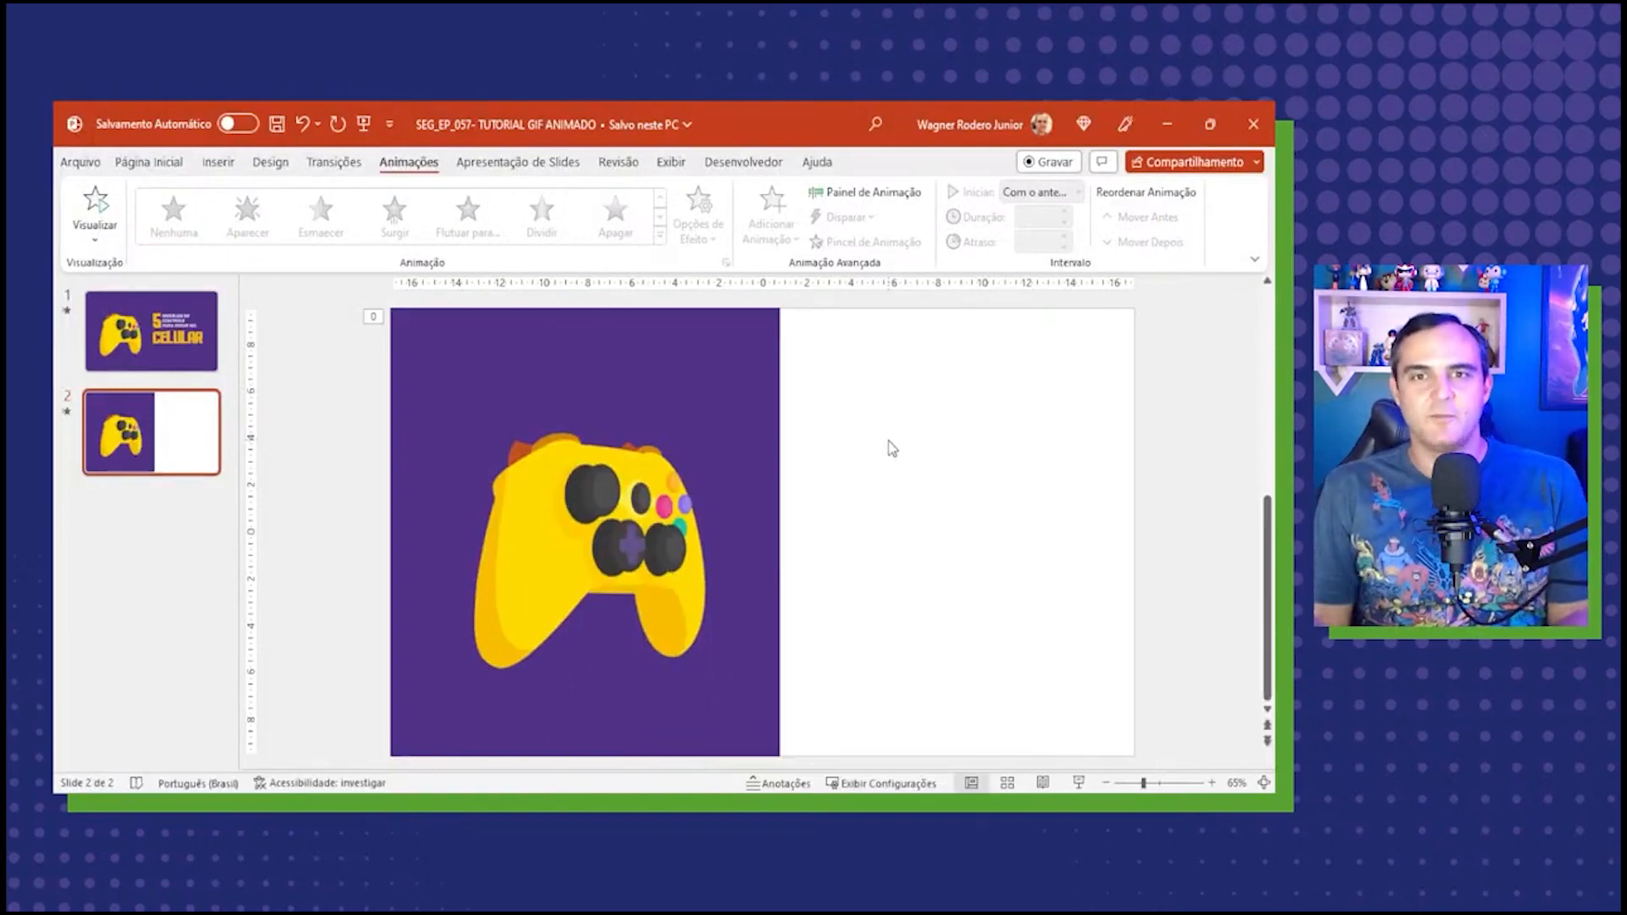
Check the delay of slide 1's controller animation, set the static picture's delay on slide 2 to 03,75, and preview the slide.
{"action": "left_click", "coordinate": [150, 349]}
{"action": "left_click", "coordinate": [545, 419]}
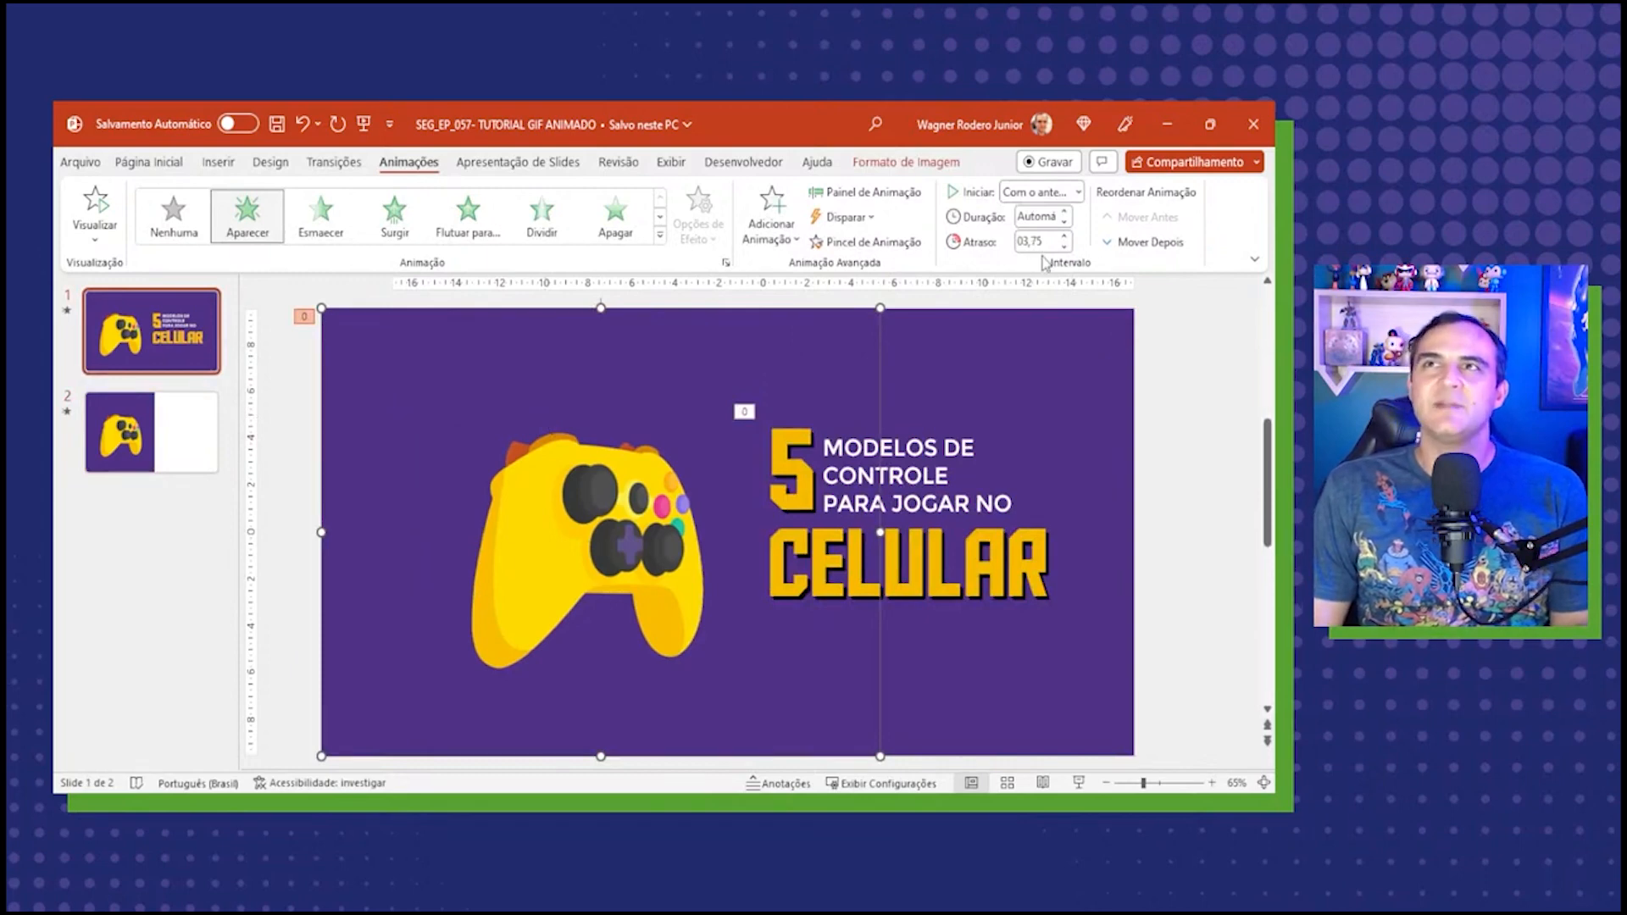
{"action": "left_click", "coordinate": [147, 462]}
{"action": "left_click", "coordinate": [750, 440]}
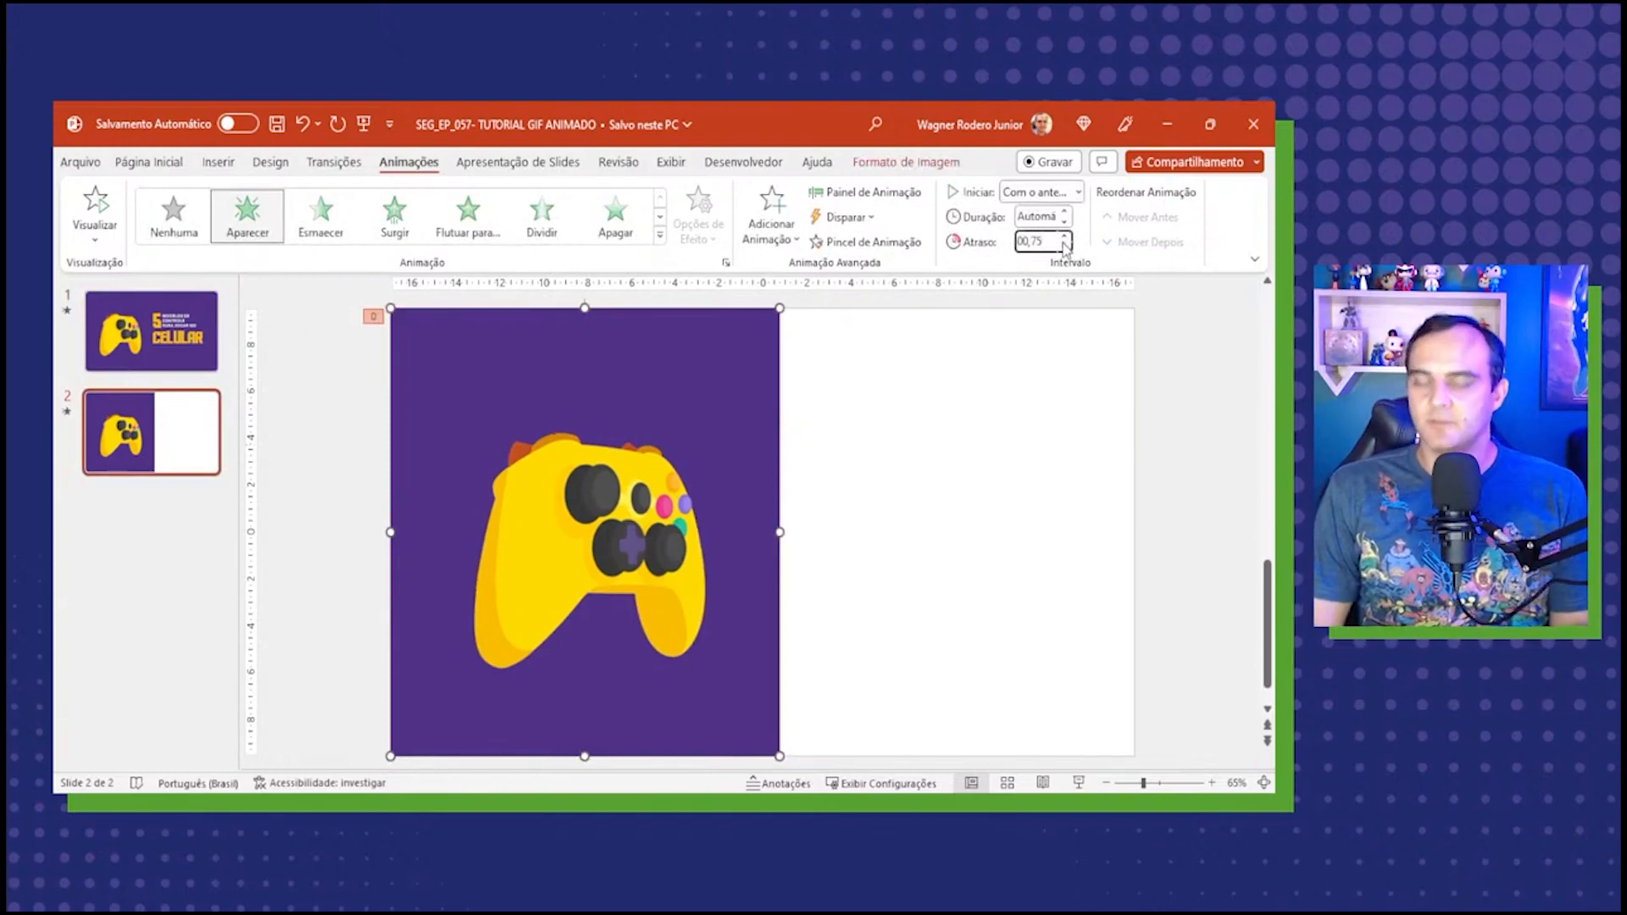
{"action": "key", "text": "BackSpace"}
{"action": "key", "text": "BackSpace"}
{"action": "key", "text": "BackSpace"}
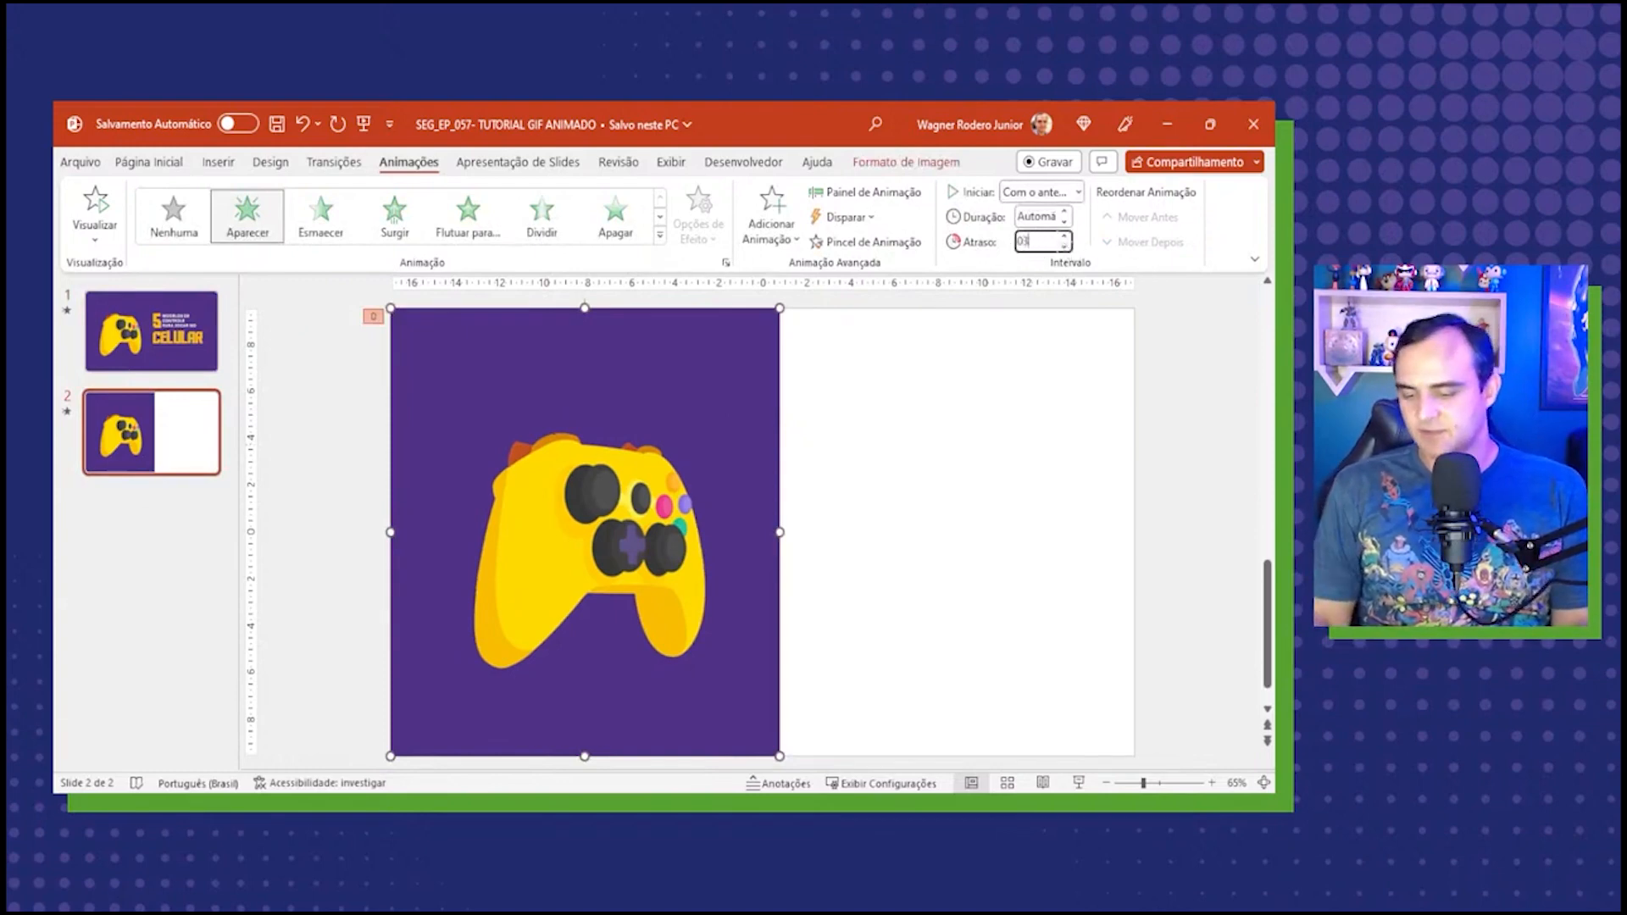
{"action": "key", "text": "Tab"}
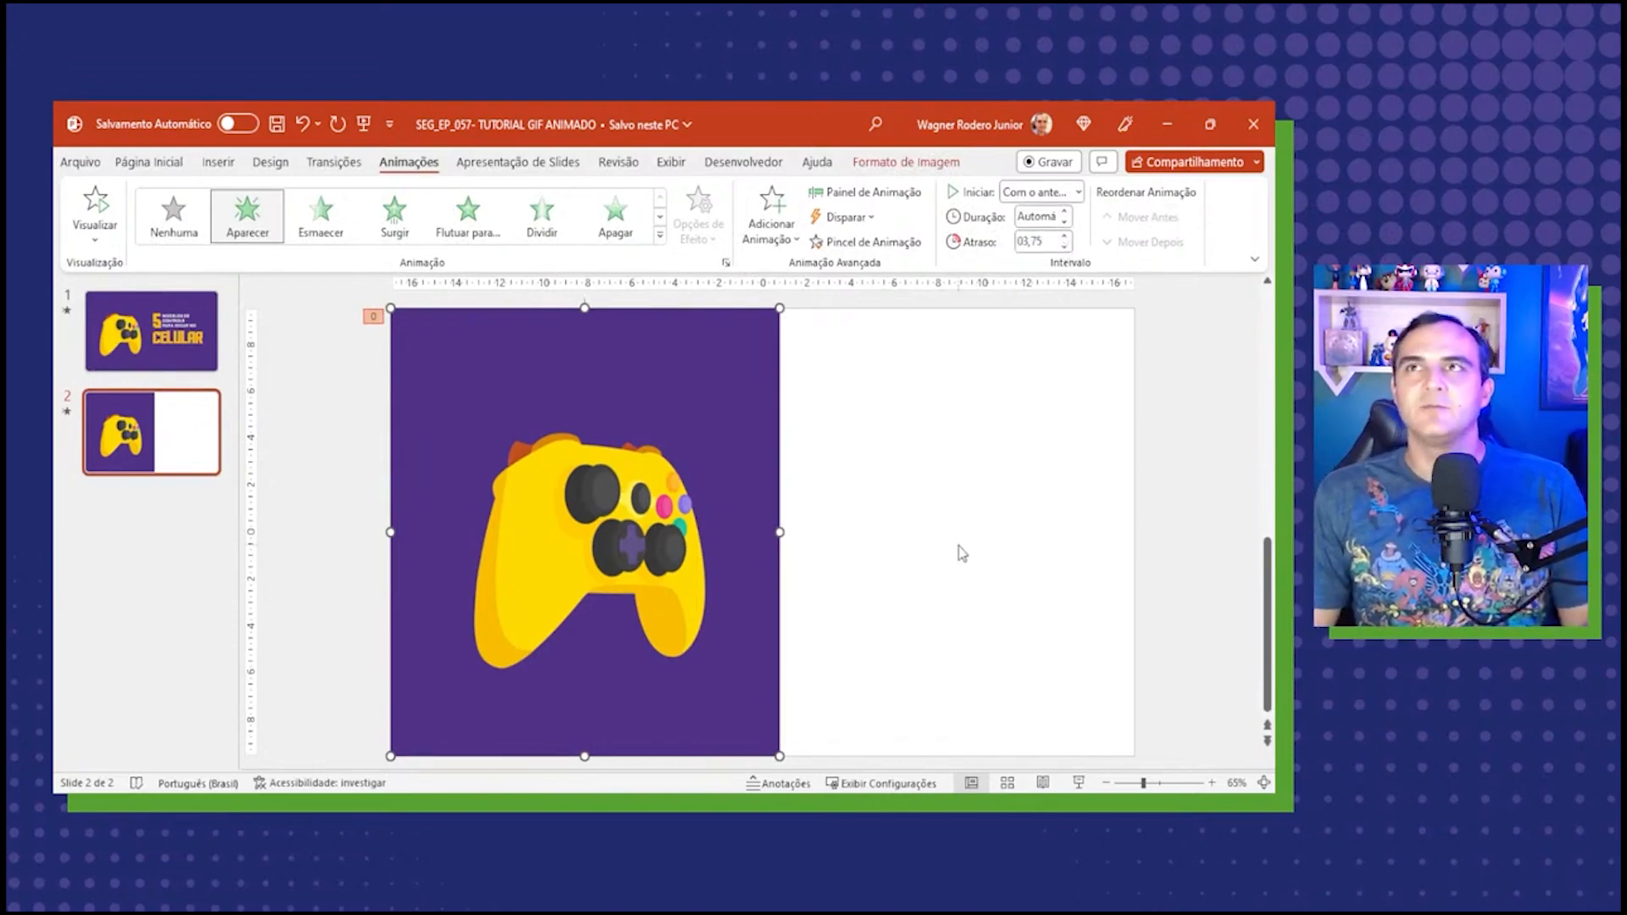
{"action": "left_click", "coordinate": [962, 553]}
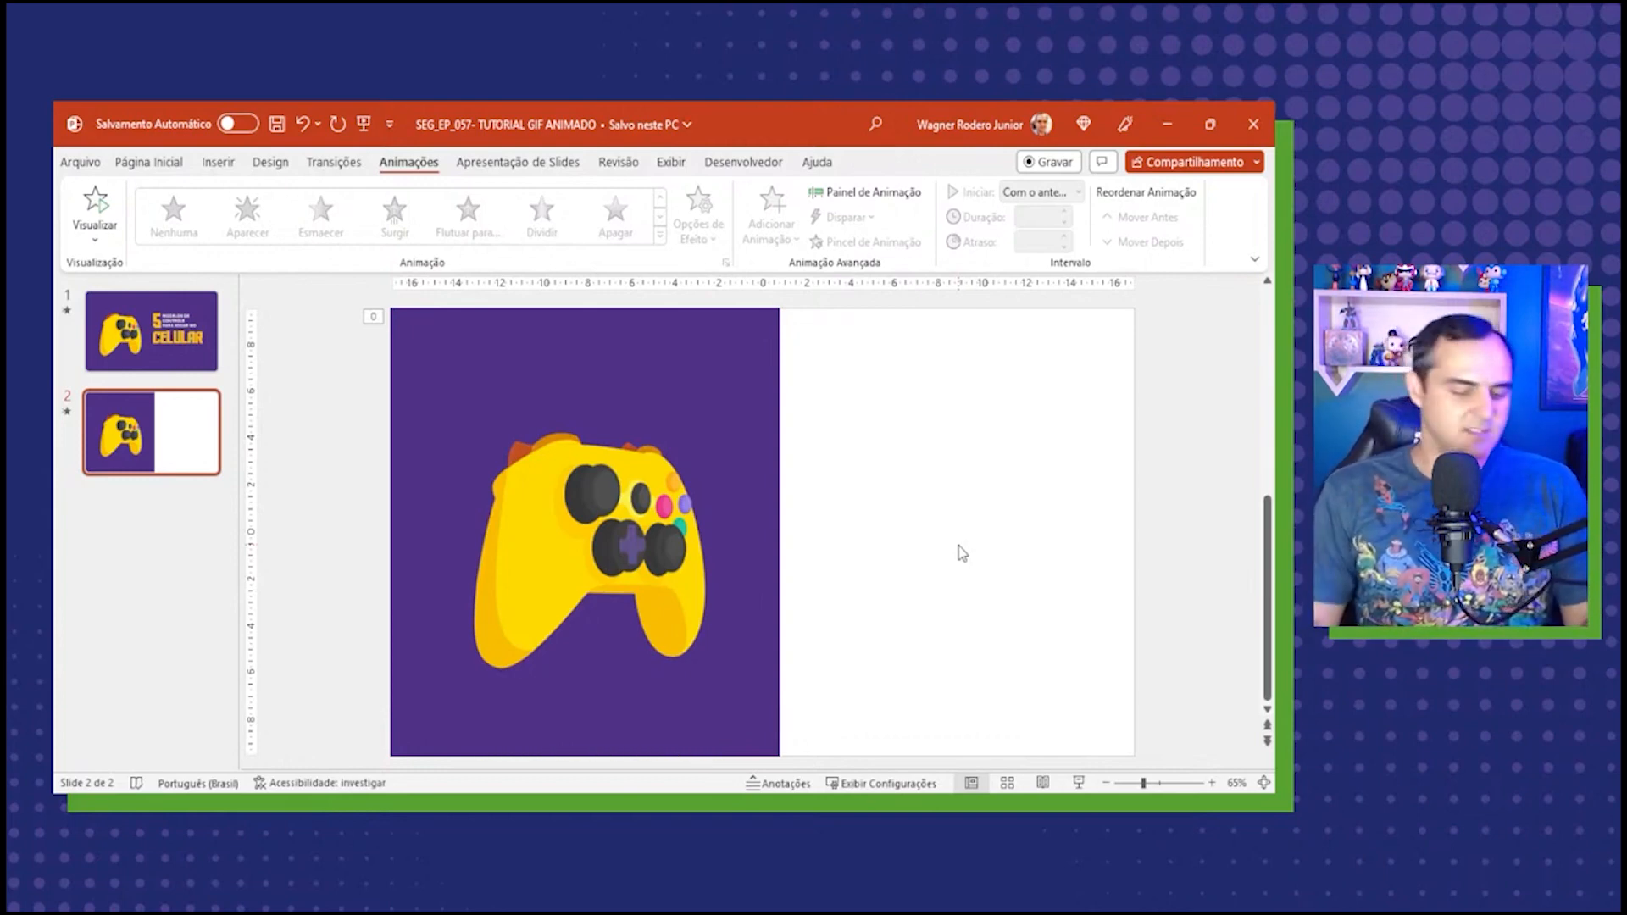
{"action": "key", "text": "shift+F5"}
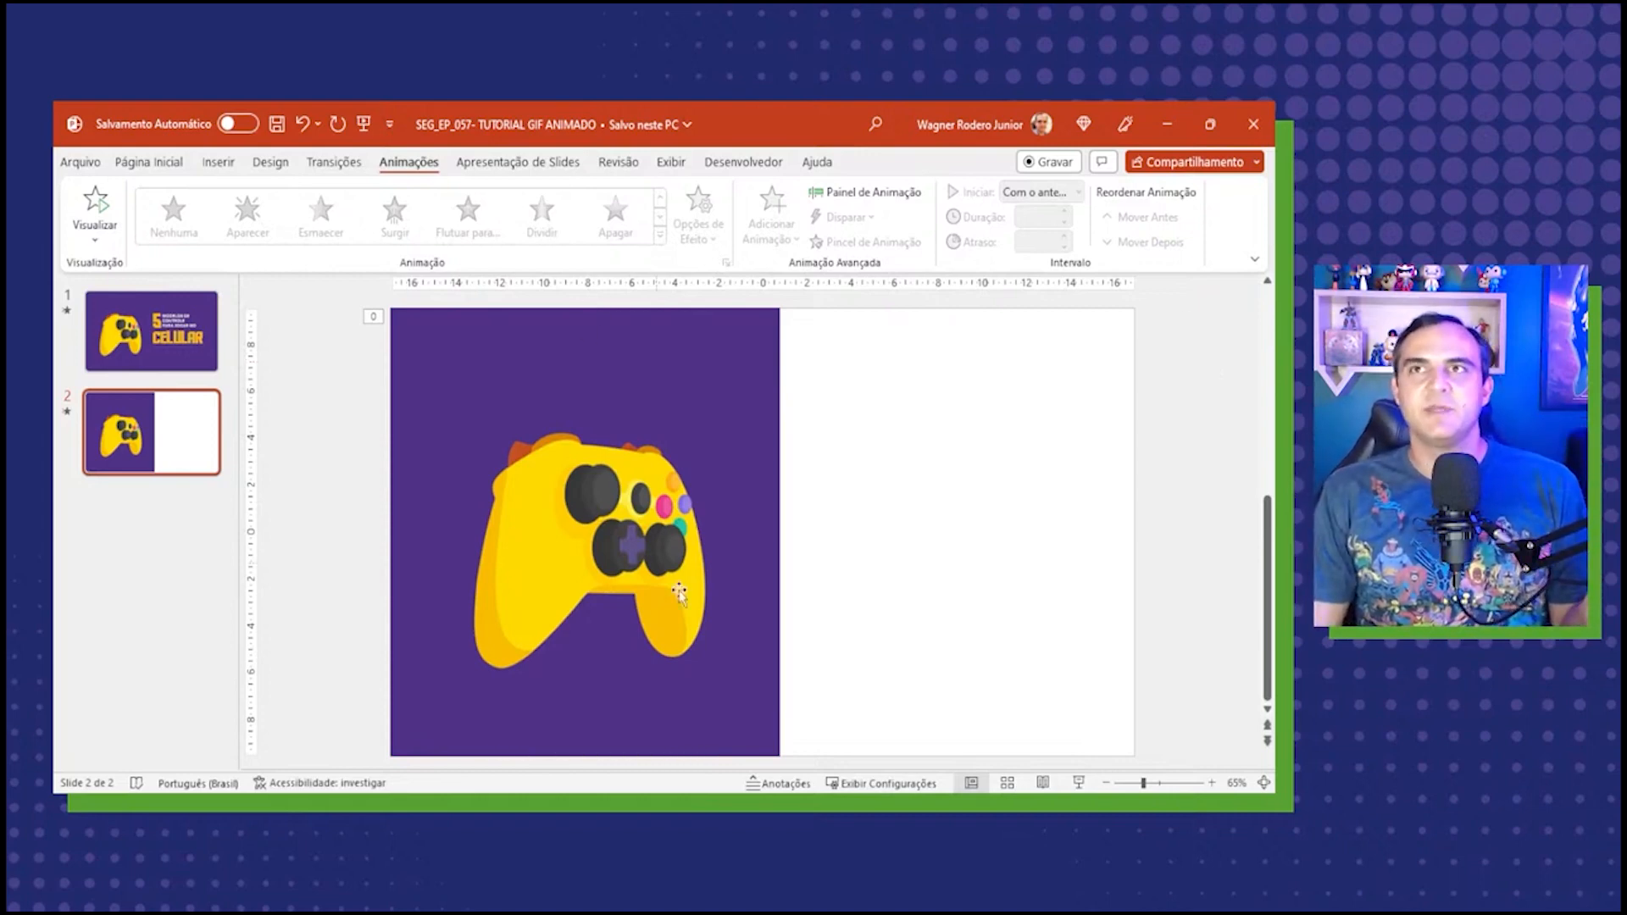
Fill slide 2's background with the purple sampled by eyedropper from the controller picture, and preview the slide.
{"action": "right_click", "coordinate": [970, 382]}
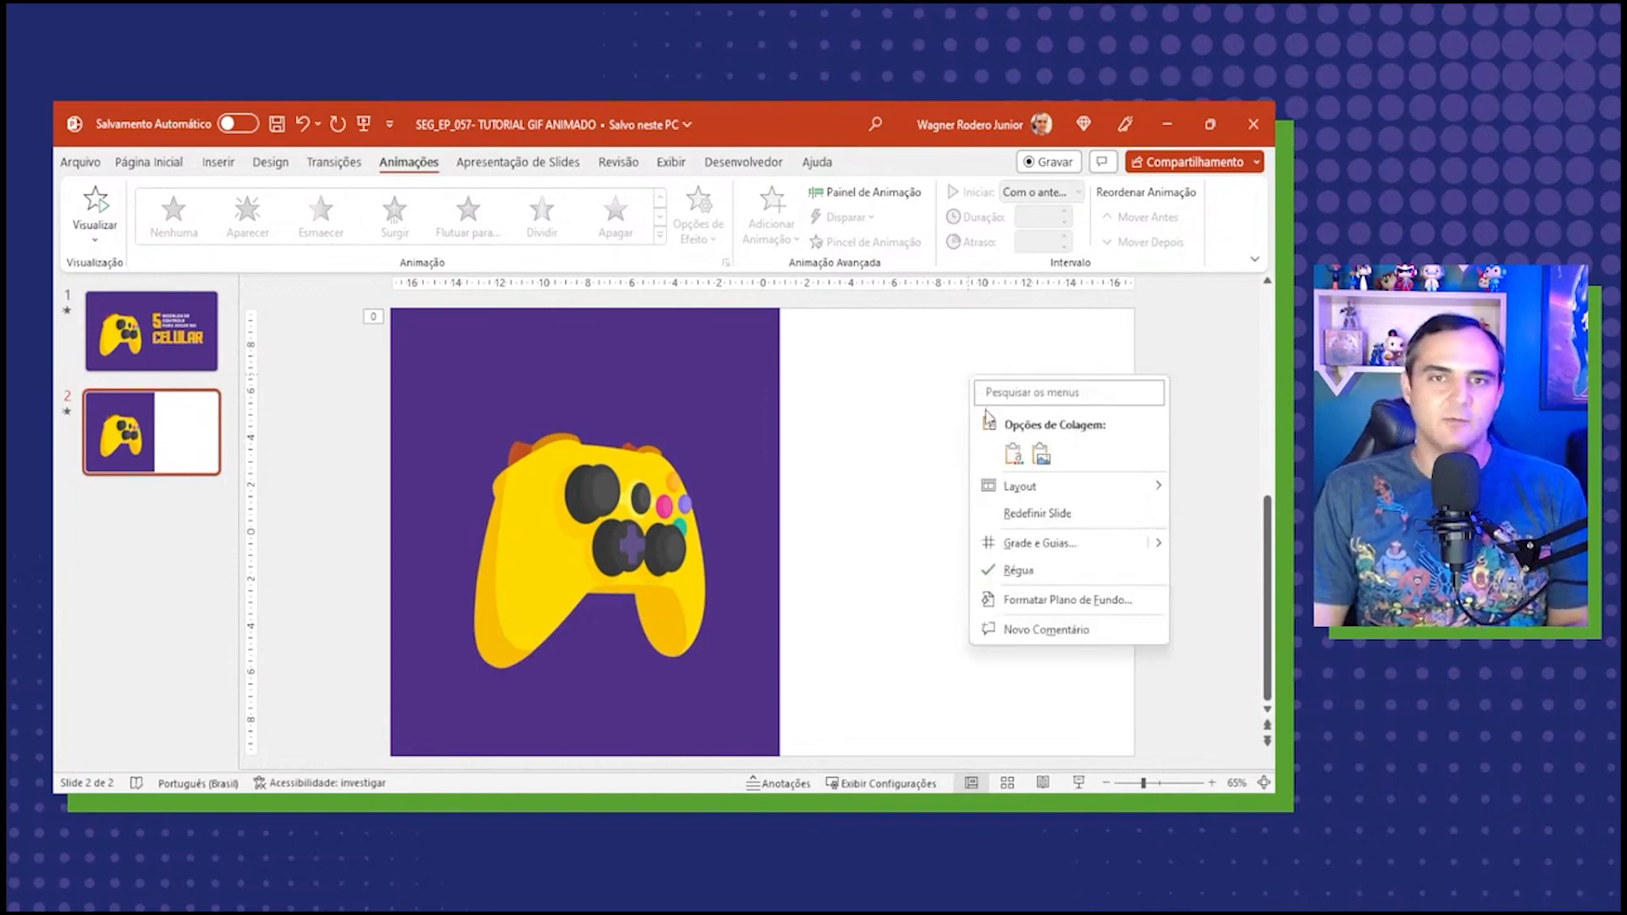
{"action": "left_click", "coordinate": [1051, 600]}
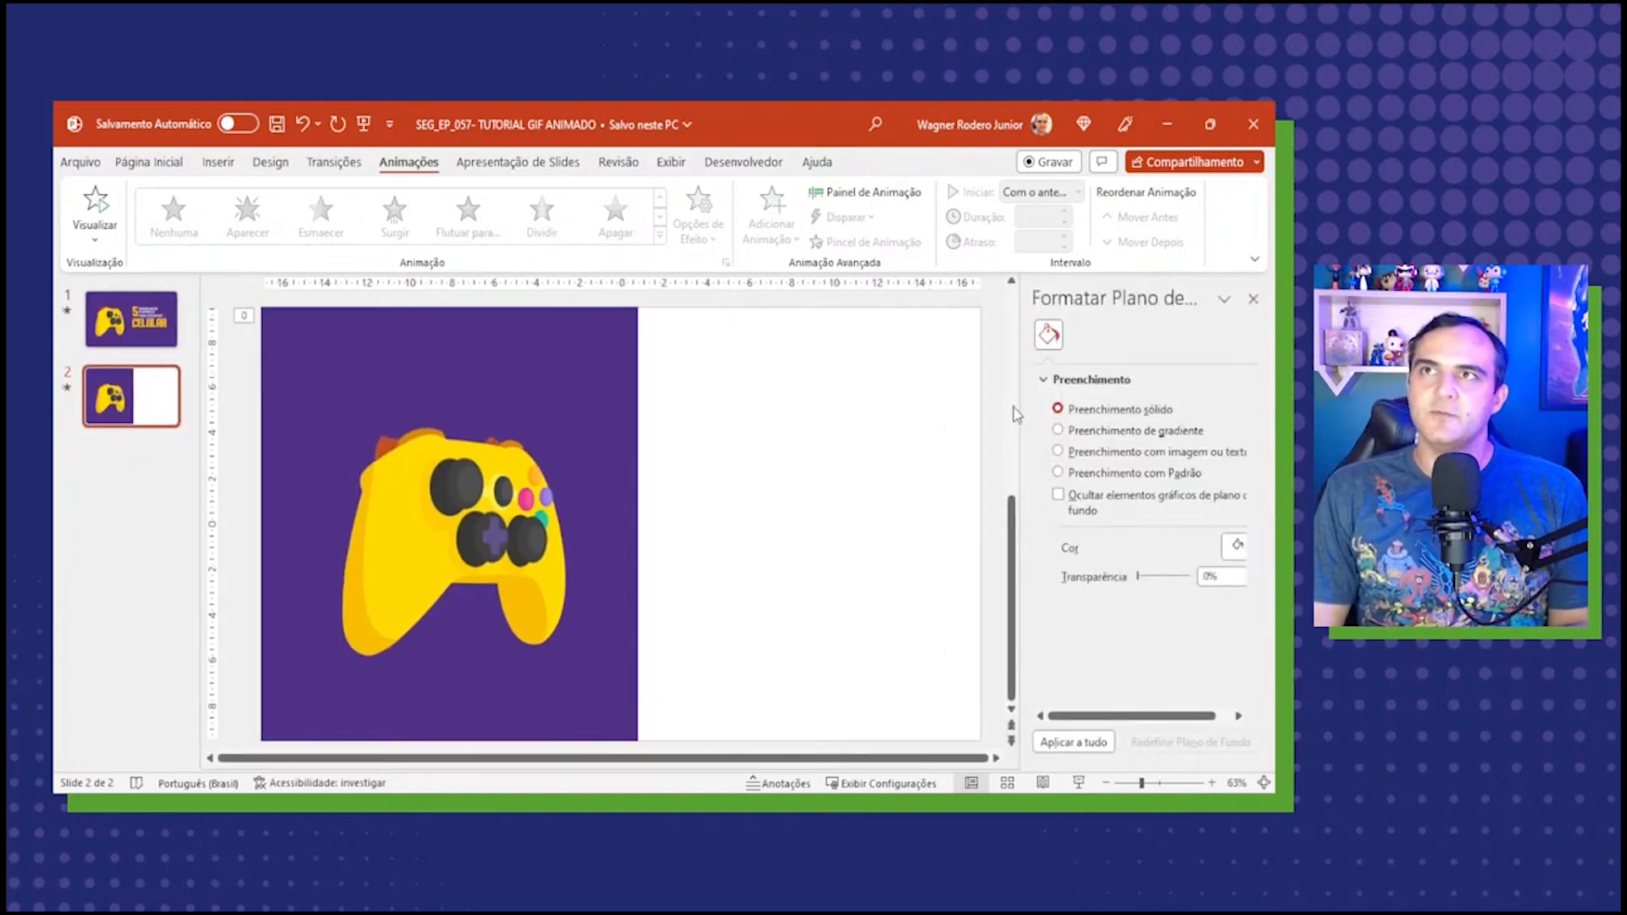
{"action": "left_click_drag", "start_coordinate": [1027, 404], "coordinate": [966, 405]}
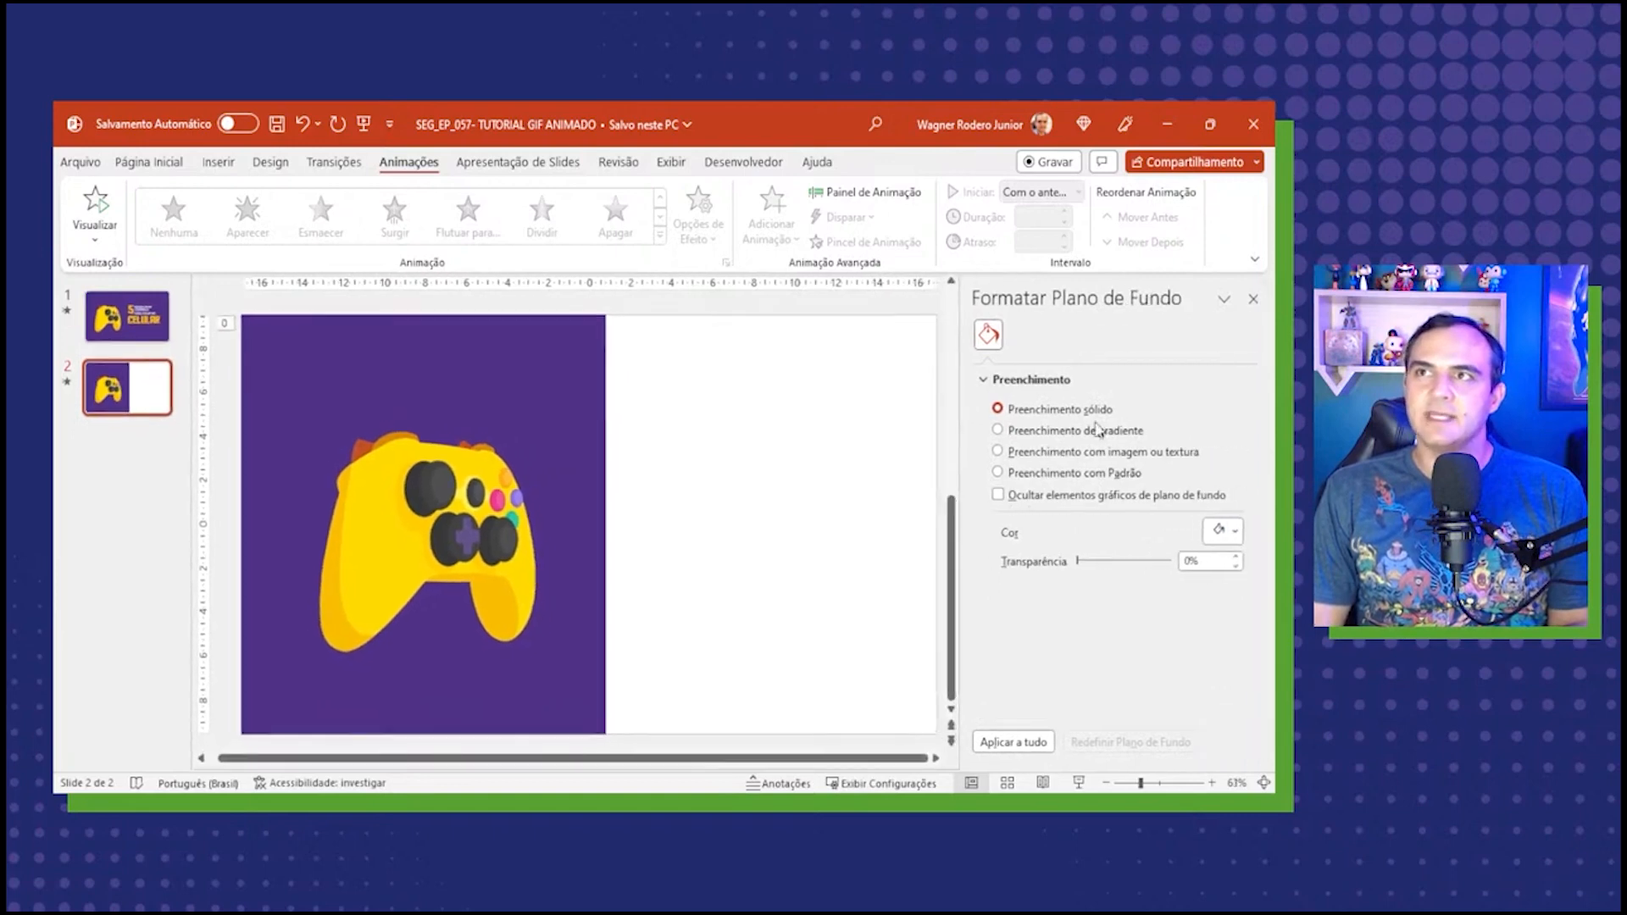
{"action": "left_click", "coordinate": [1235, 532]}
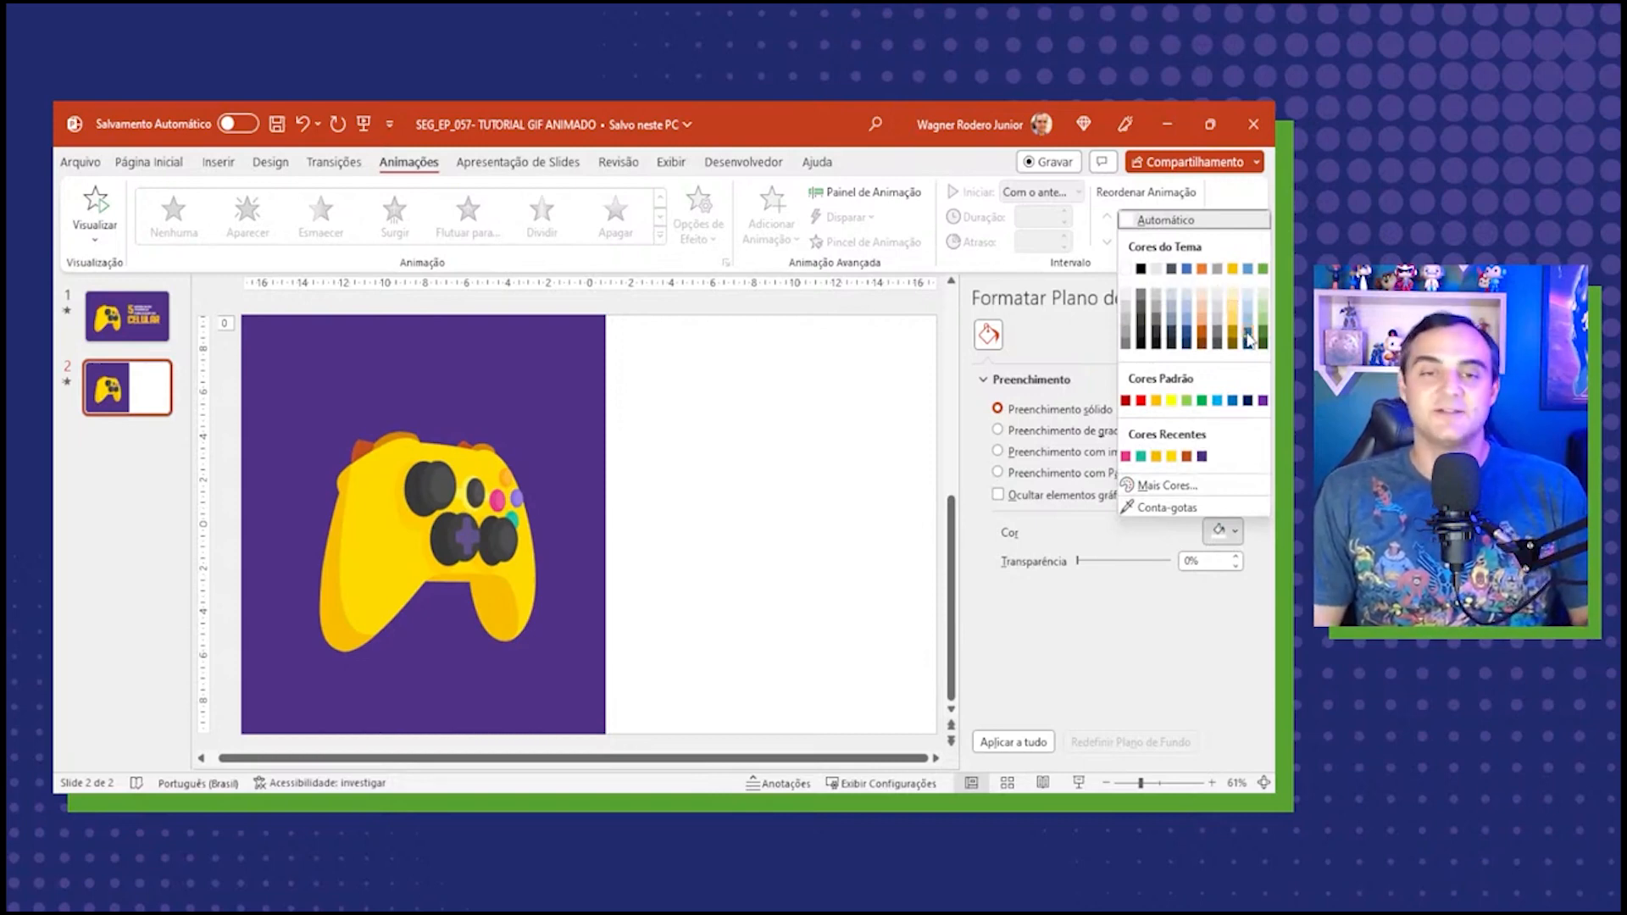
{"action": "left_click", "coordinate": [1187, 511]}
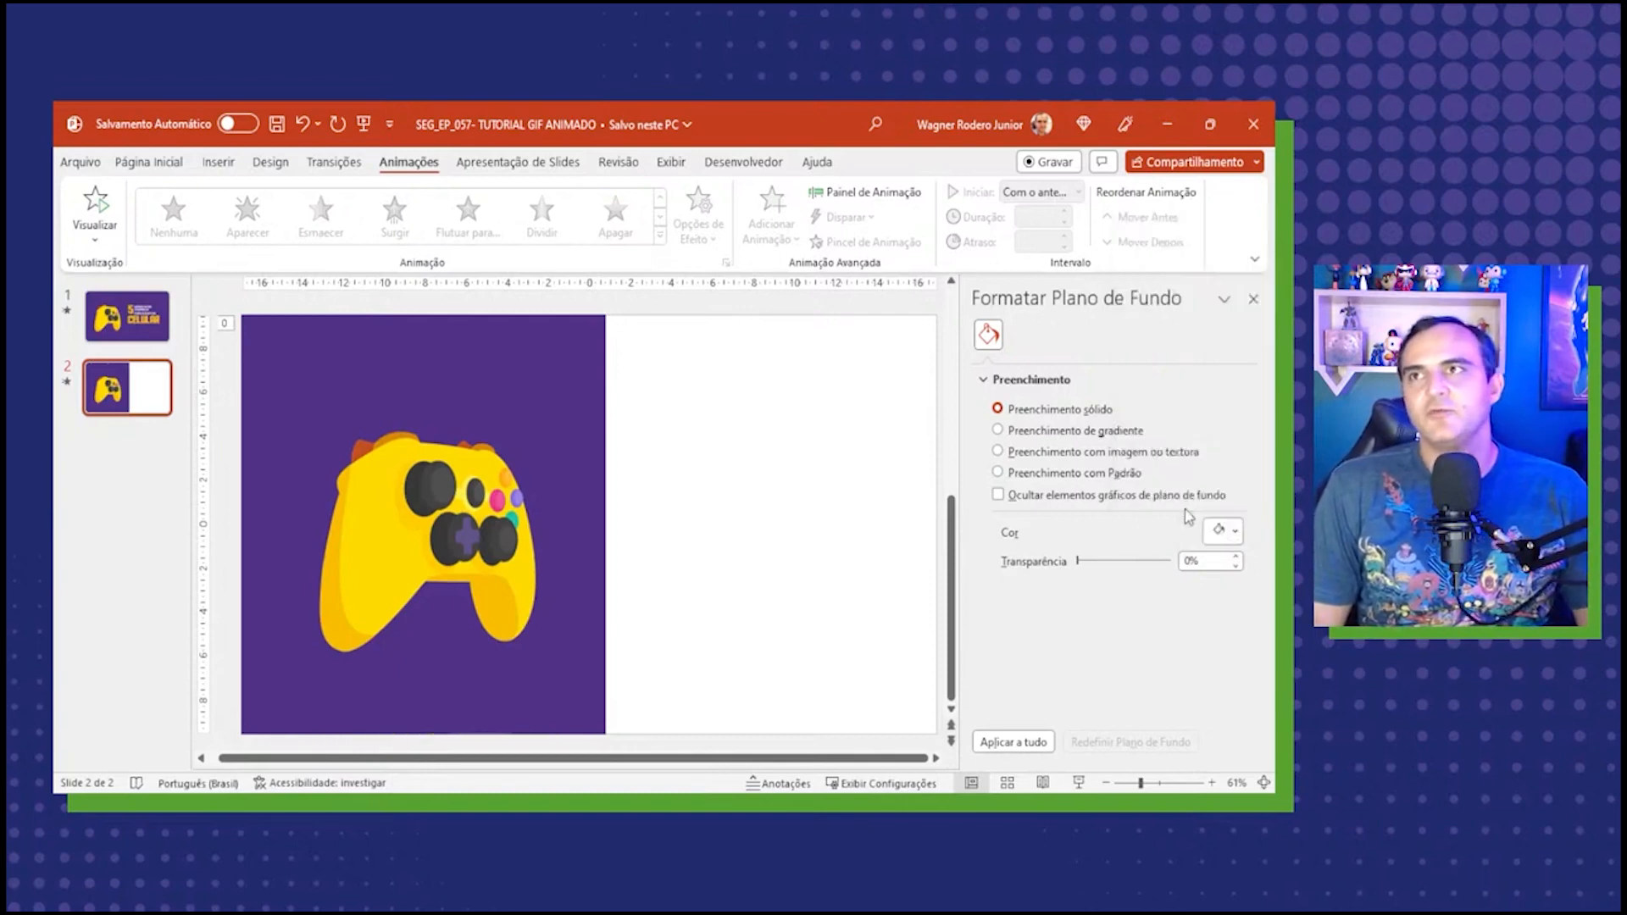
{"action": "left_click", "coordinate": [552, 339]}
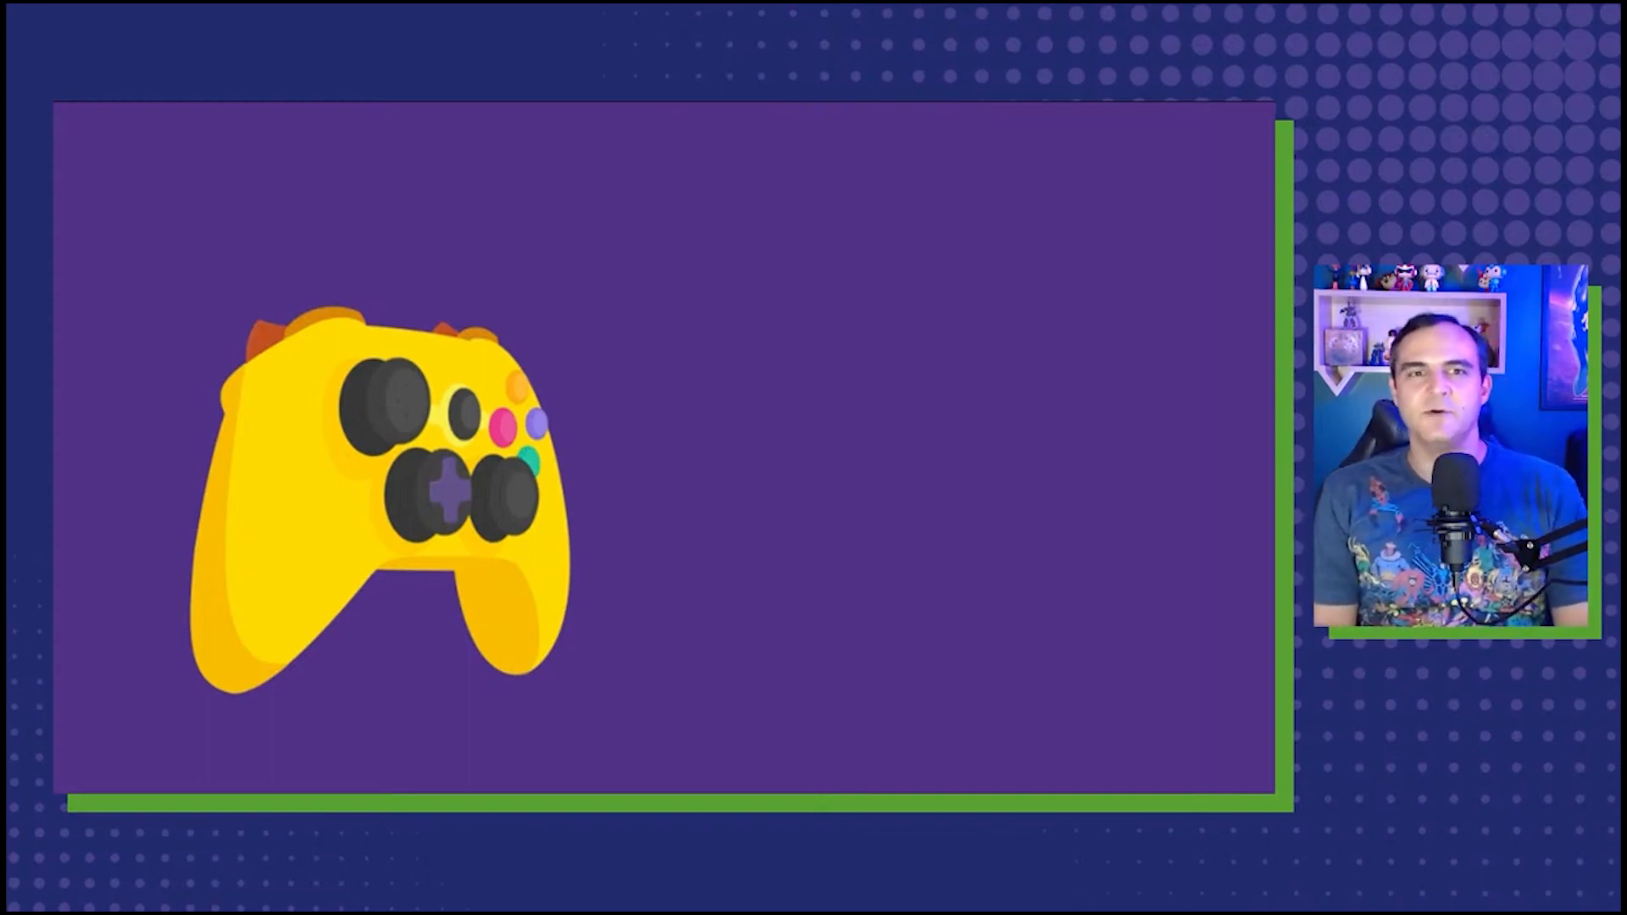
{"action": "key", "text": "Escape"}
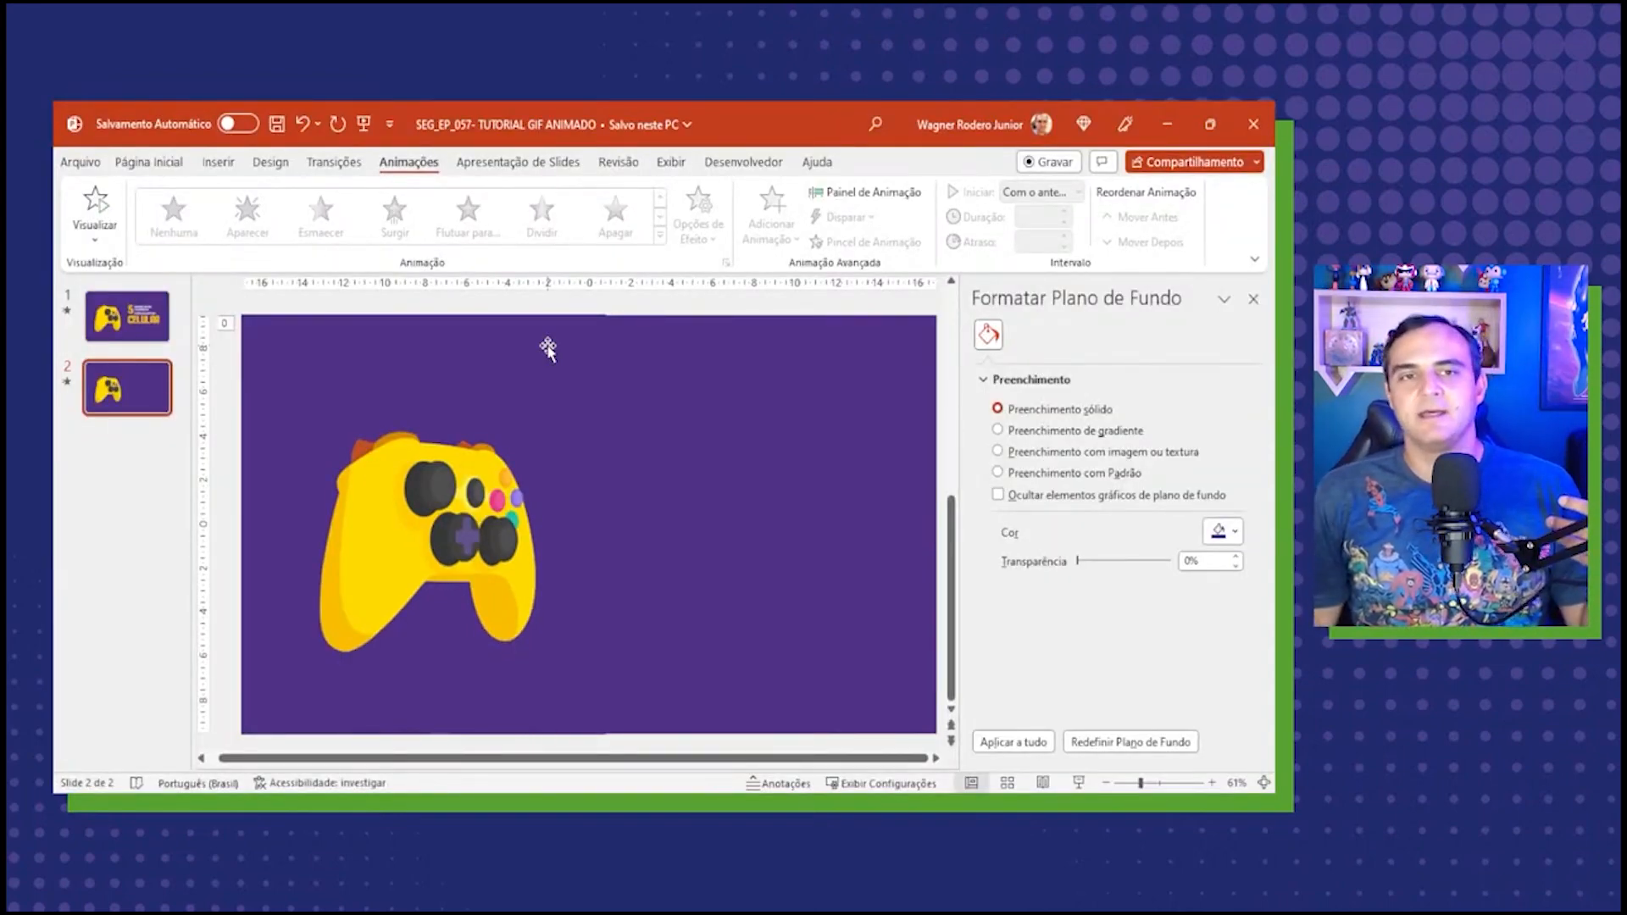
Duplicate slide 2 and delete the static controller picture from the duplicate, keeping the animated GIF beneath it.
{"action": "right_click", "coordinate": [131, 415]}
{"action": "left_click", "coordinate": [251, 528]}
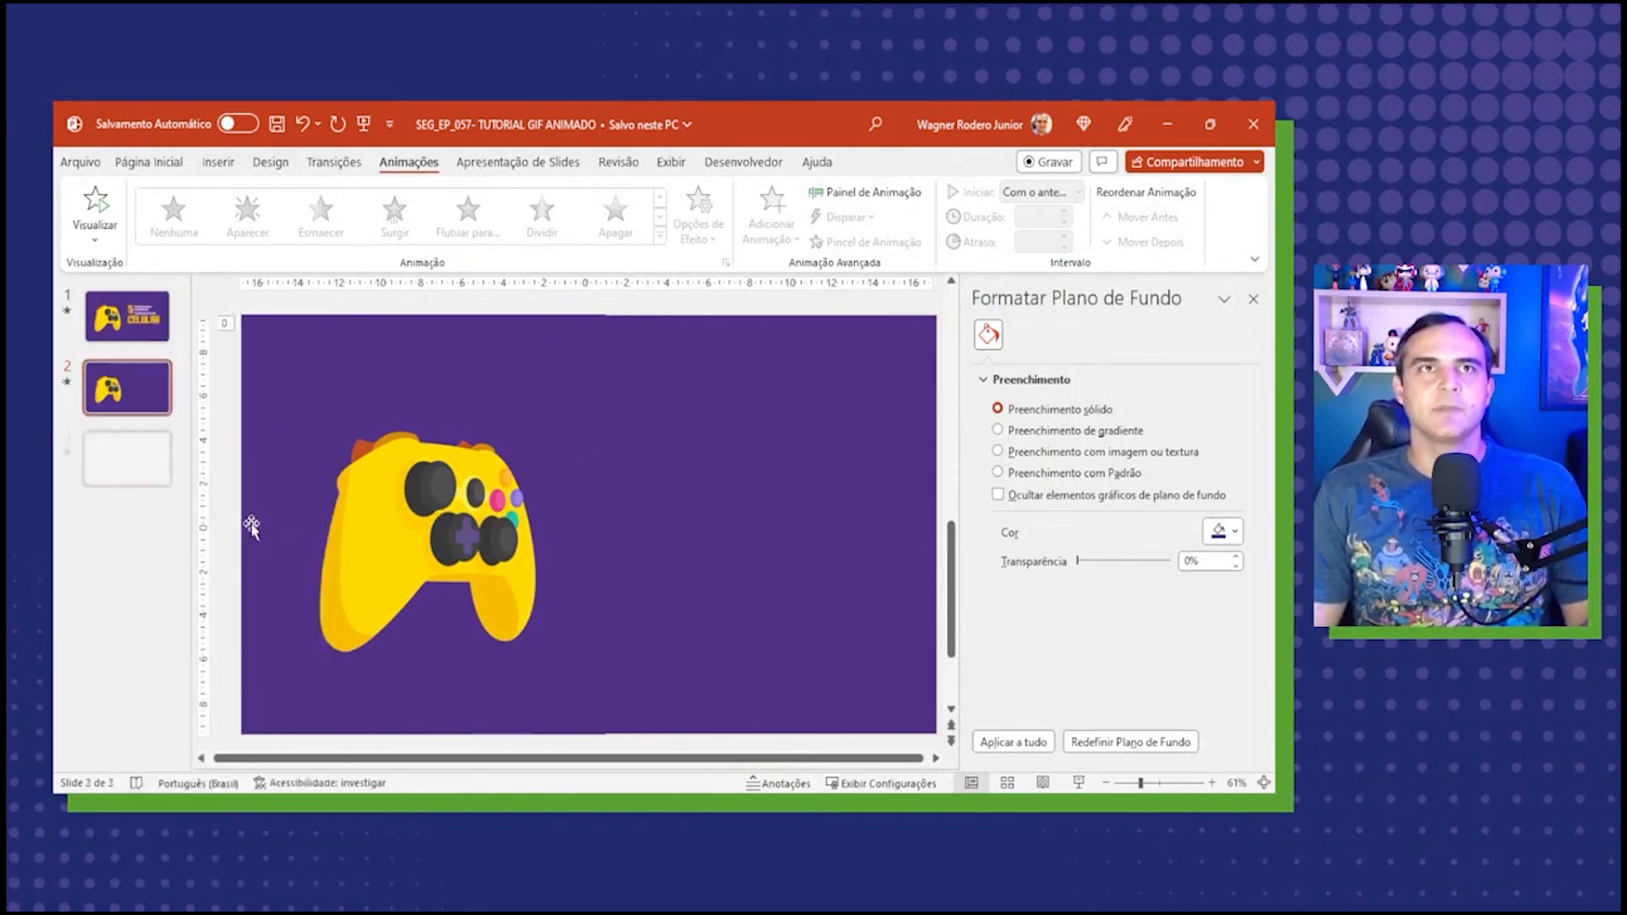
{"action": "left_click", "coordinate": [500, 520]}
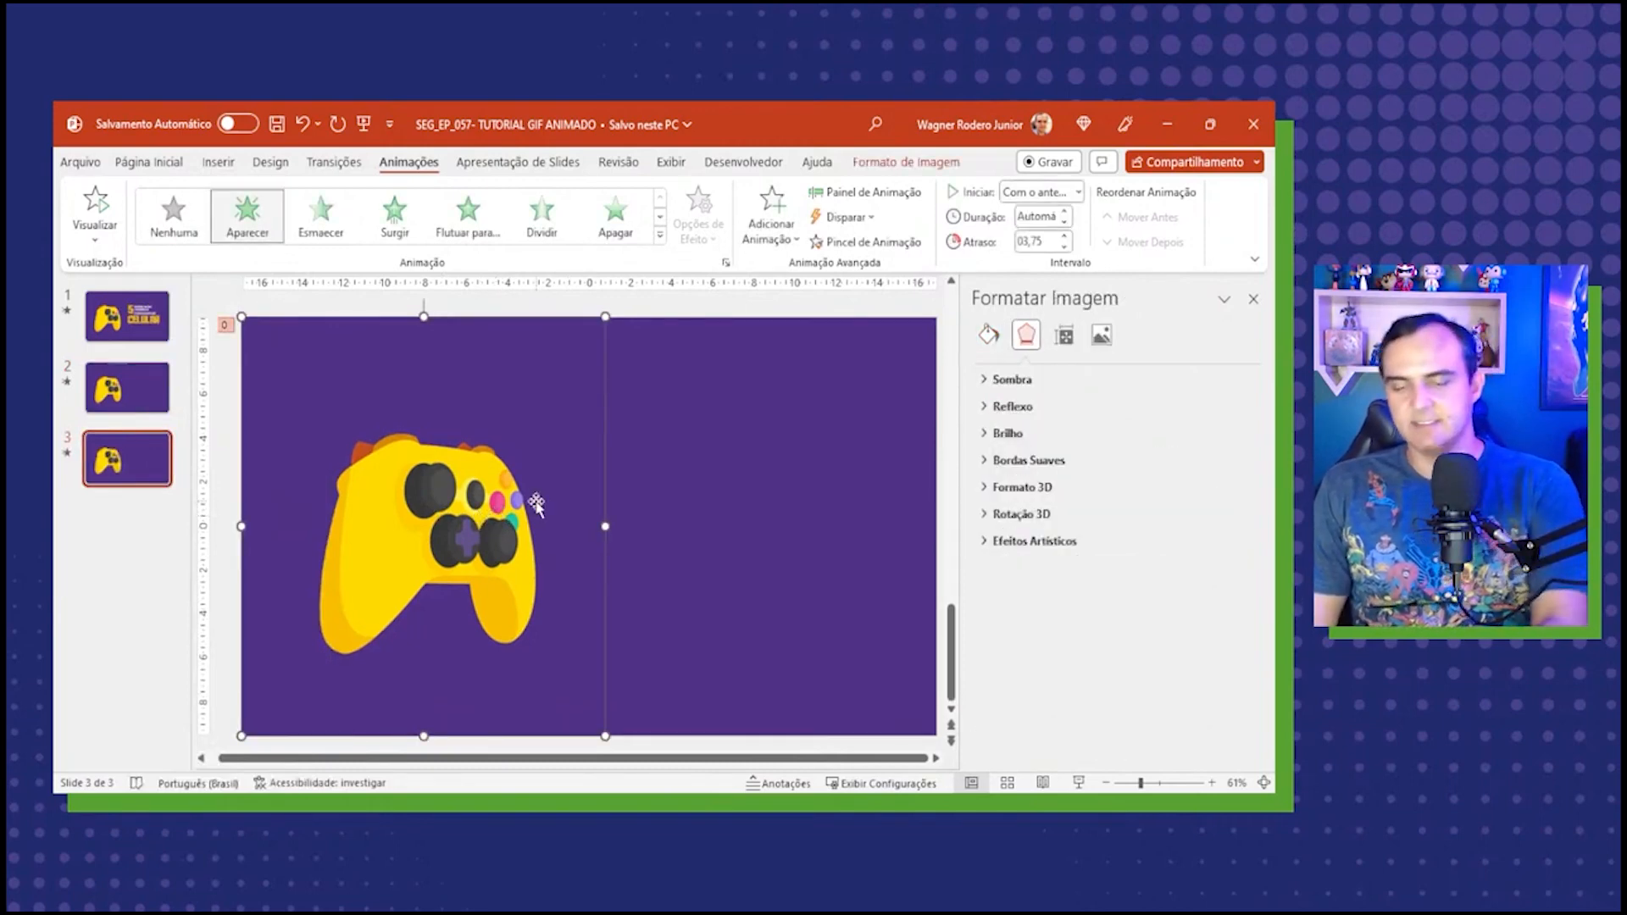
{"action": "key", "text": "Delete"}
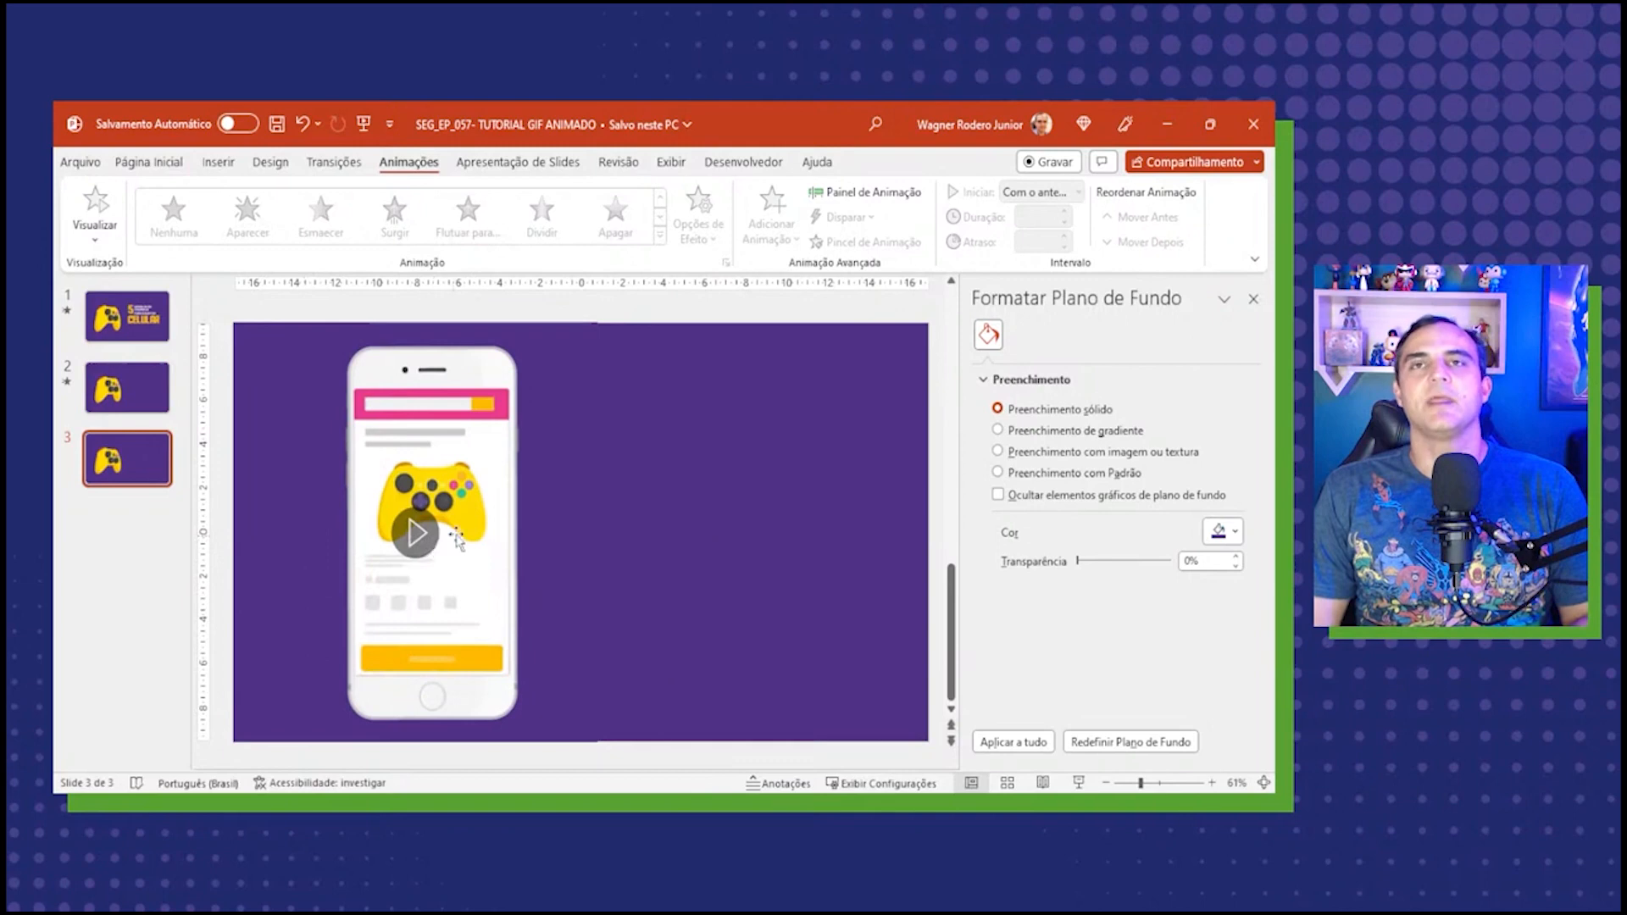
Copy the GIF on slide 3 and try the paste-as-picture option on the same slide.
{"action": "right_click", "coordinate": [538, 500]}
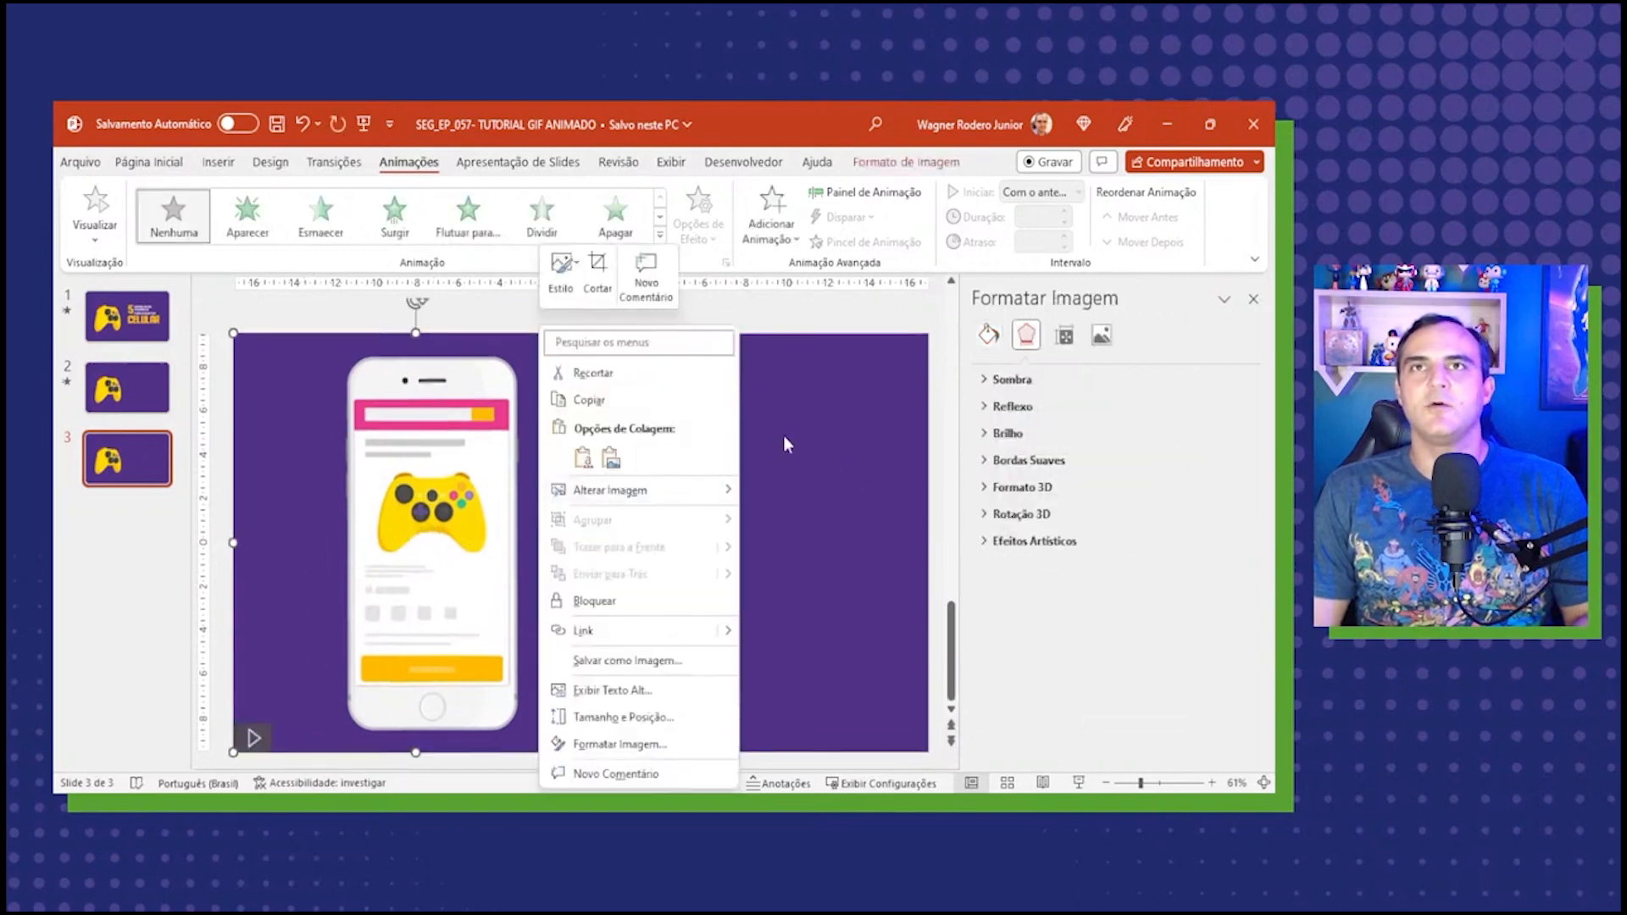
{"action": "left_click", "coordinate": [633, 399]}
{"action": "right_click", "coordinate": [774, 412]}
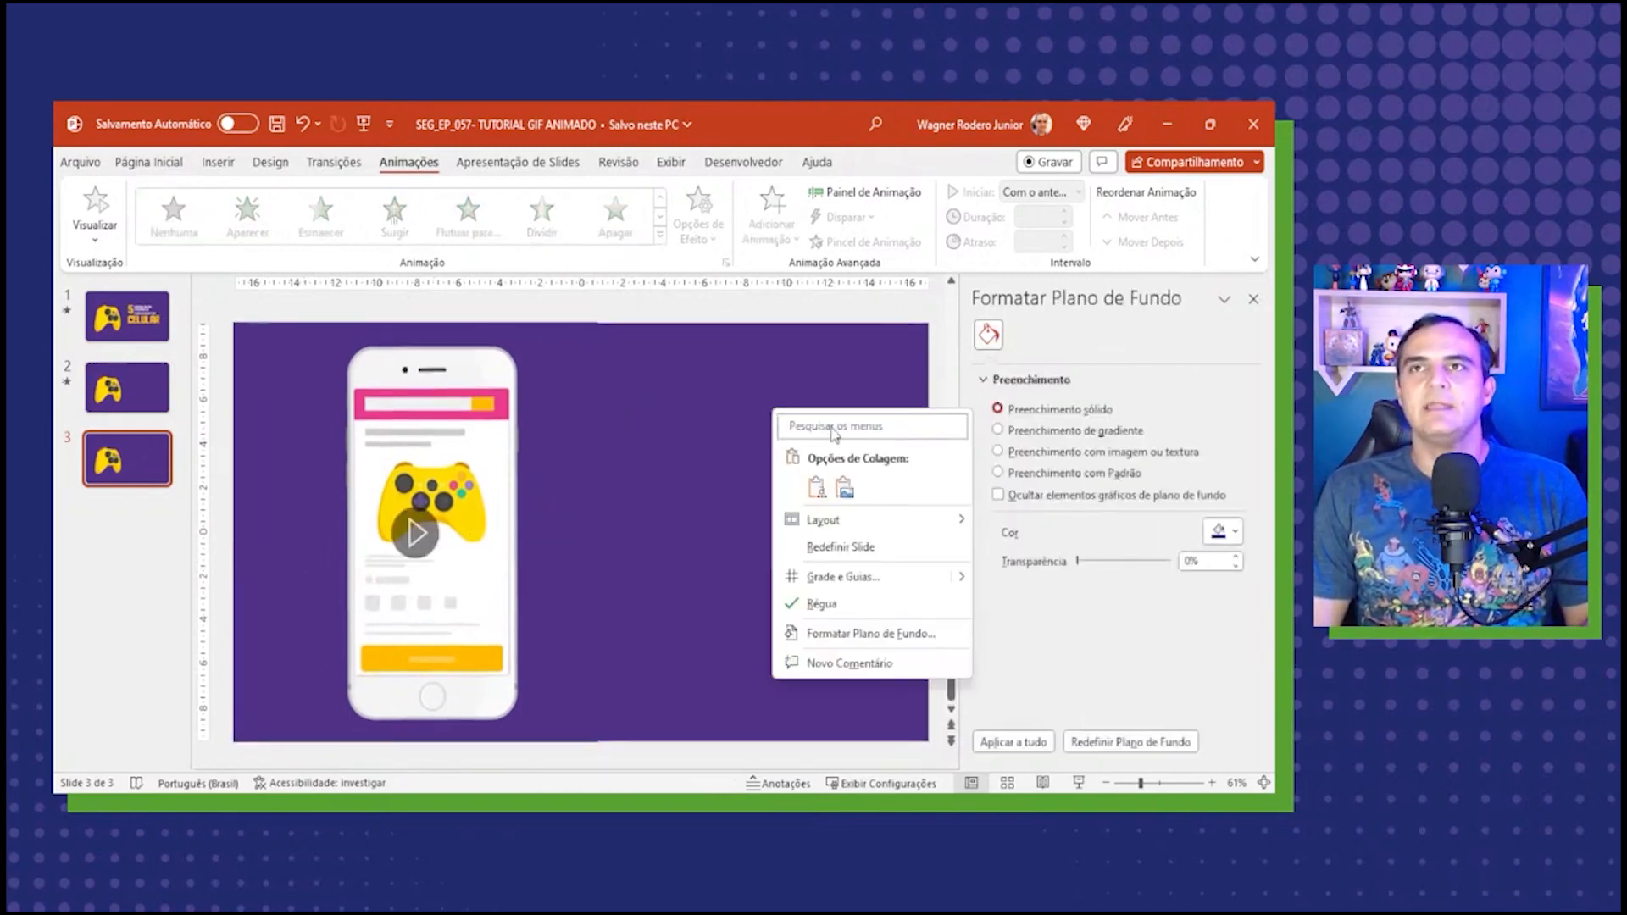
{"action": "left_click", "coordinate": [844, 488]}
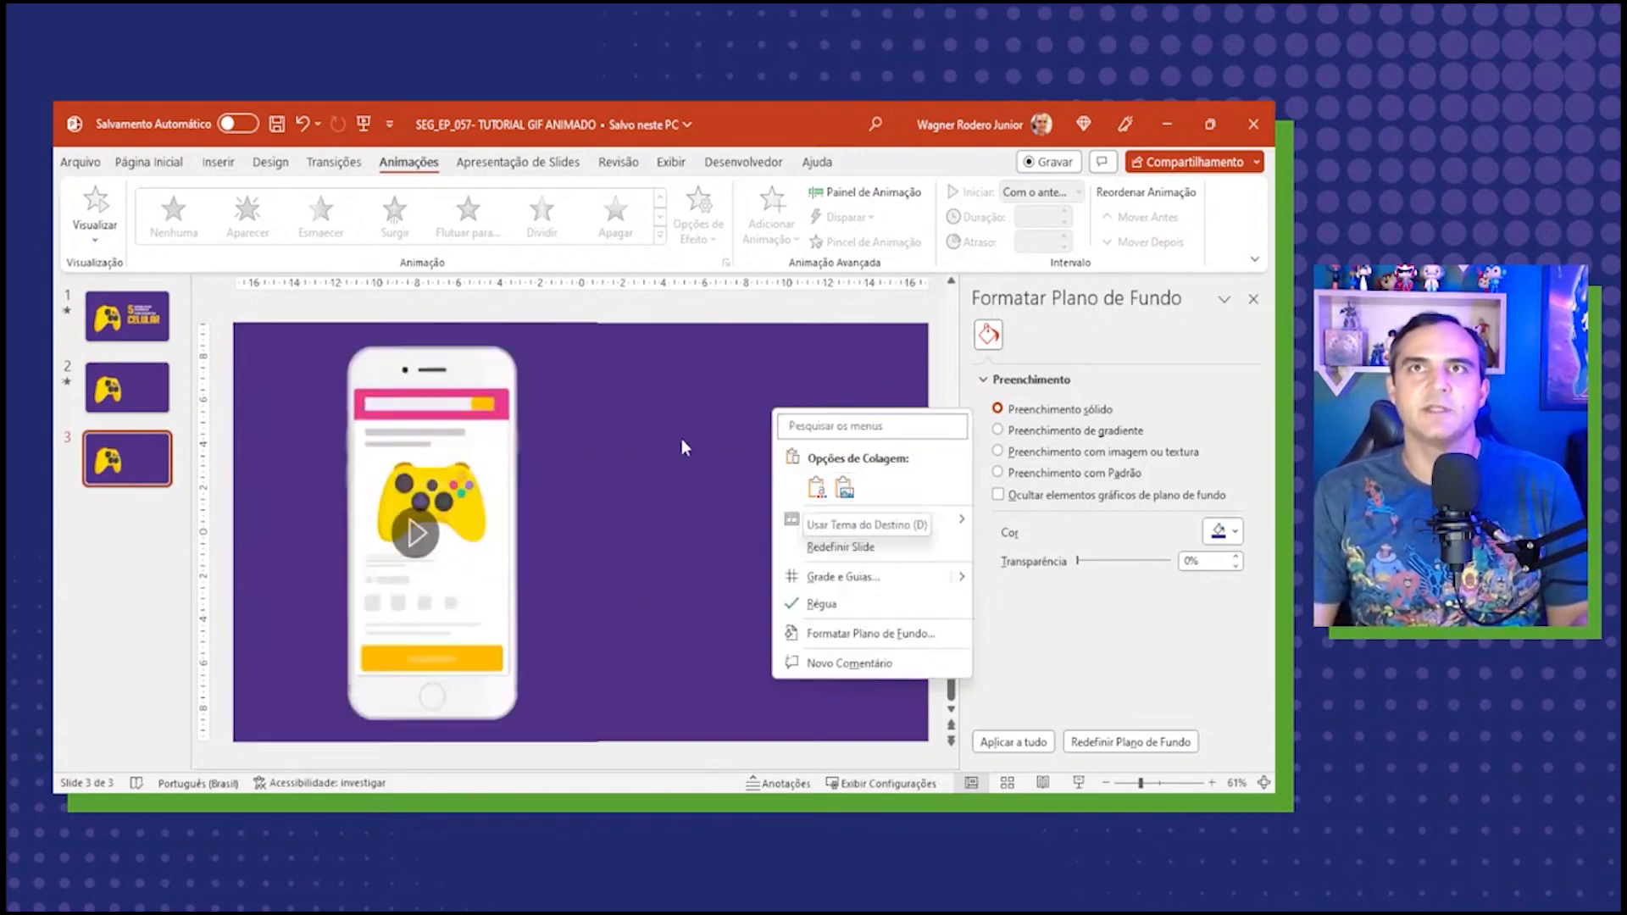
{"action": "left_click", "coordinate": [885, 359]}
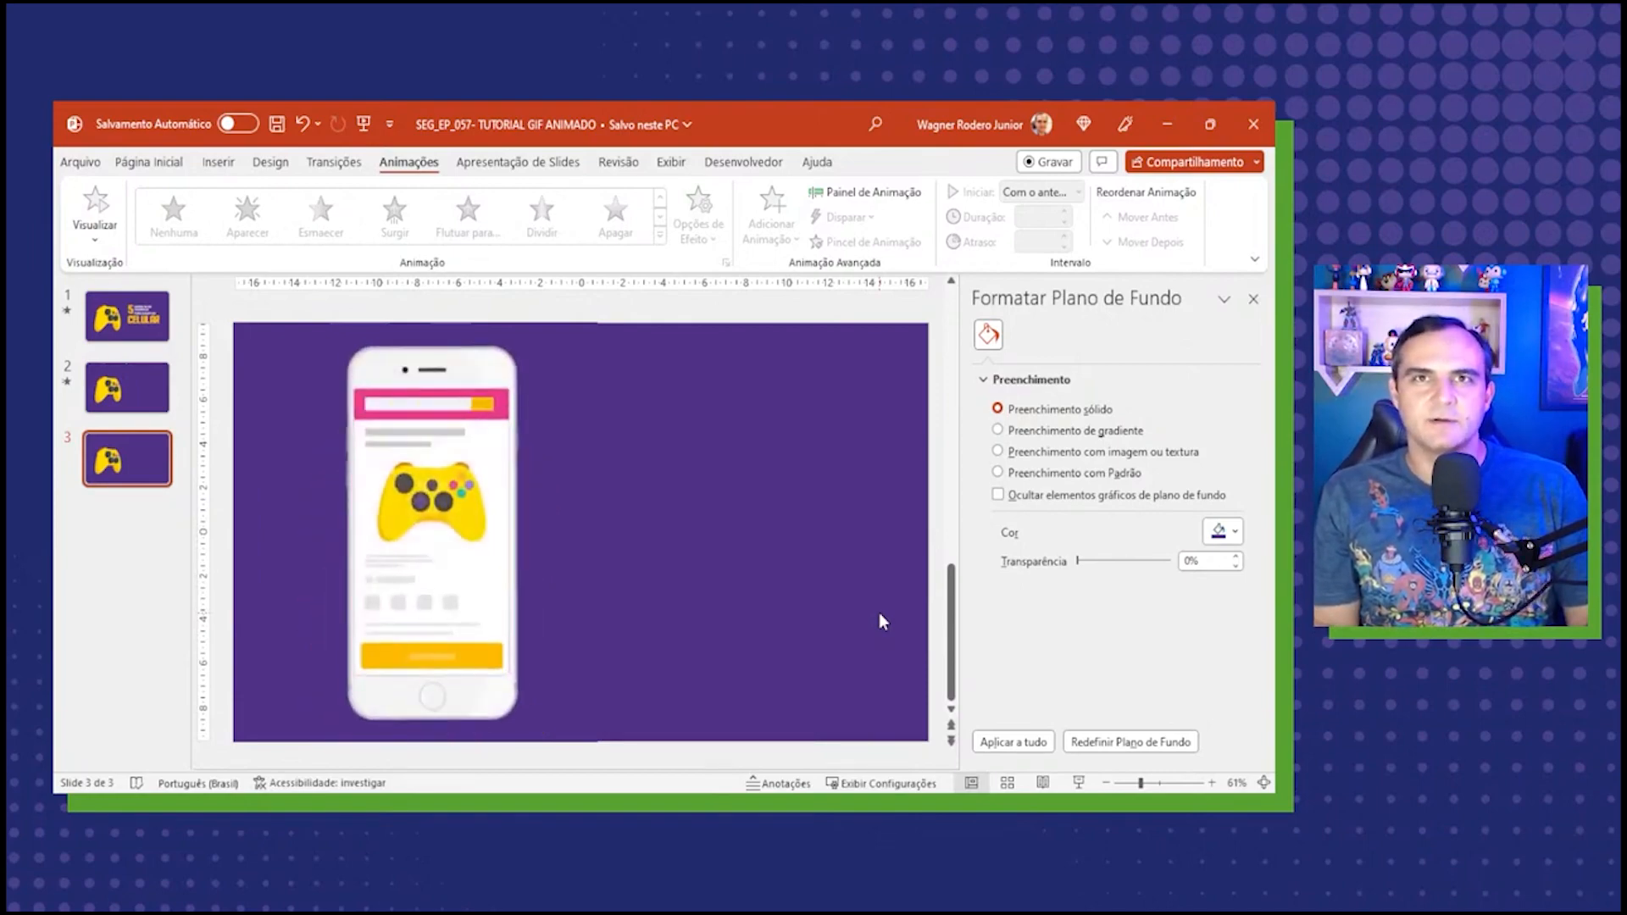
Screen-capture the phone frame of slide 3's GIF and paste the capture onto the same slide.
{"action": "key", "text": "super+shift+s"}
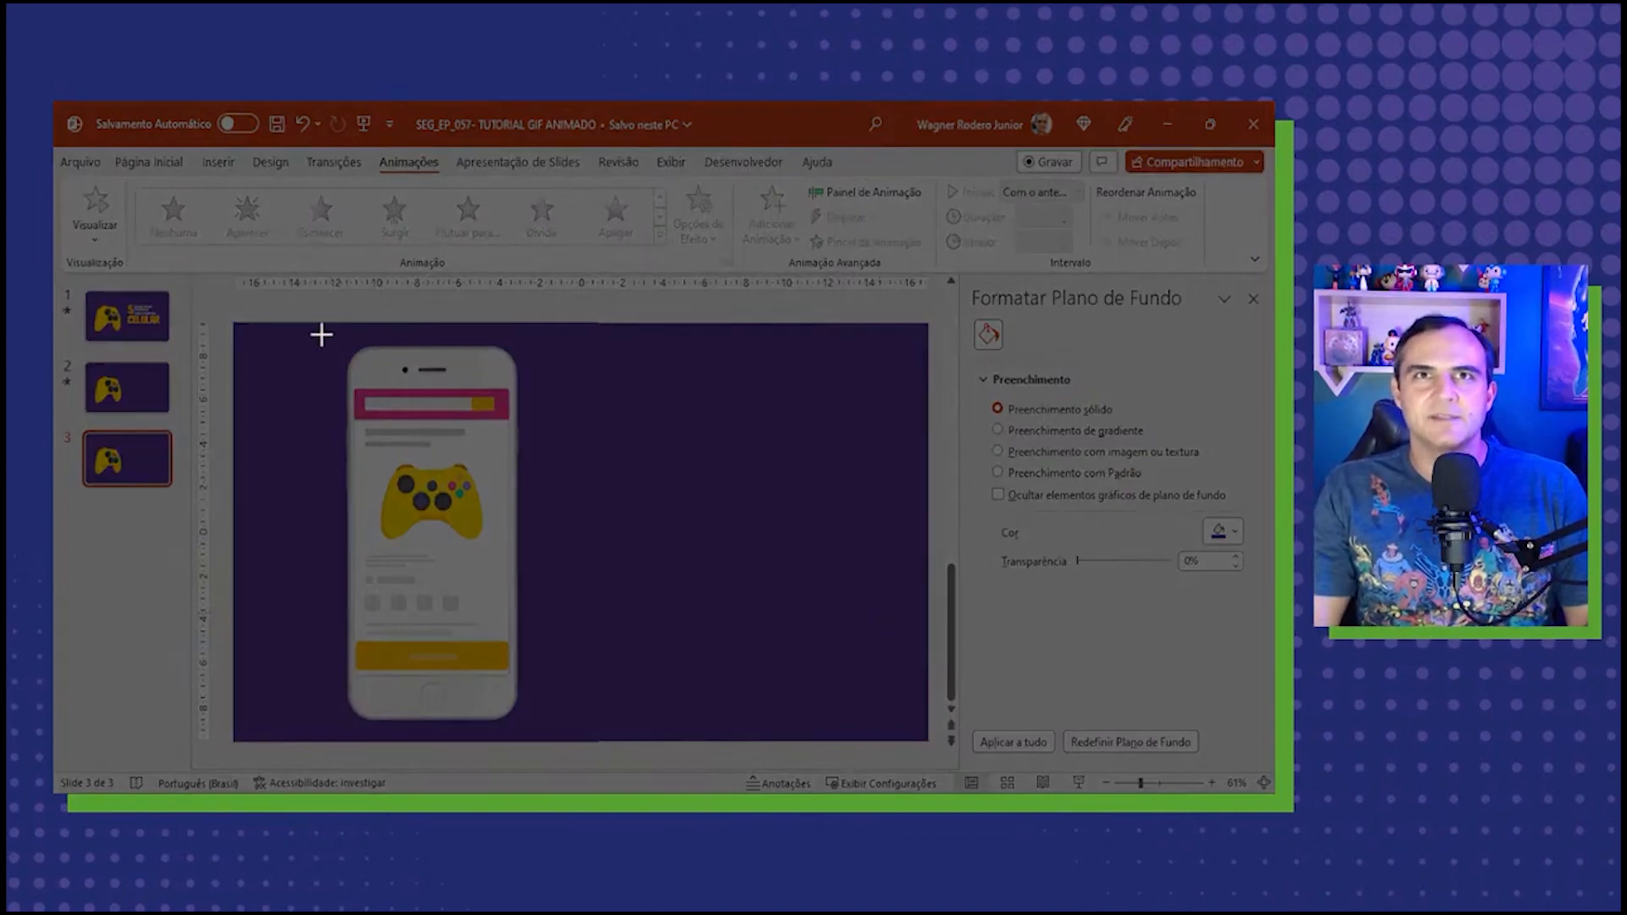
{"action": "left_click_drag", "start_coordinate": [321, 334], "coordinate": [537, 733]}
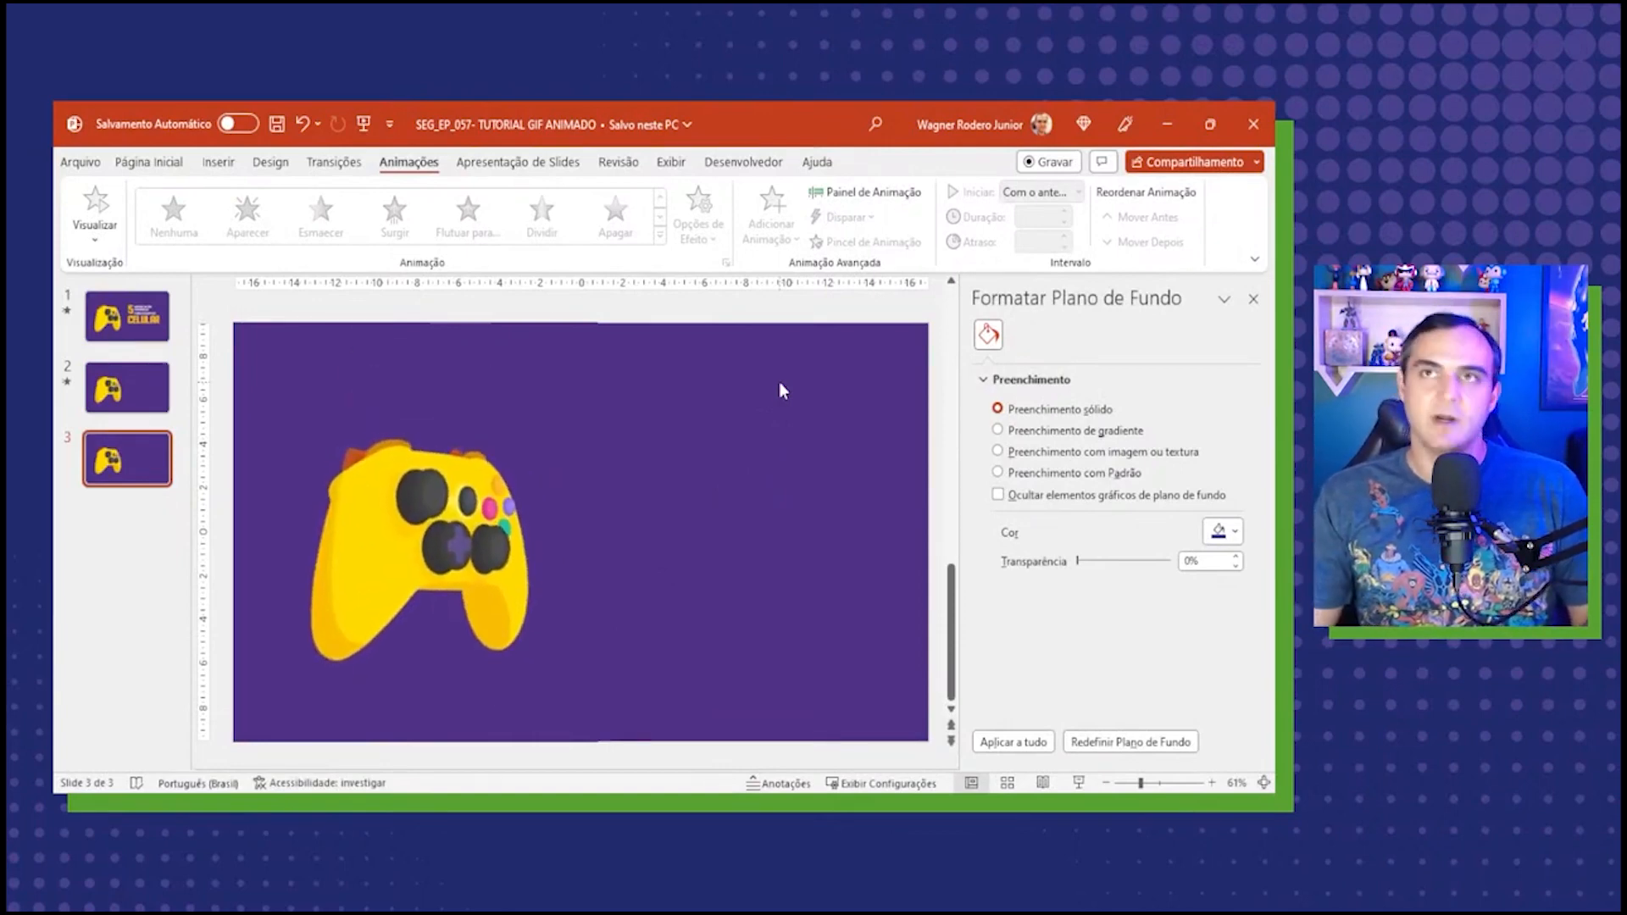
{"action": "key", "text": "ctrl+v"}
Resize the captured phone picture to about 17,82 × 10,34 cm and align it over the phone in the GIF.
{"action": "left_click_drag", "start_coordinate": [607, 525], "coordinate": [349, 428]}
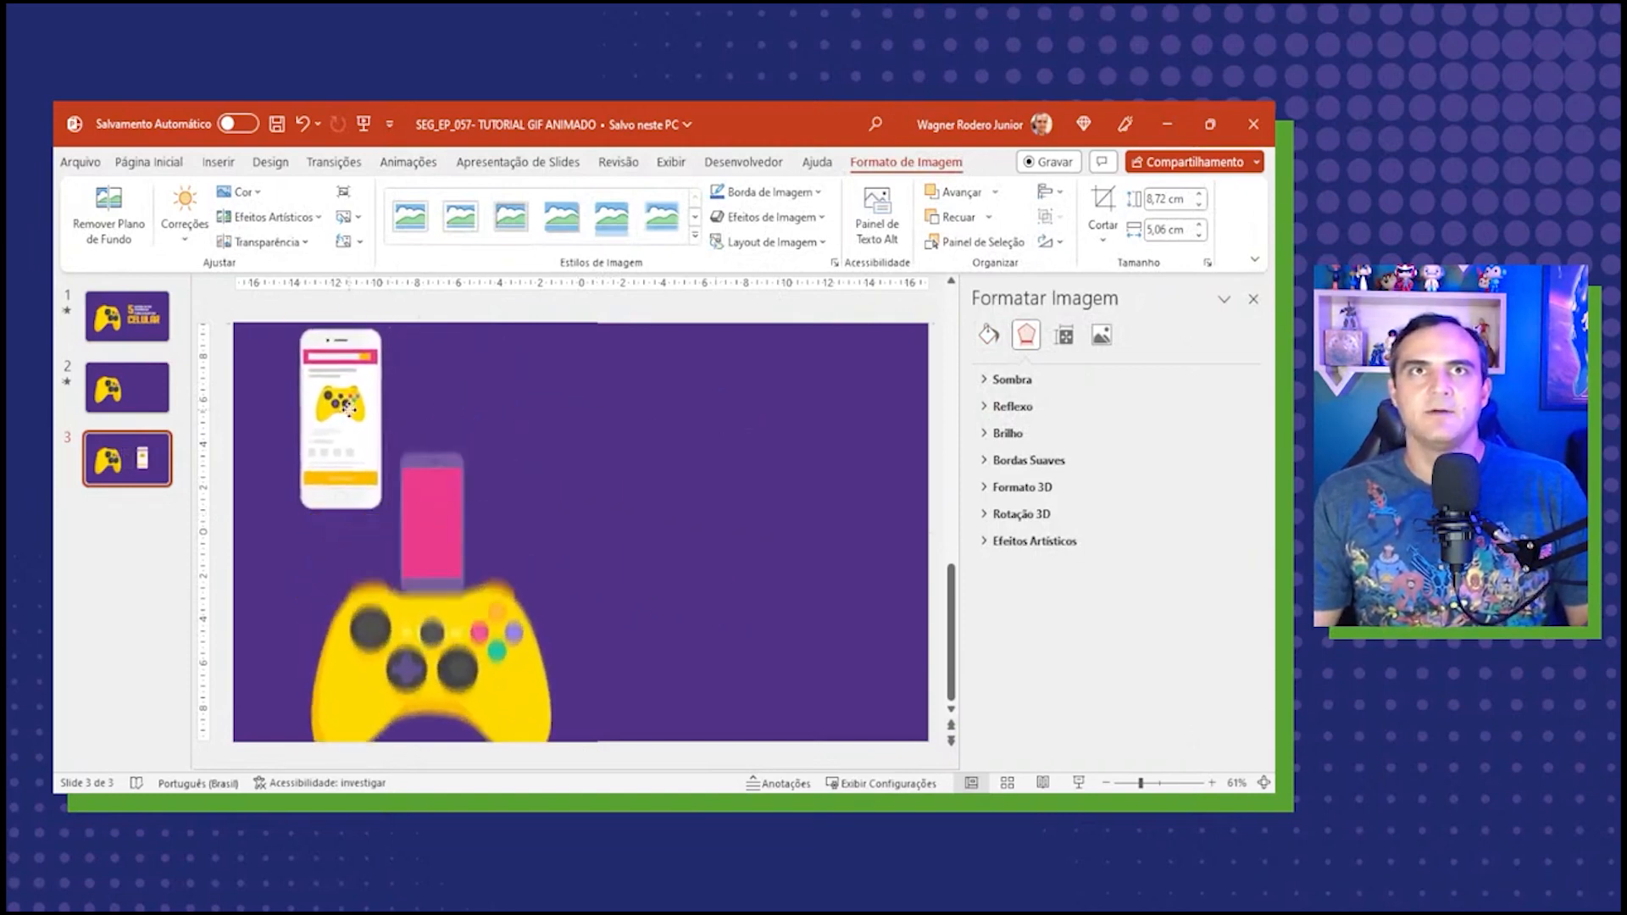
{"action": "left_click_drag", "start_coordinate": [390, 533], "coordinate": [534, 603]}
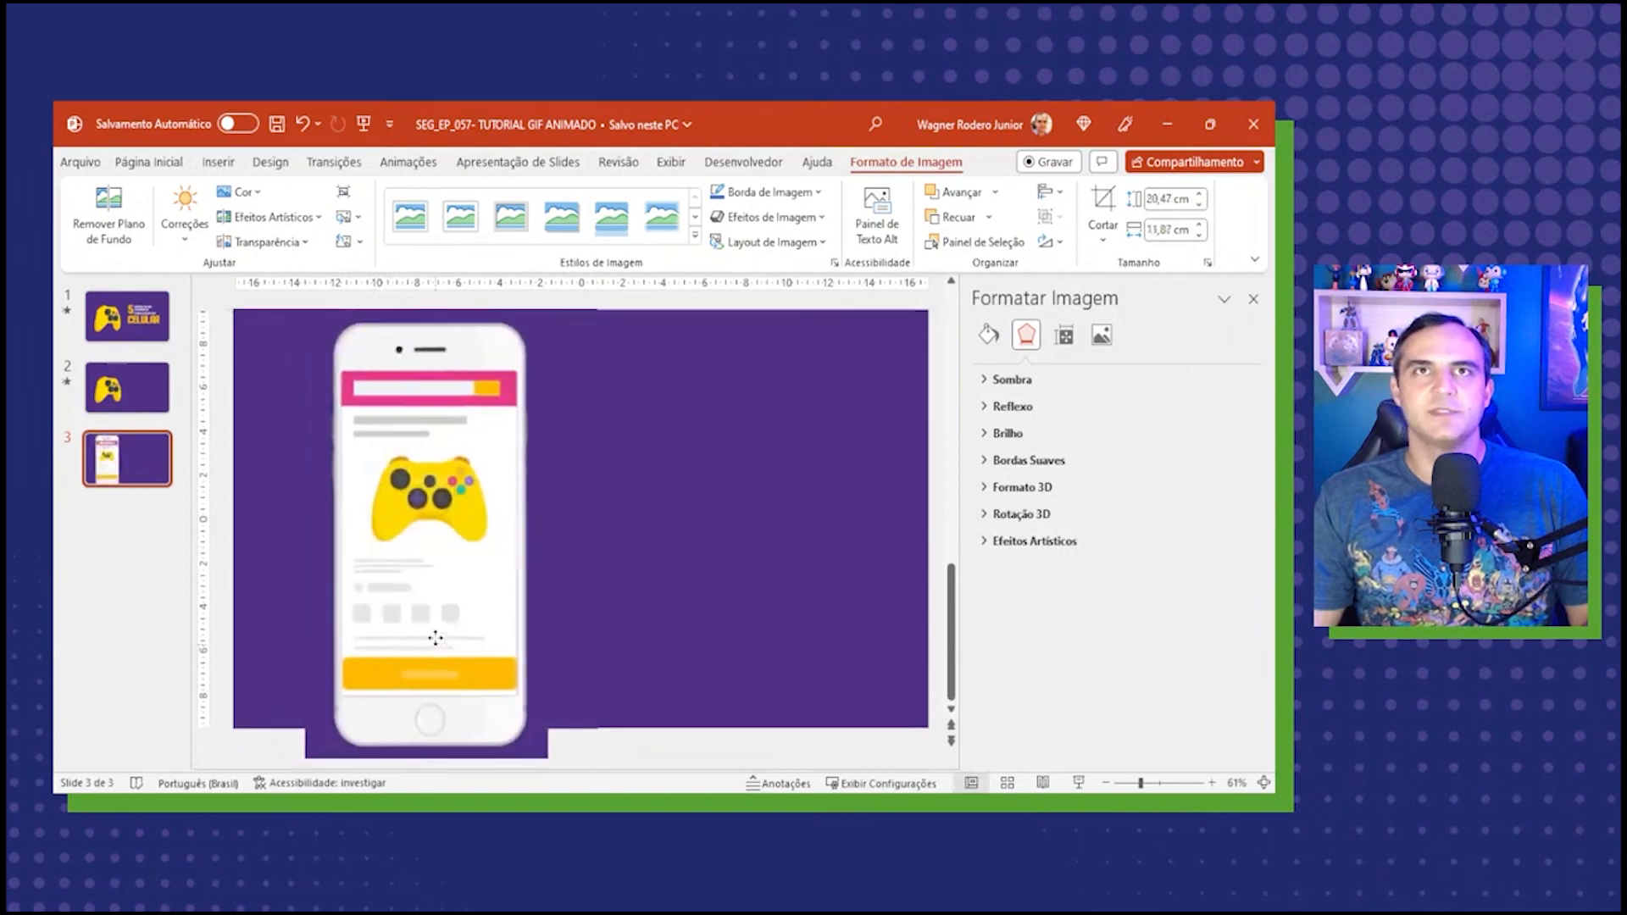
{"action": "left_click_drag", "start_coordinate": [436, 607], "coordinate": [437, 617]}
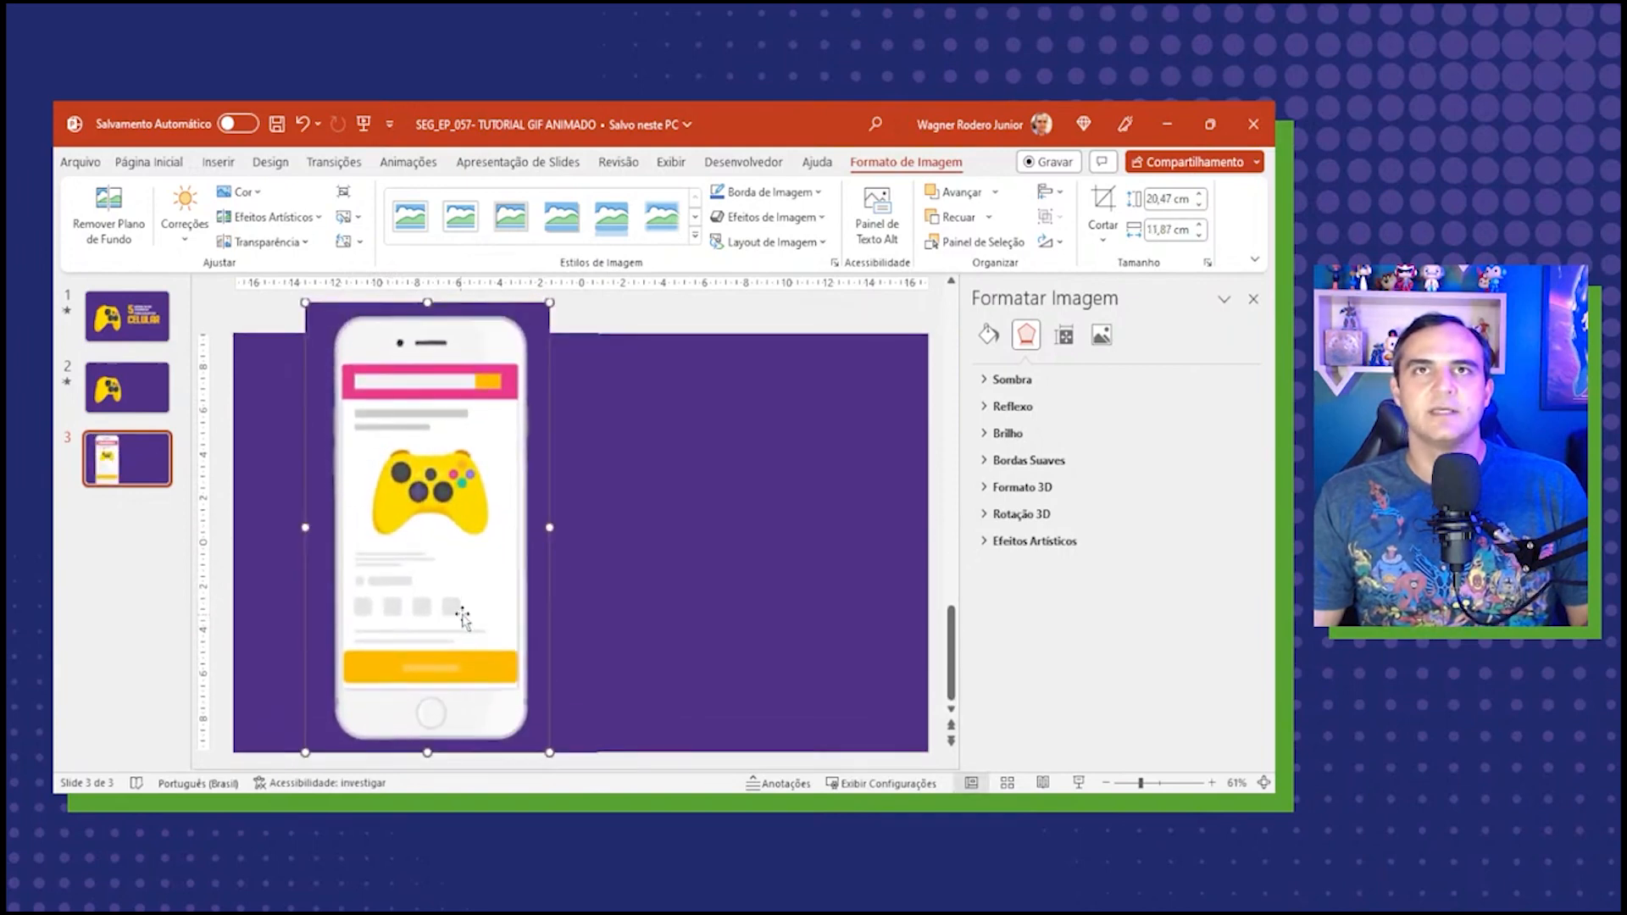
{"action": "left_click_drag", "start_coordinate": [549, 303], "coordinate": [516, 351]}
{"action": "left_click_drag", "start_coordinate": [459, 418], "coordinate": [473, 404]}
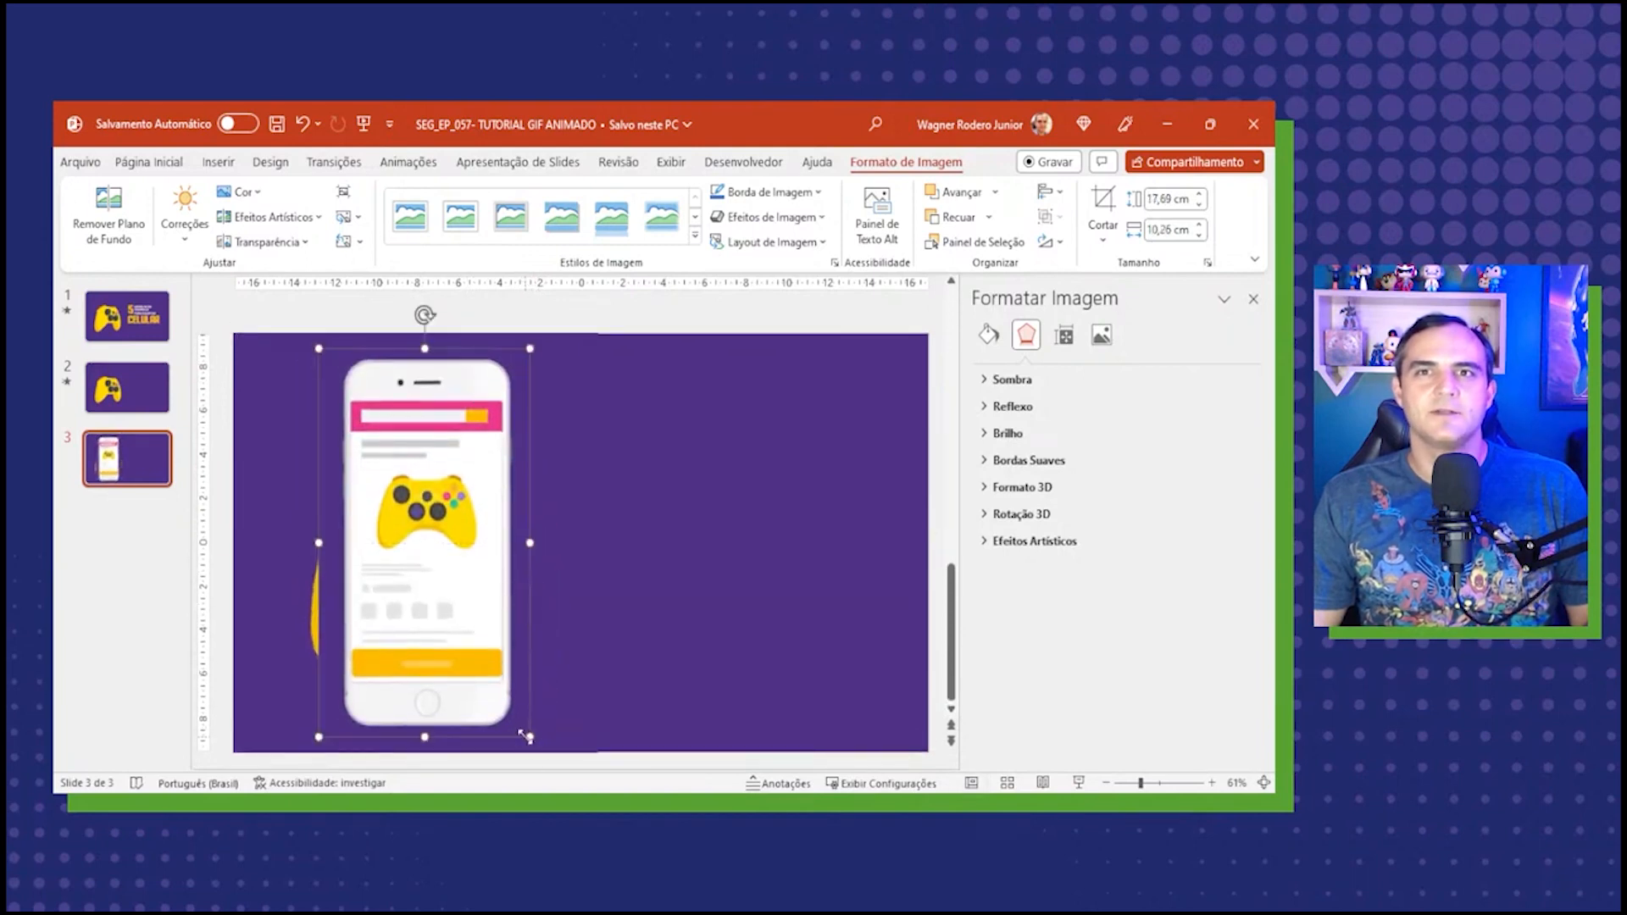
{"action": "left_click_drag", "start_coordinate": [527, 737], "coordinate": [527, 731]}
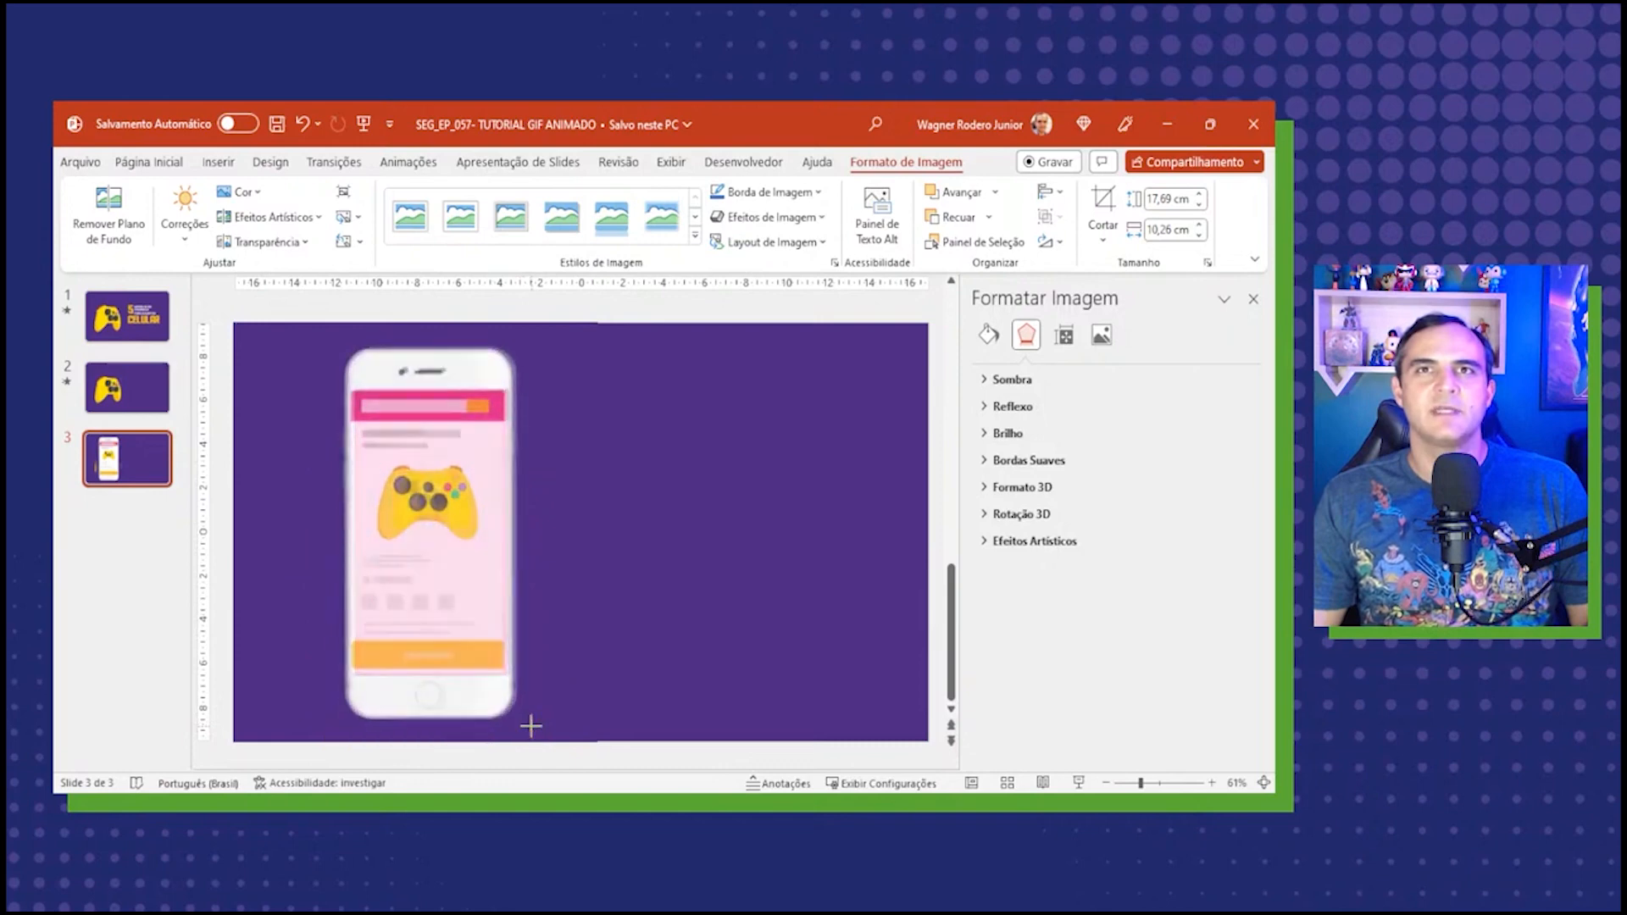
{"action": "left_click", "coordinate": [530, 725]}
{"action": "left_click", "coordinate": [691, 475]}
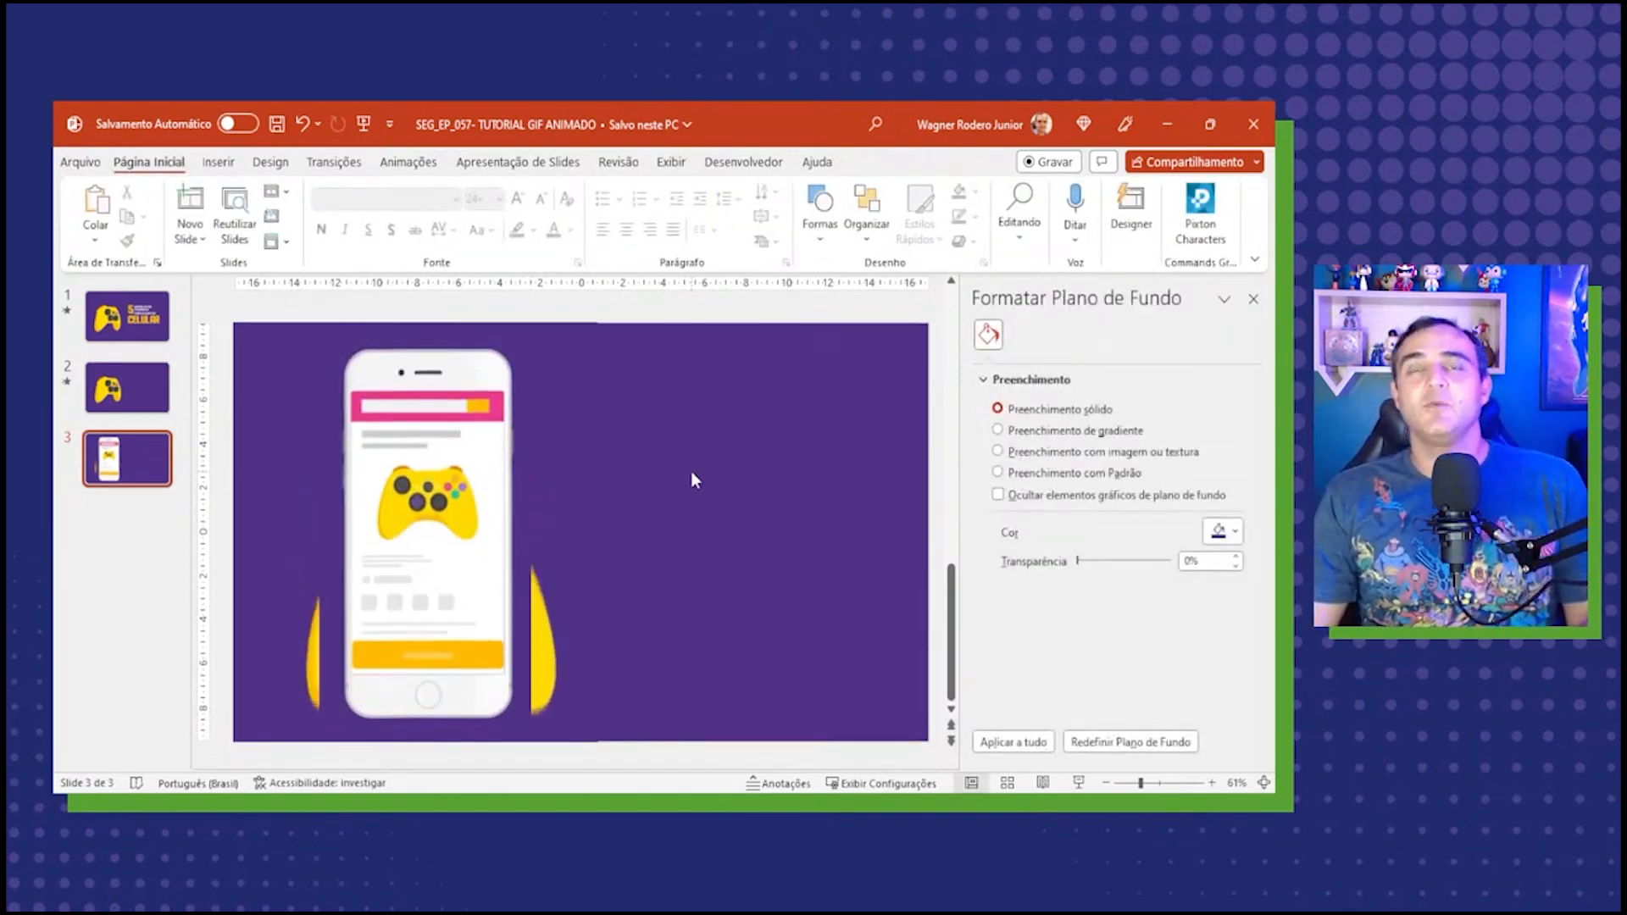
{"action": "left_click", "coordinate": [564, 523]}
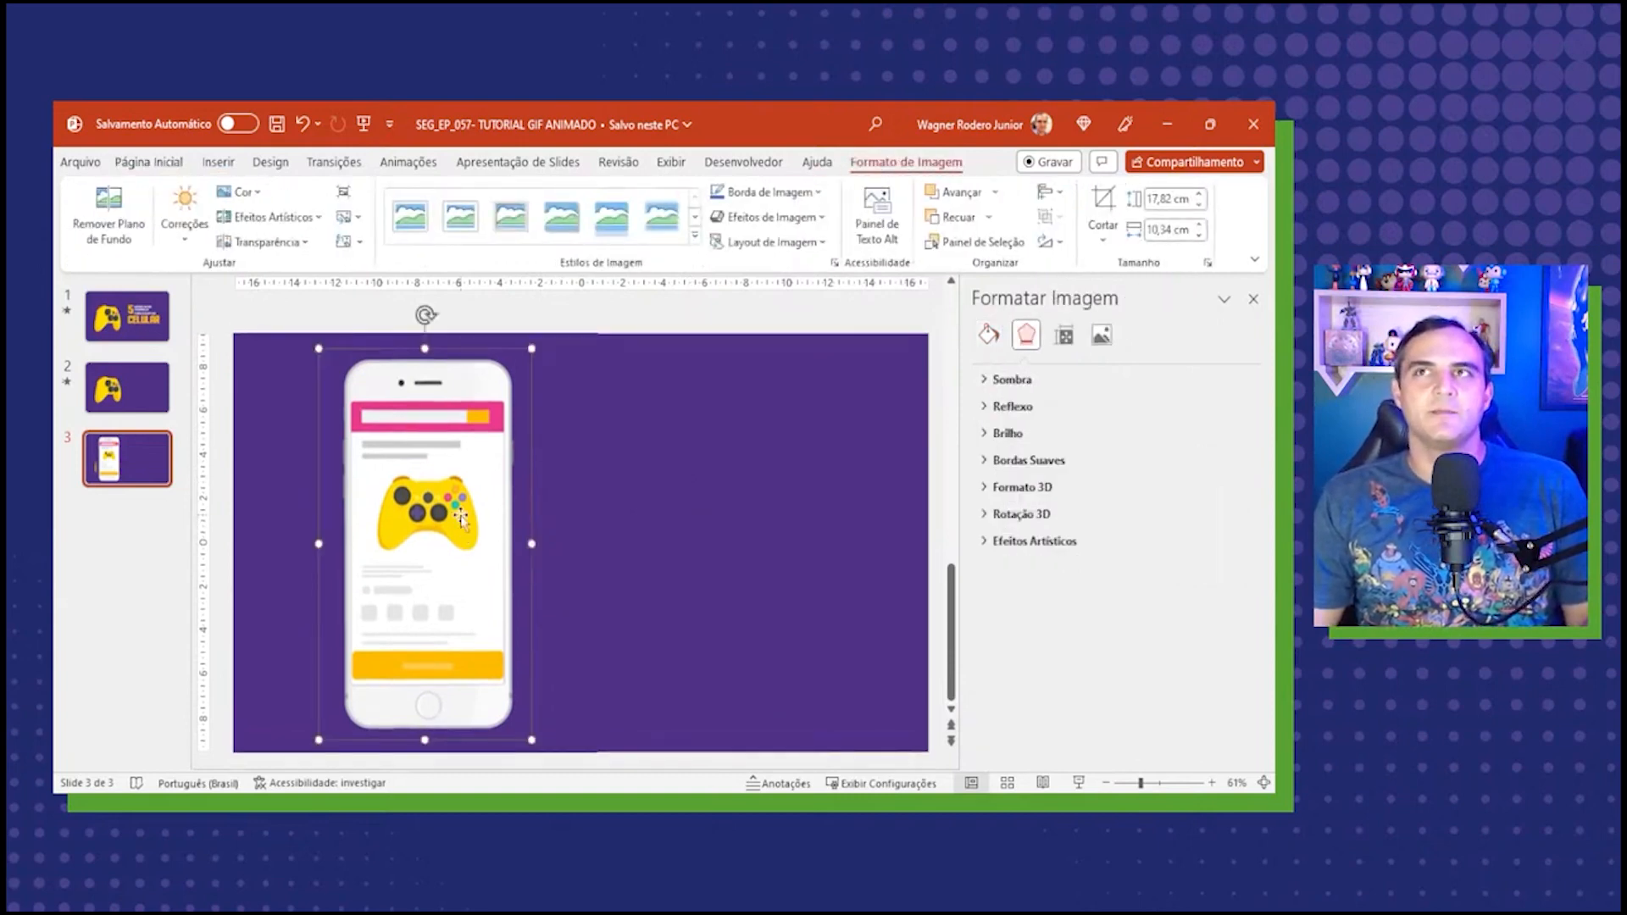
{"action": "left_click", "coordinate": [786, 464]}
{"action": "left_click", "coordinate": [455, 439]}
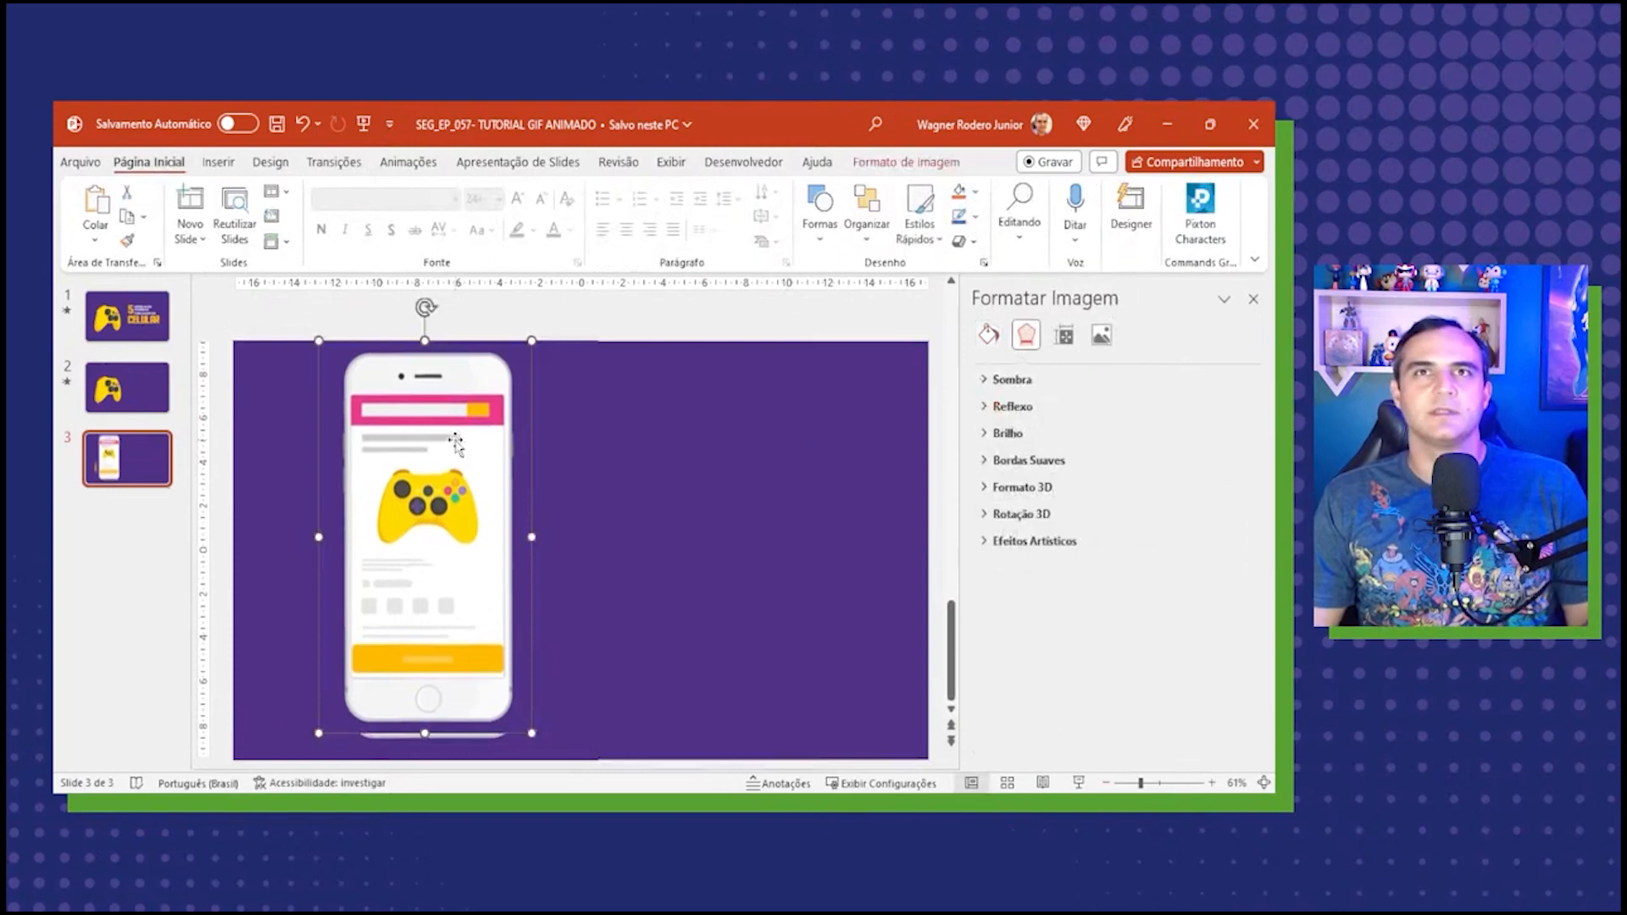
{"action": "key", "text": "ctrl+z"}
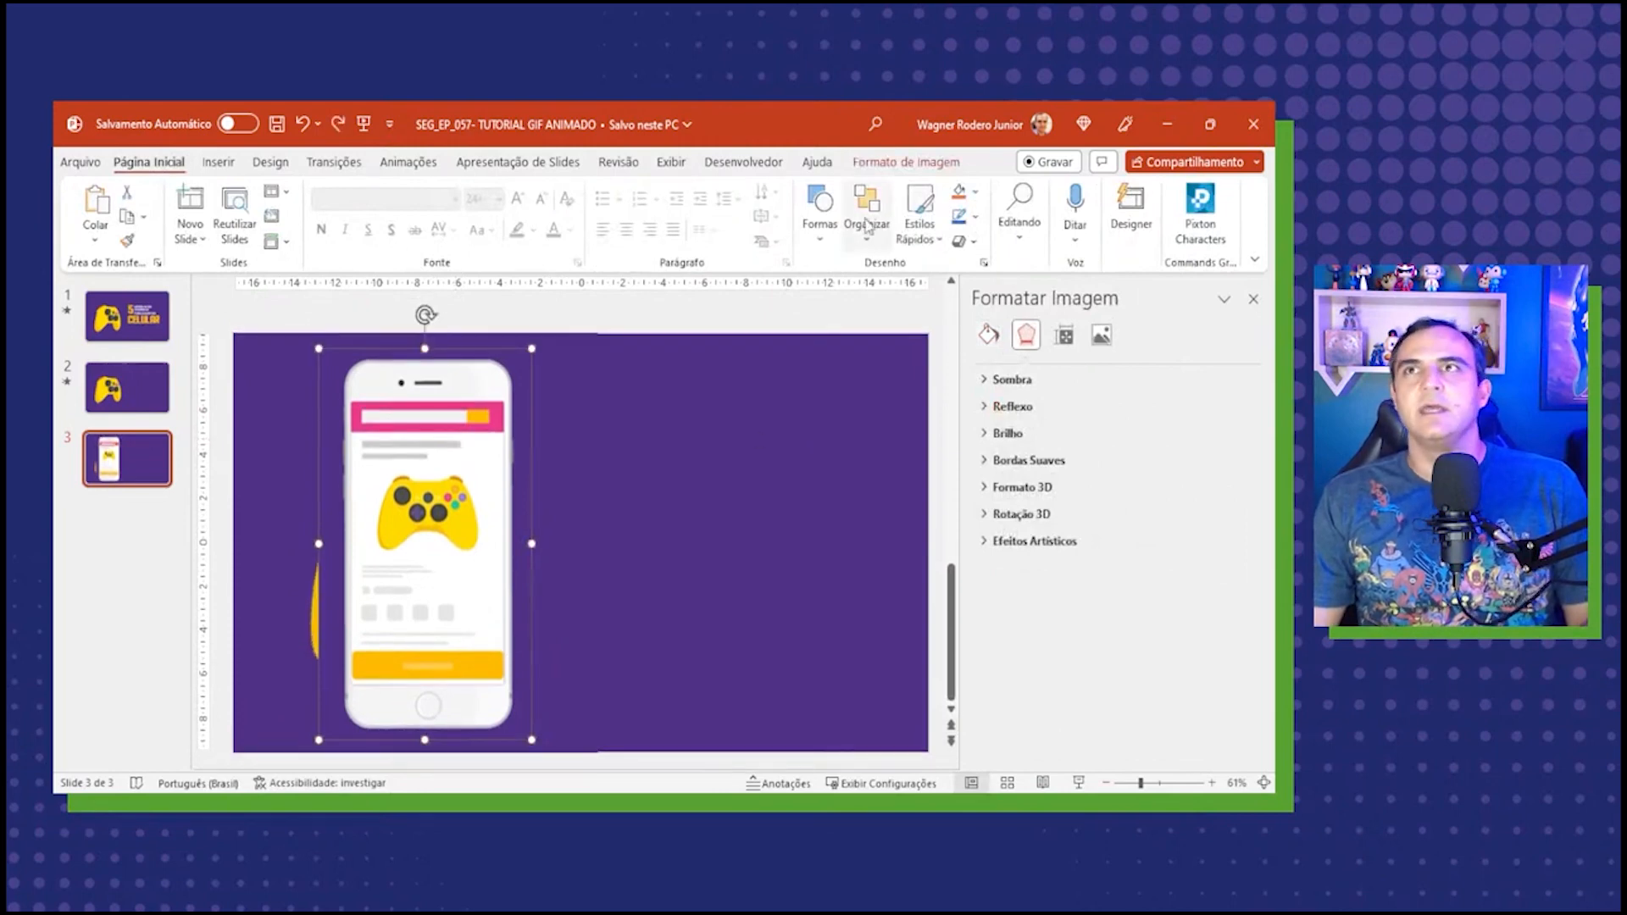
Give the captured phone picture an Aparecer animation starting after the previous one with a 03,00 delay, and preview the slide.
{"action": "left_click", "coordinate": [408, 162]}
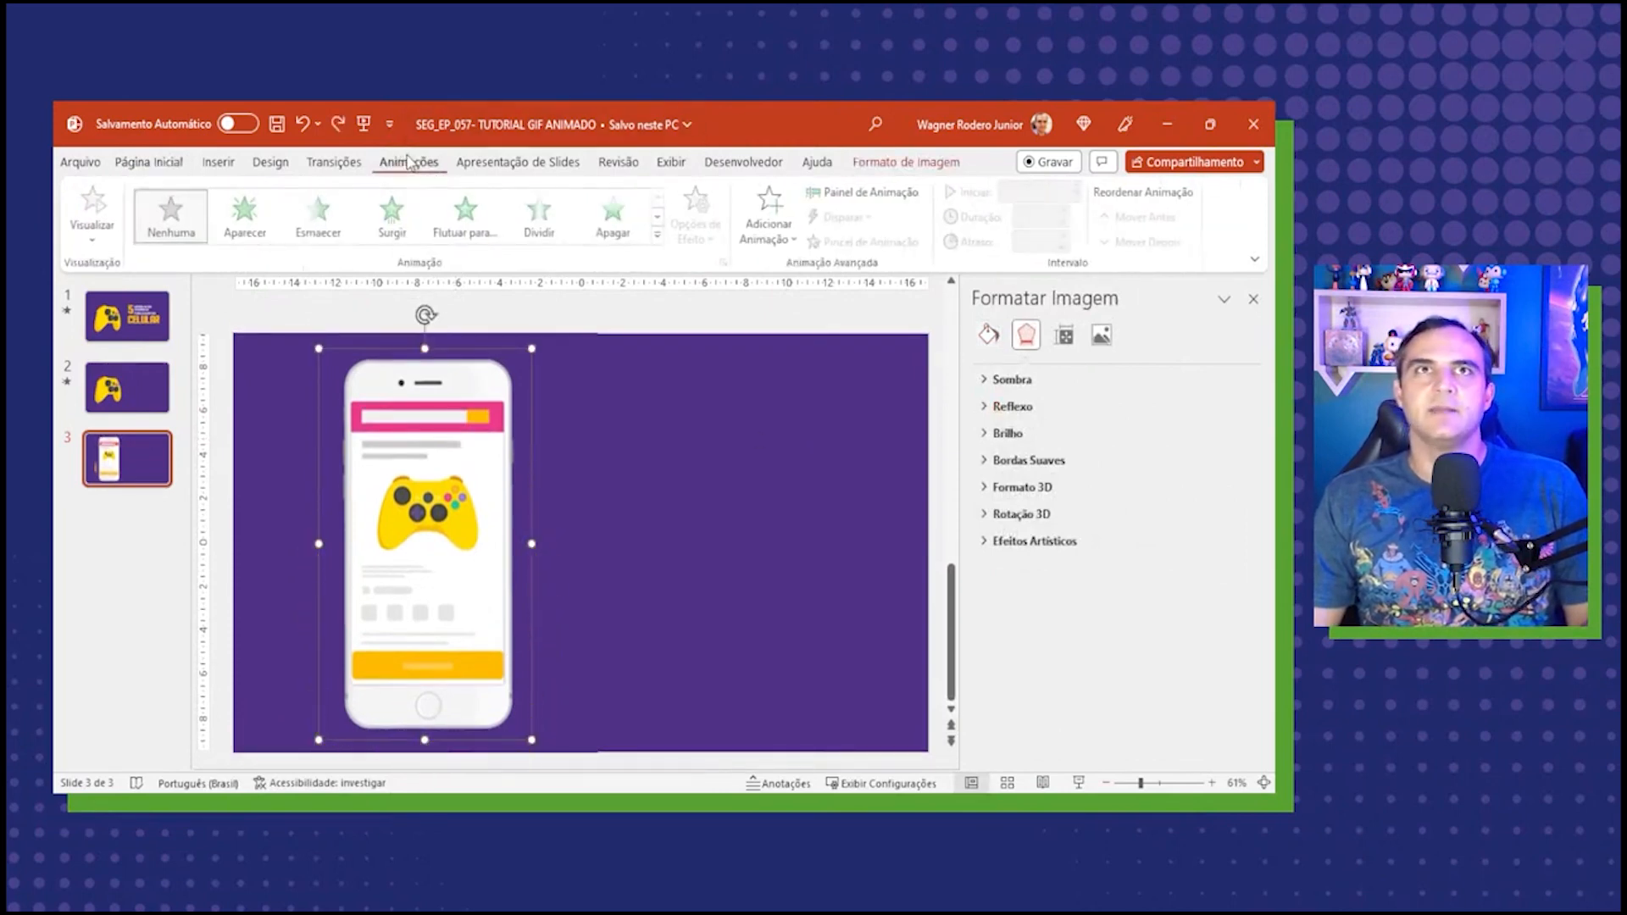
{"action": "left_click", "coordinate": [247, 222]}
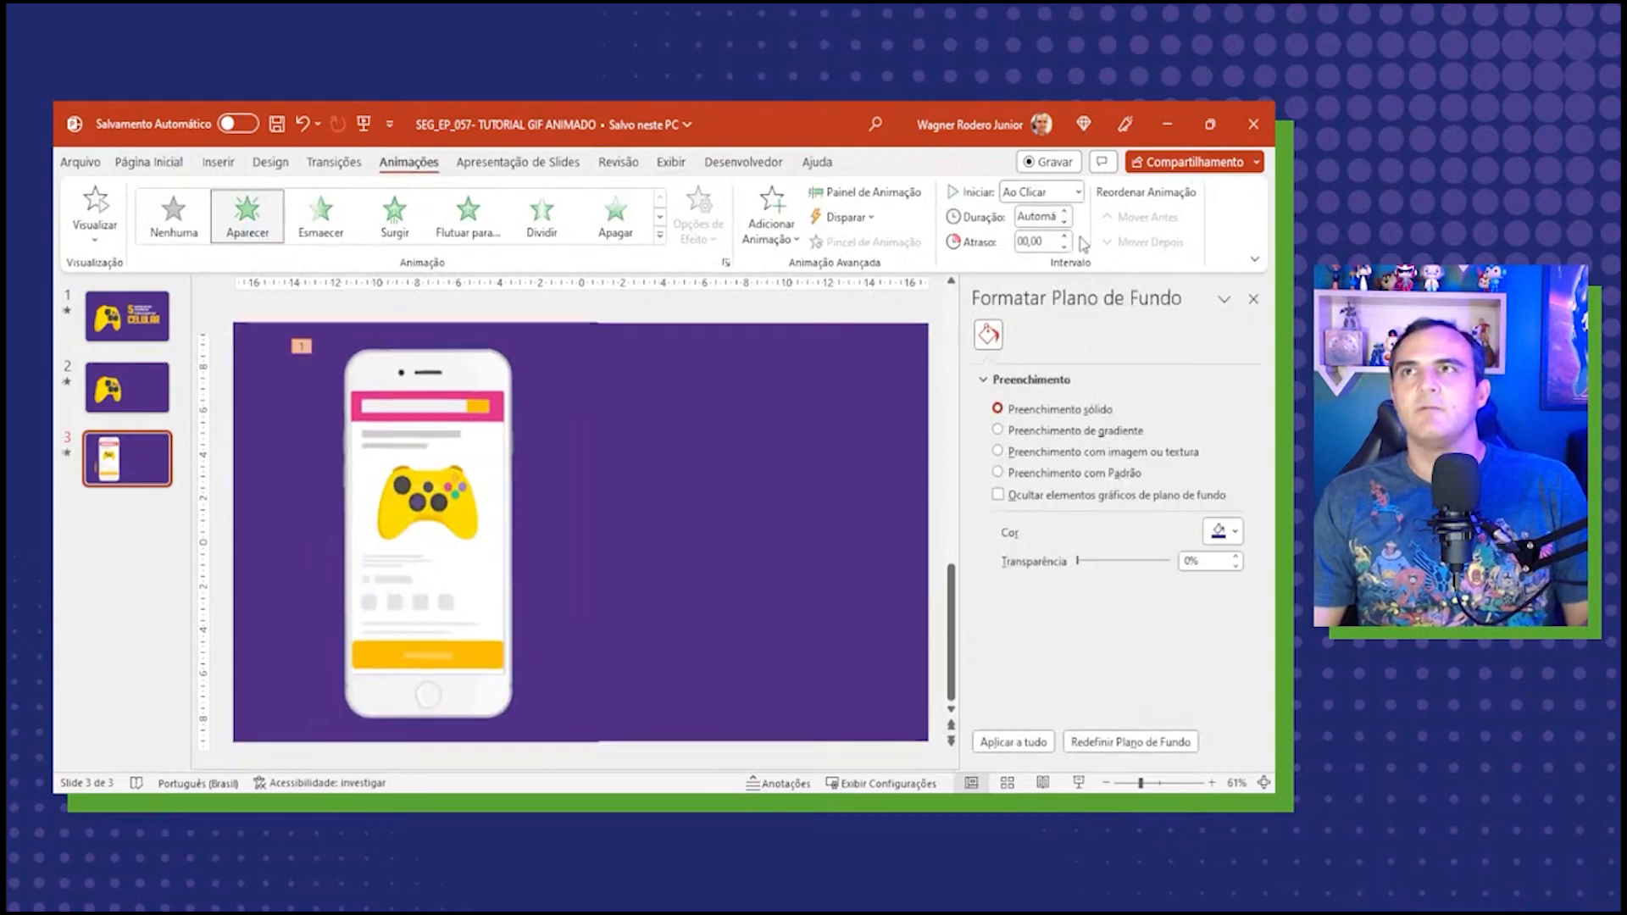
{"action": "left_click", "coordinate": [1052, 242]}
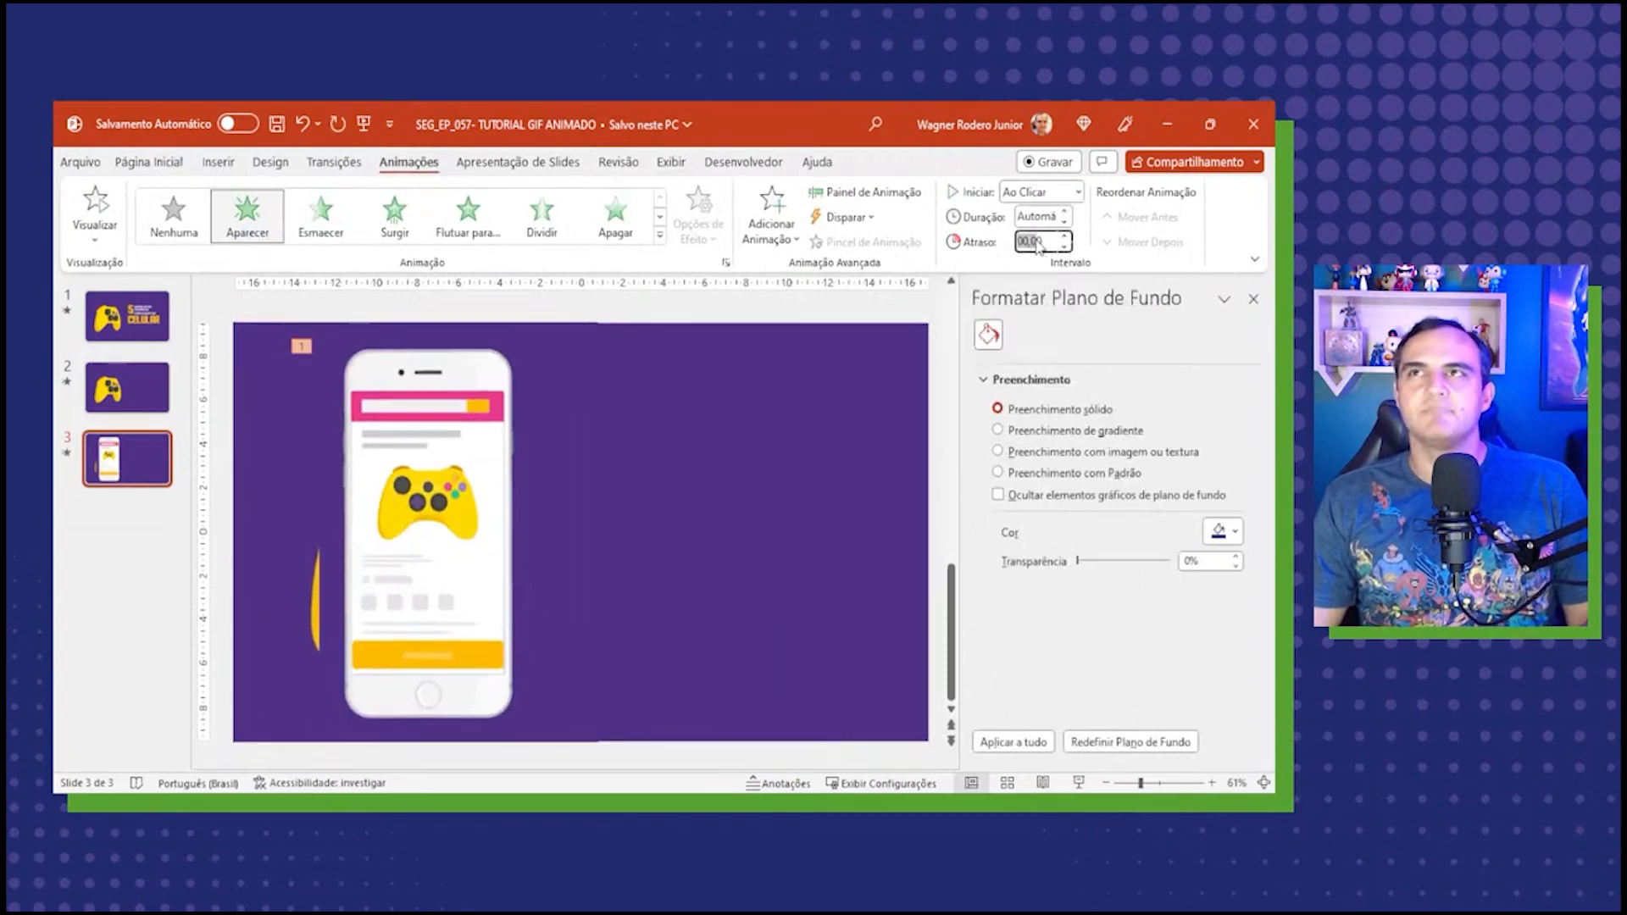
{"action": "key", "text": "Left"}
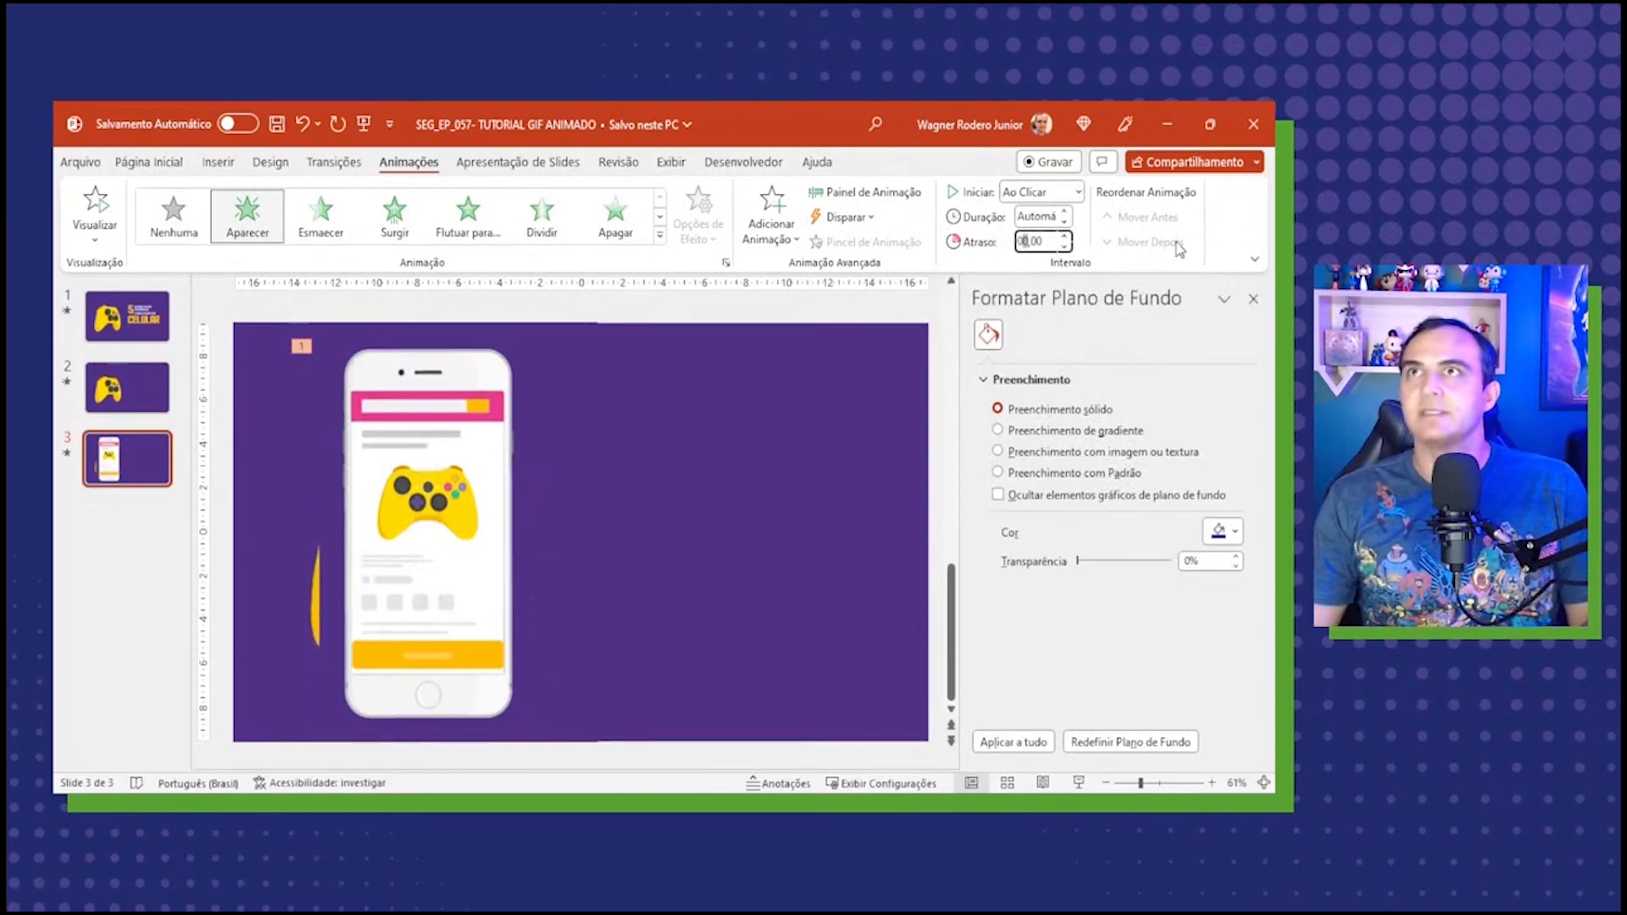
{"action": "left_click", "coordinate": [1059, 191]}
{"action": "left_click", "coordinate": [1047, 254]}
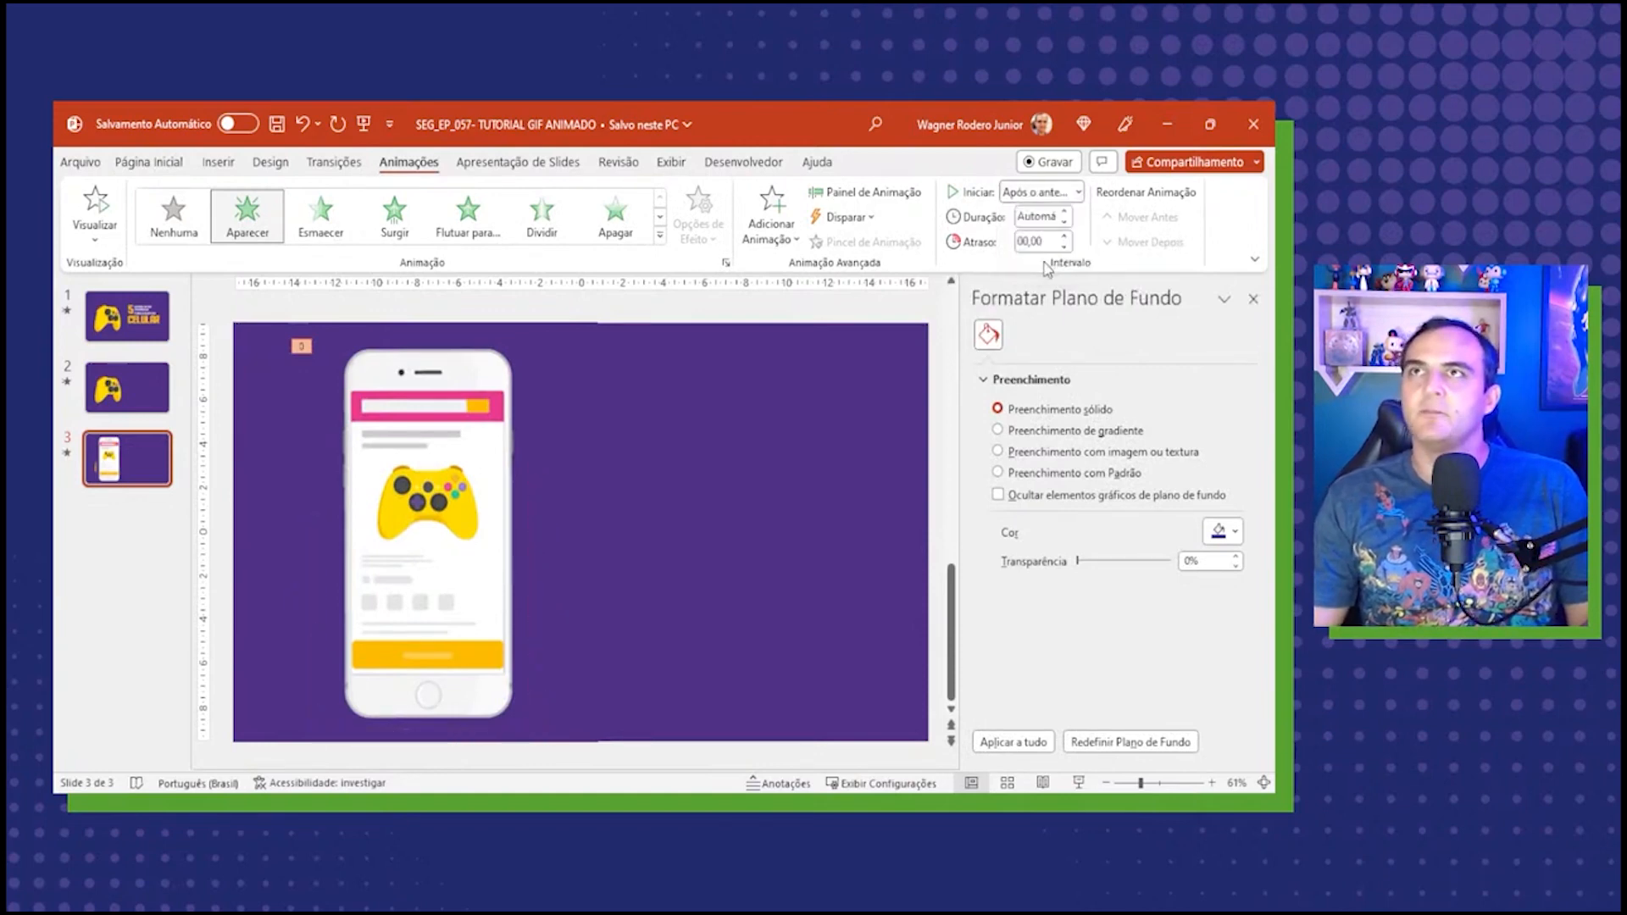
{"action": "left_click", "coordinate": [1039, 238]}
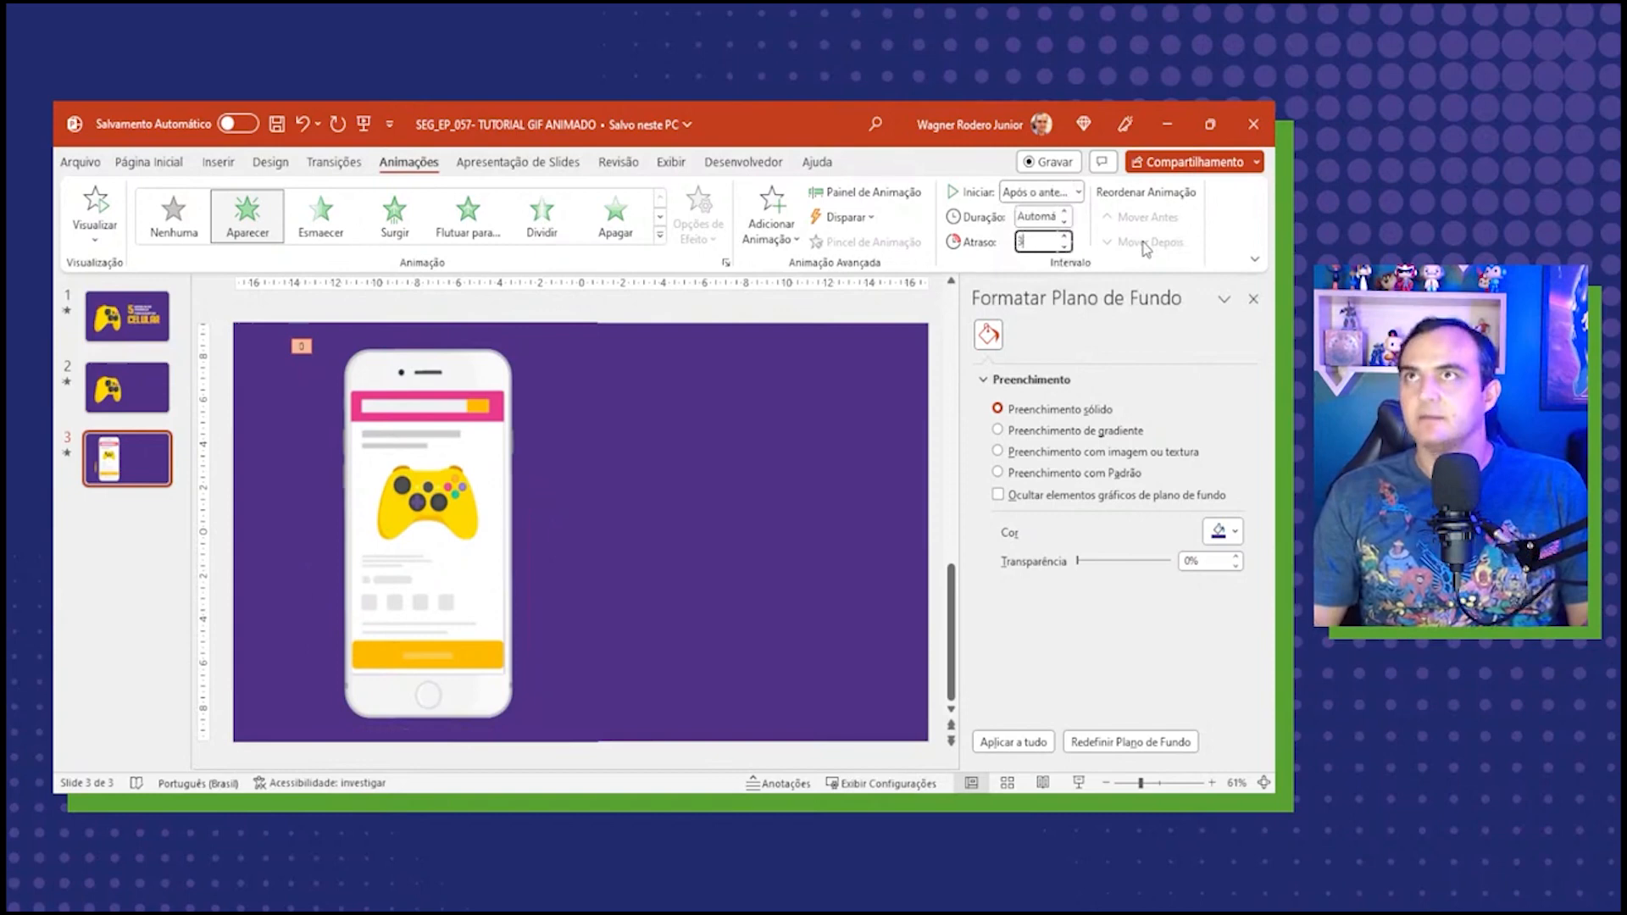
{"action": "key", "text": "Return"}
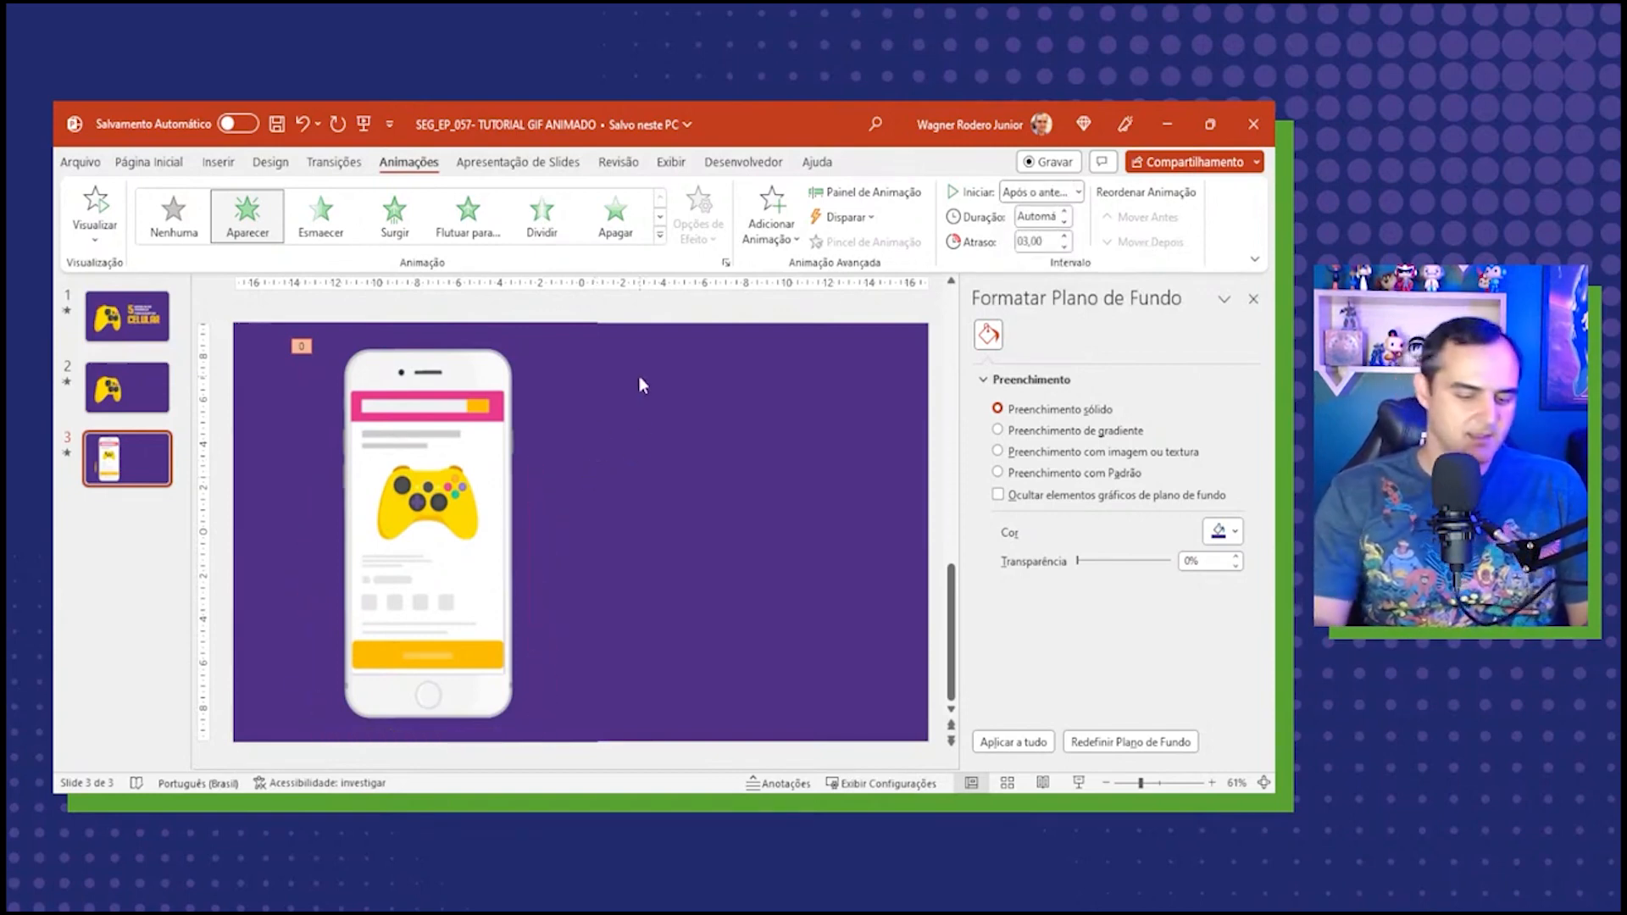
{"action": "key", "text": "shift+F5"}
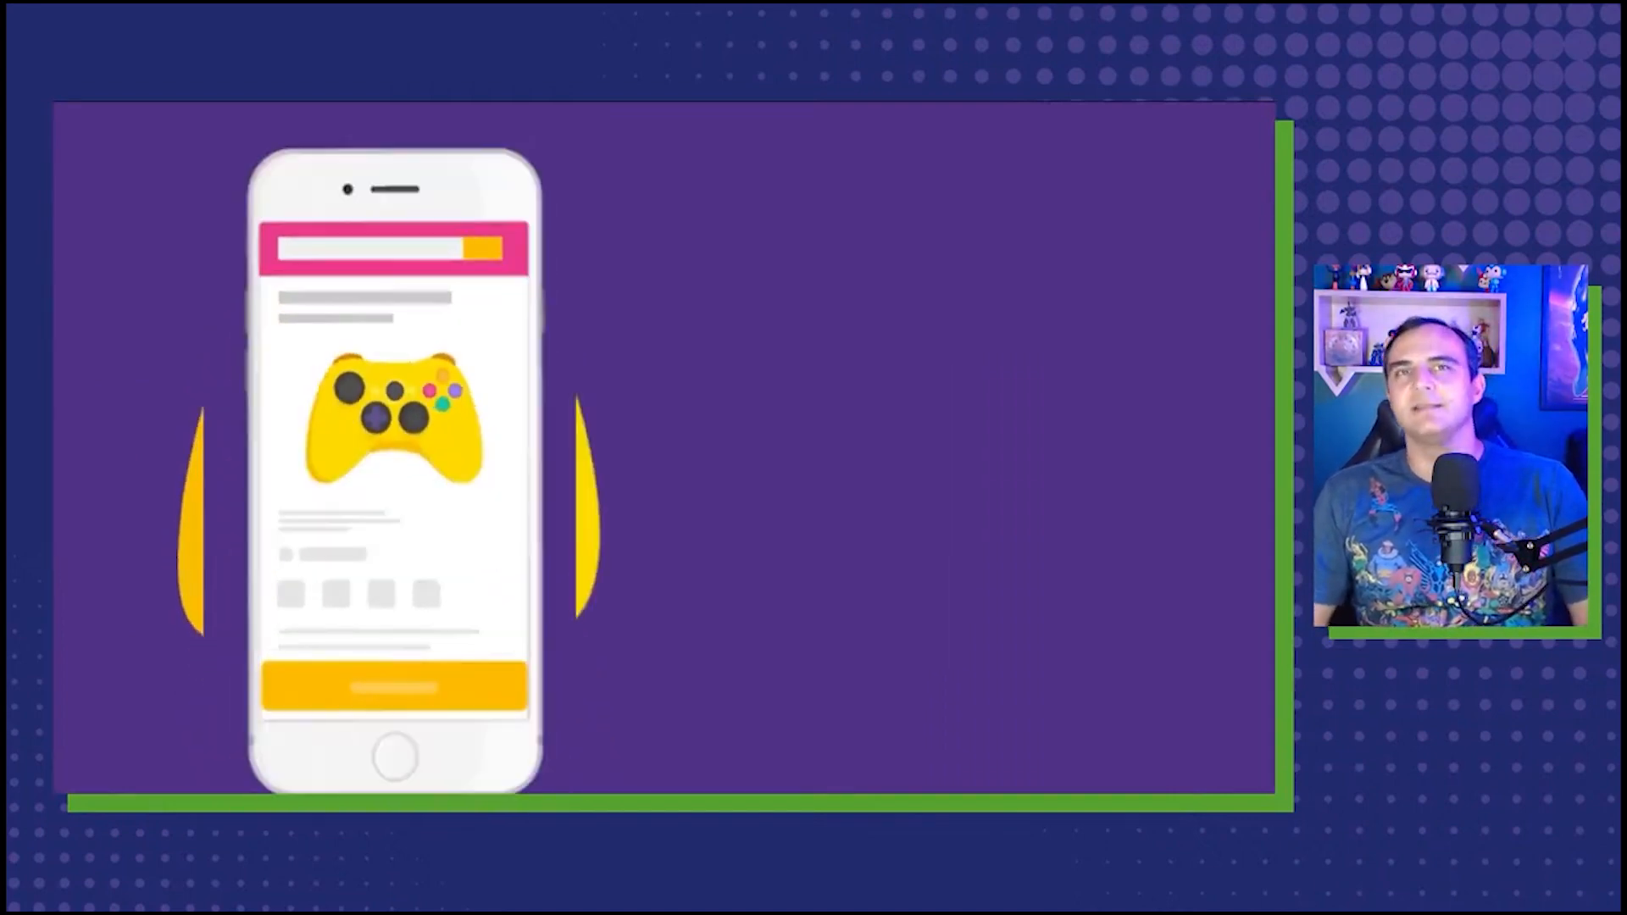
{"action": "key", "text": "Escape"}
Shorten the phone picture's animation delay to 02,50 and preview slide 3.
{"action": "left_click", "coordinate": [1064, 248]}
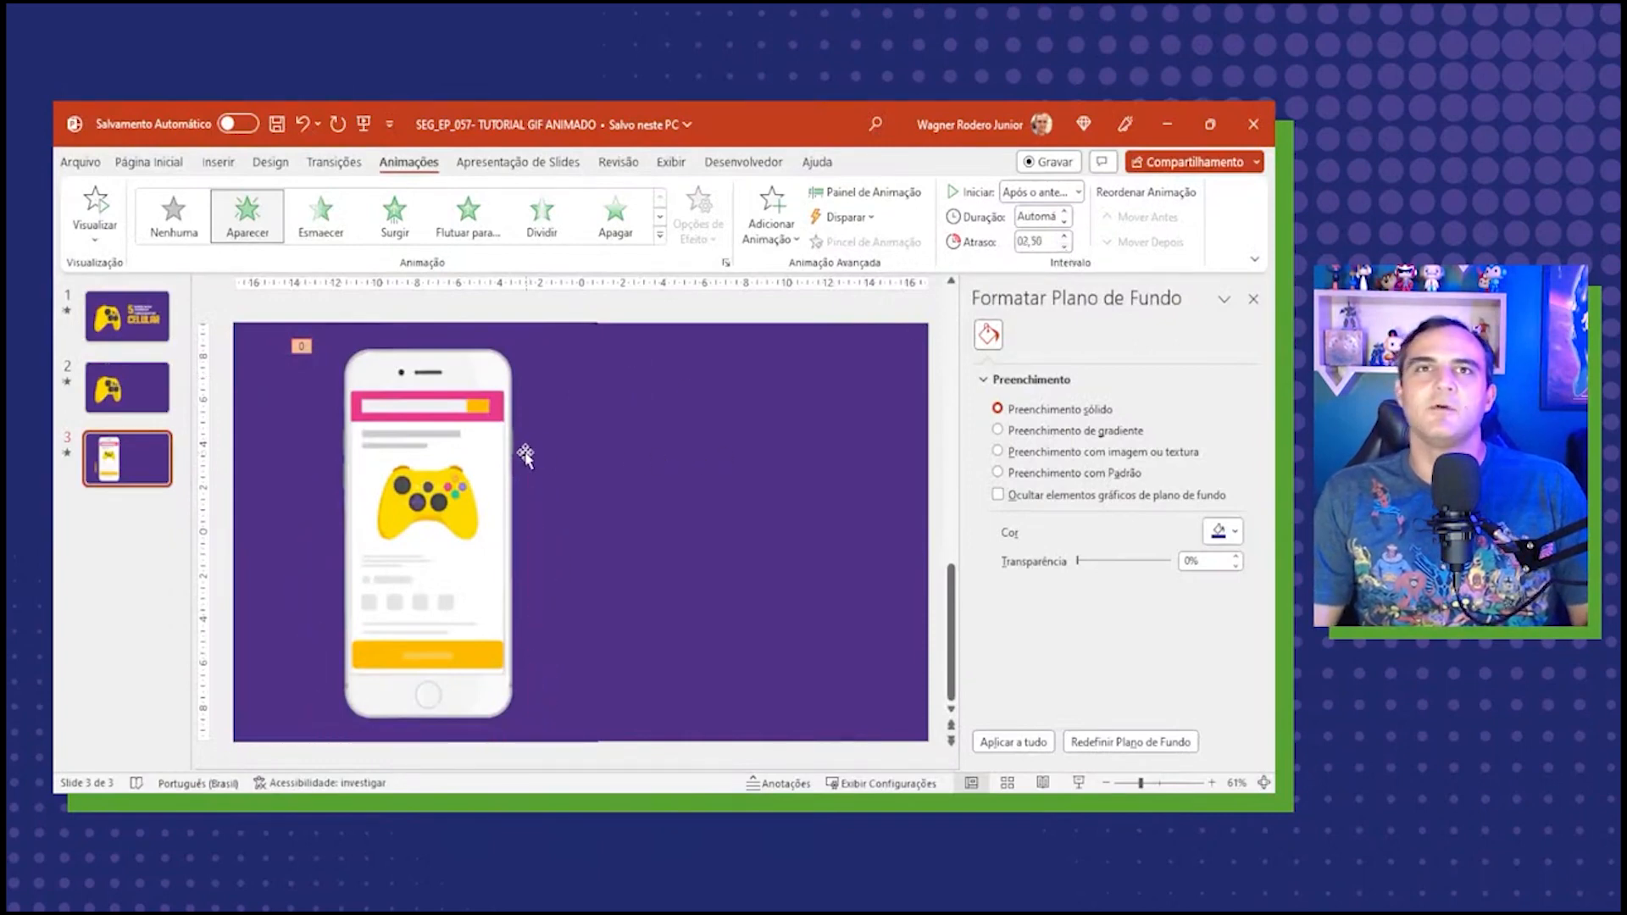
{"action": "left_click", "coordinate": [460, 493]}
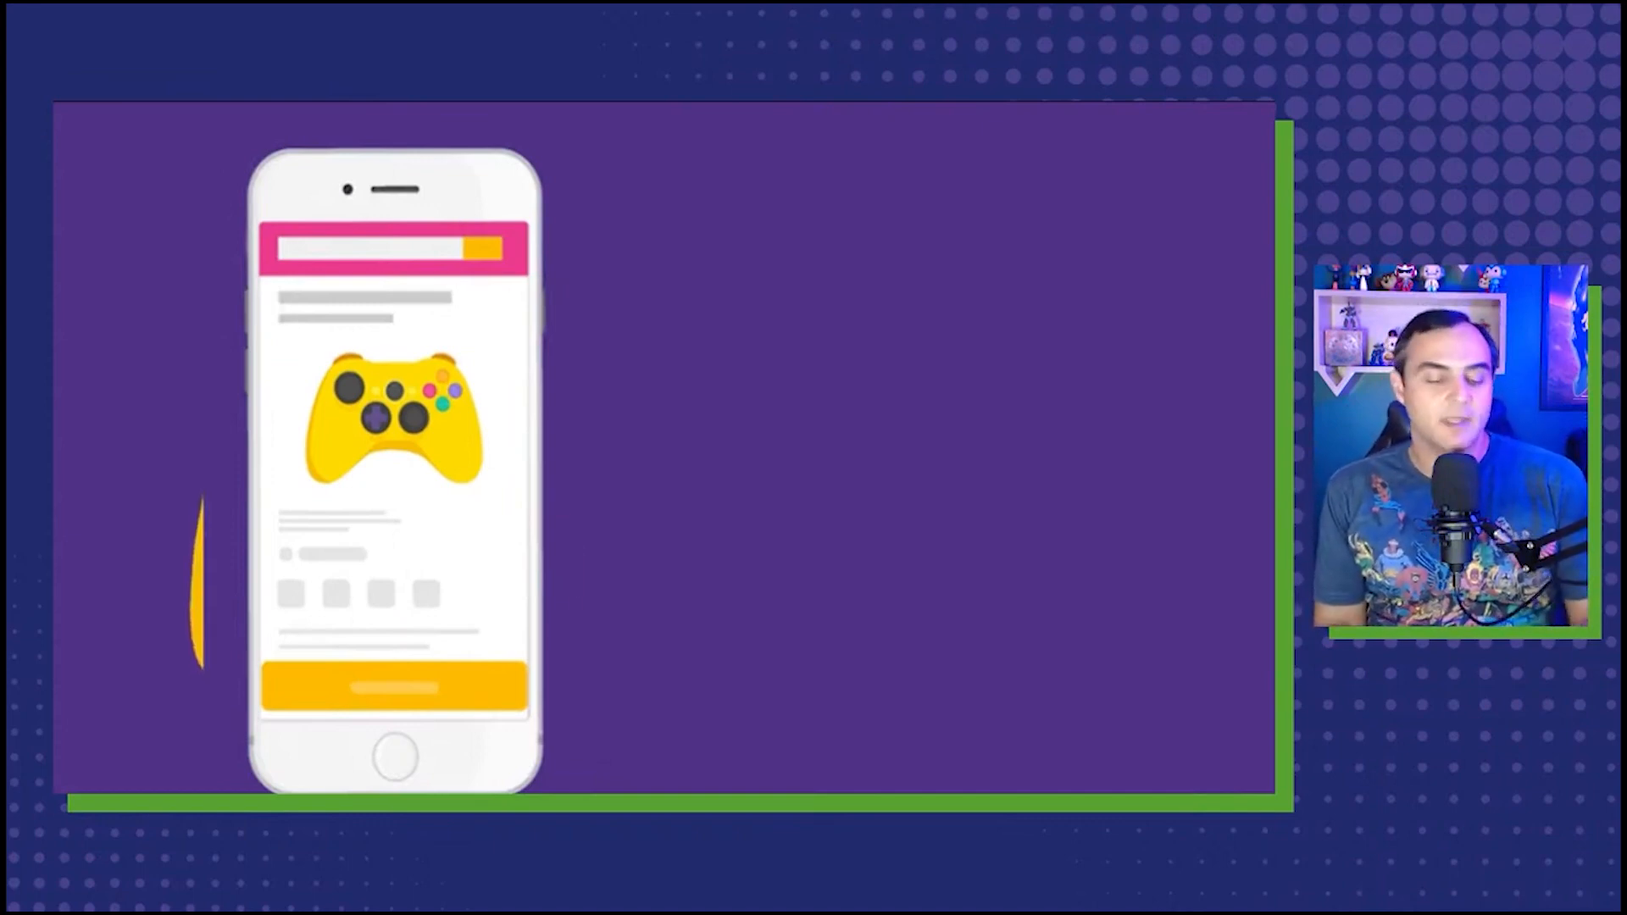
{"action": "key", "text": "Escape"}
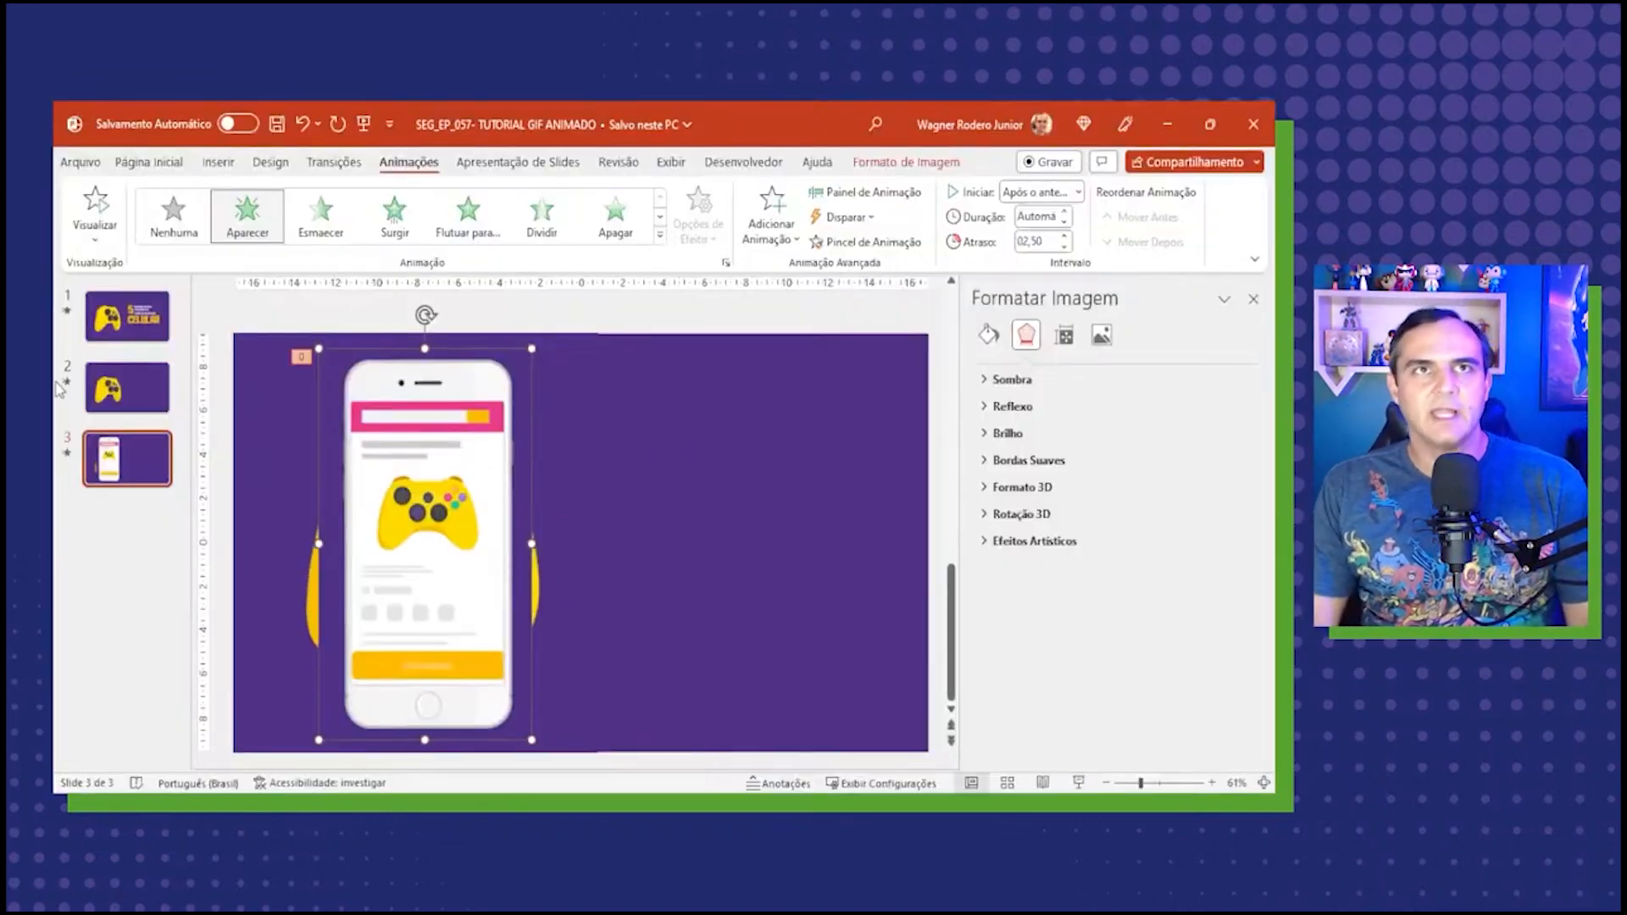
Delete slide 3, which holds the captured phone frame.
{"action": "right_click", "coordinate": [119, 455]}
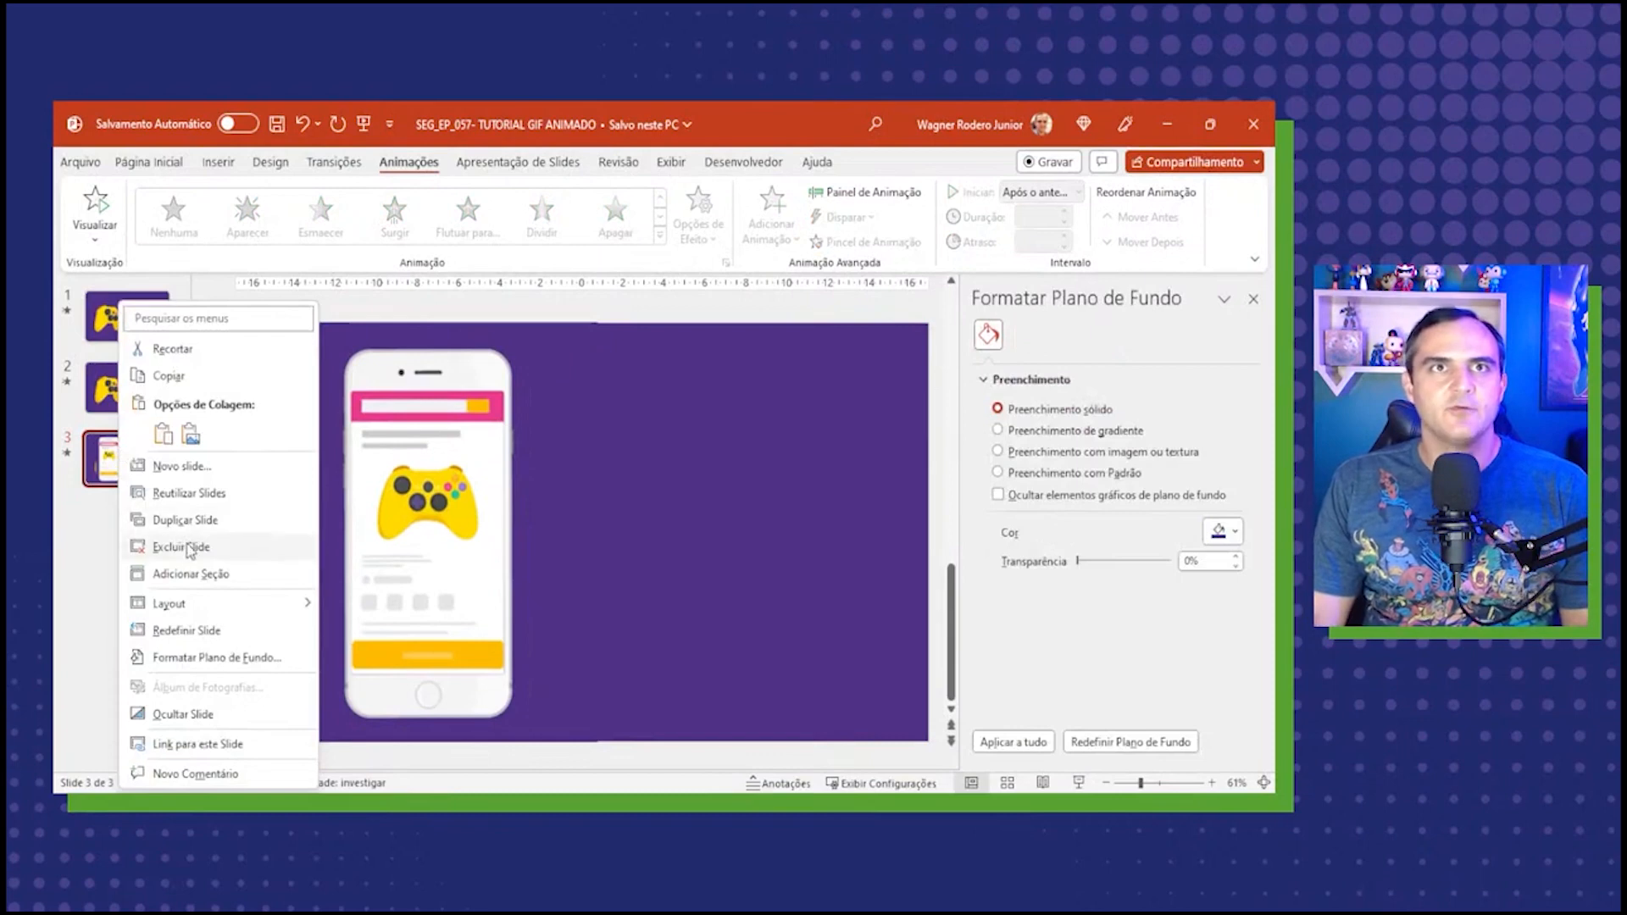
{"action": "left_click", "coordinate": [184, 546]}
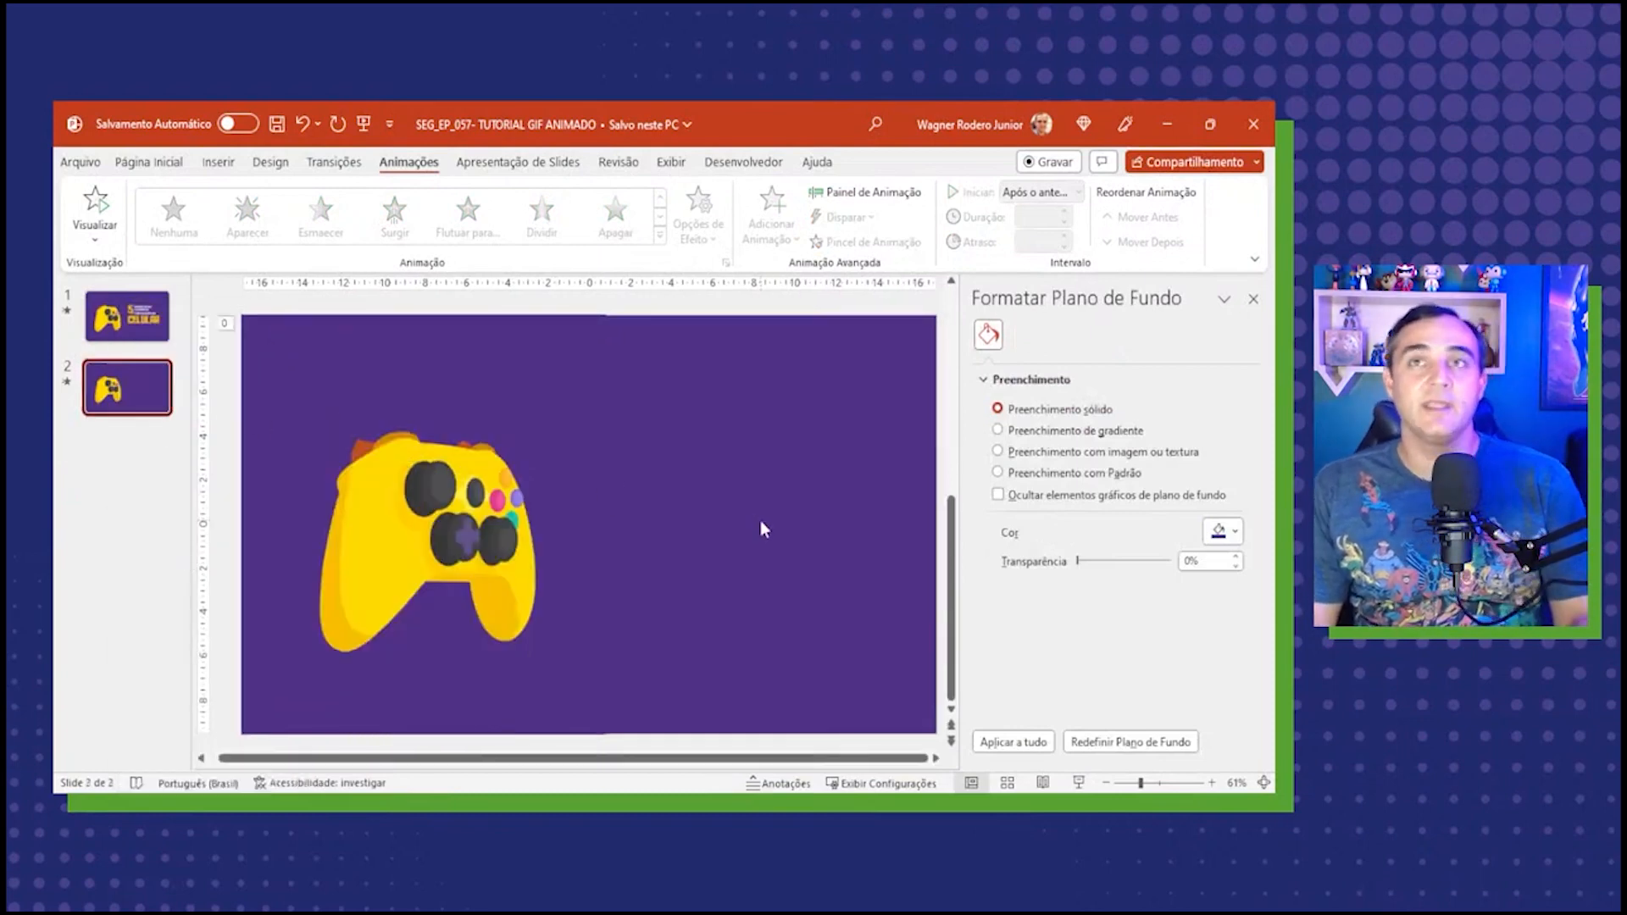
Copy the "5 modelos de controle para jogar no celular" title from slide 1 and paste it onto slide 2.
{"action": "scroll", "coordinate": [760, 521], "scroll_direction": "up", "scroll_amount": 2}
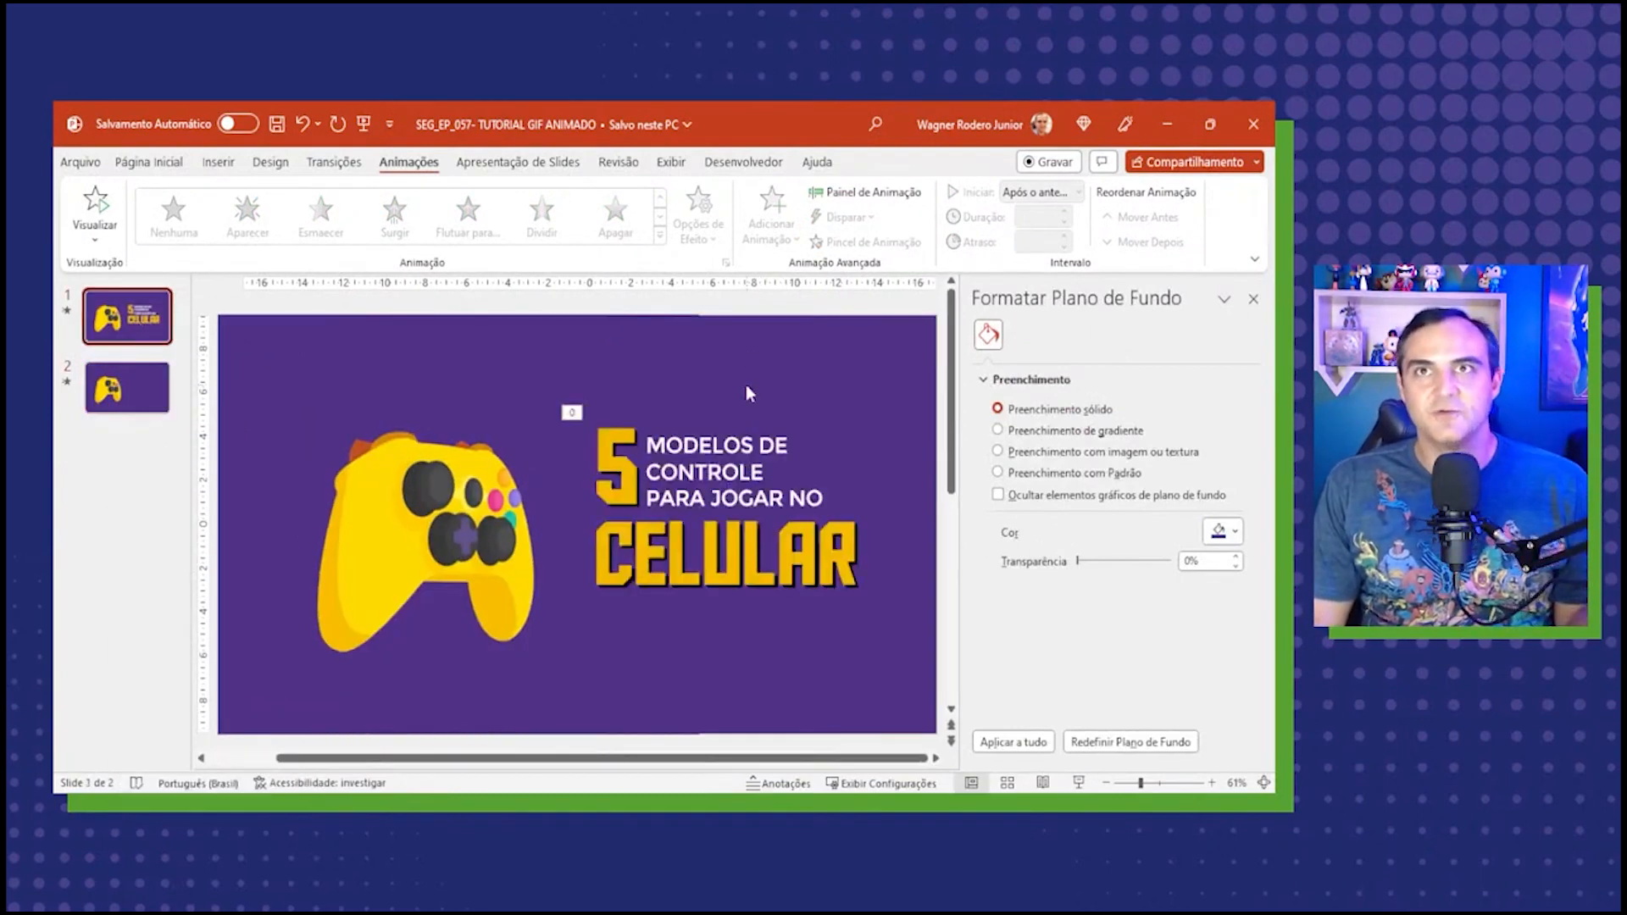
{"action": "left_click", "coordinate": [683, 432]}
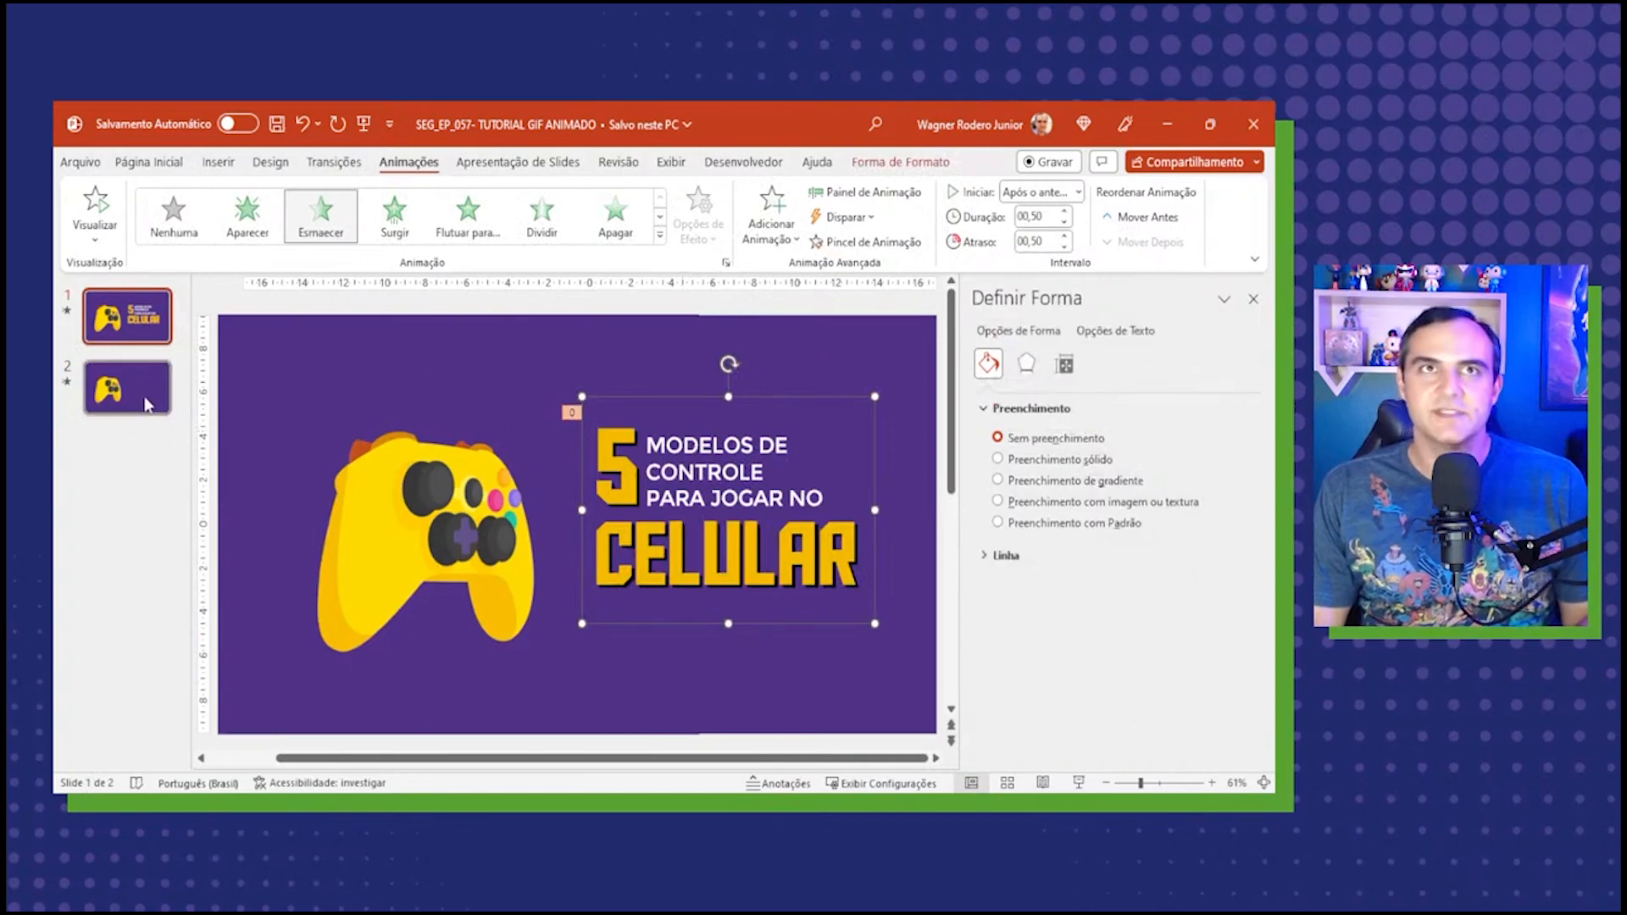
{"action": "left_click", "coordinate": [110, 405]}
{"action": "key", "text": "ctrl+v"}
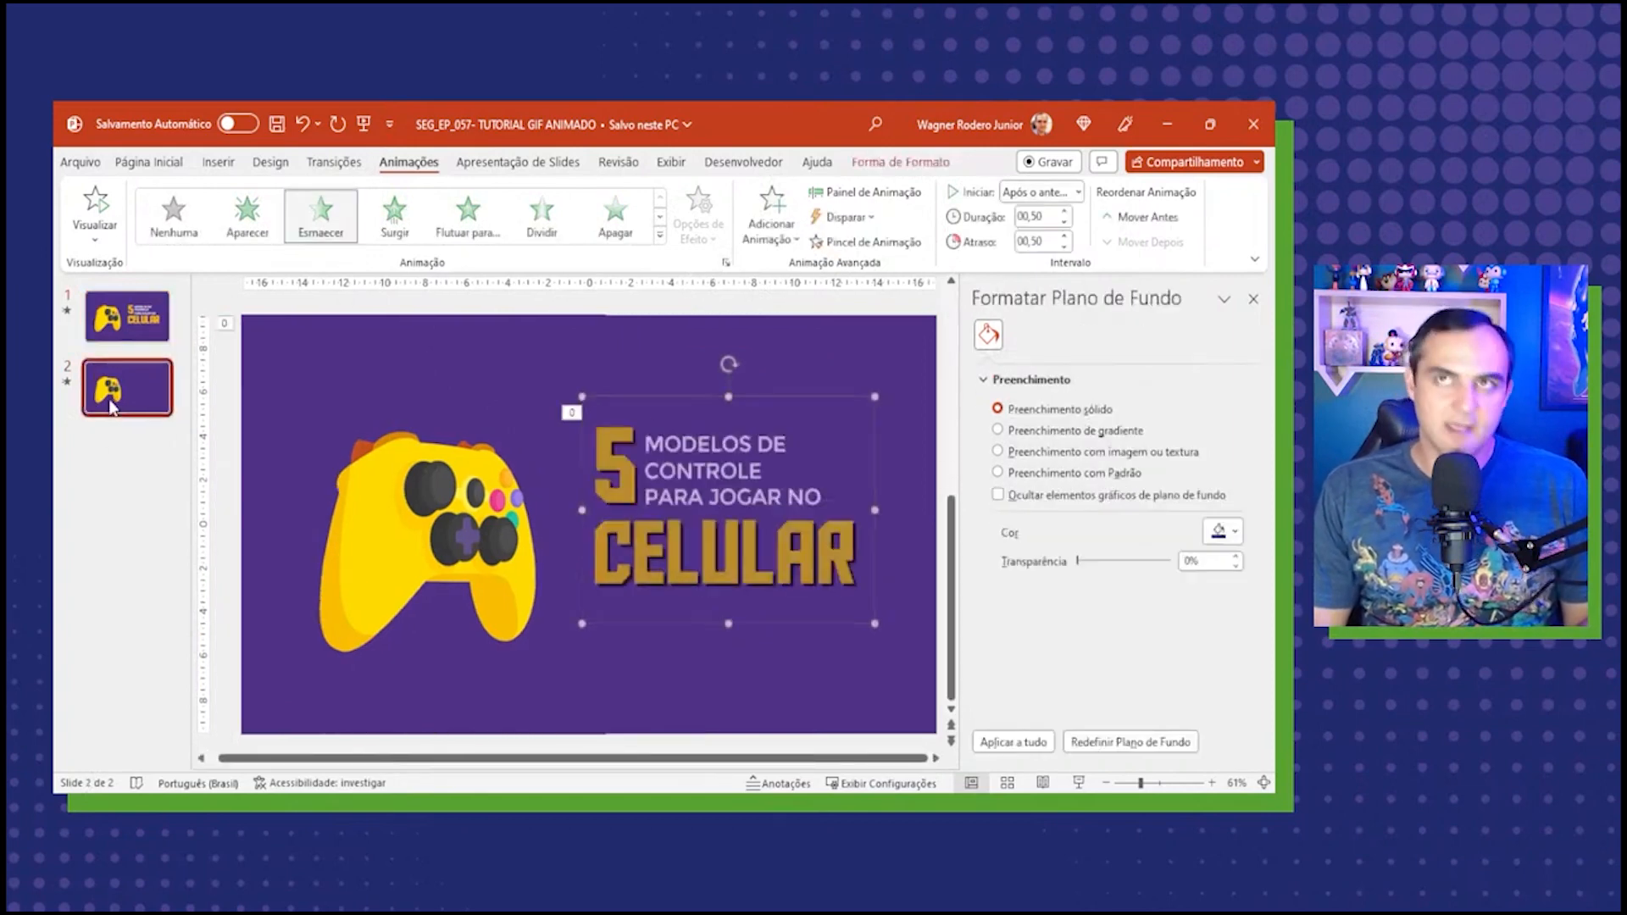